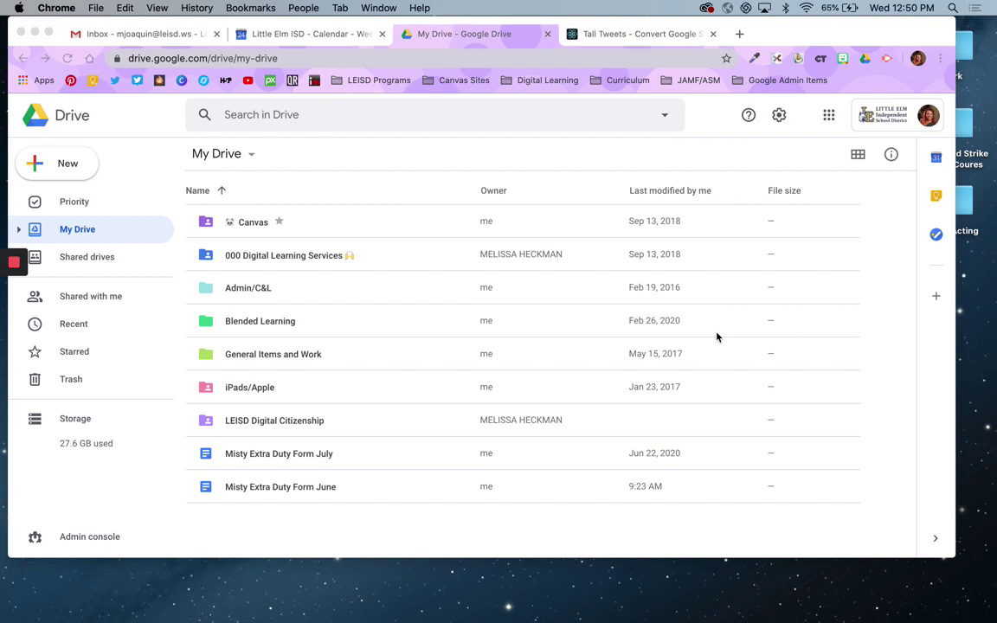
Visit the Tall Tweets site and scroll down its page
{"action": "left_click", "coordinate": [641, 34]}
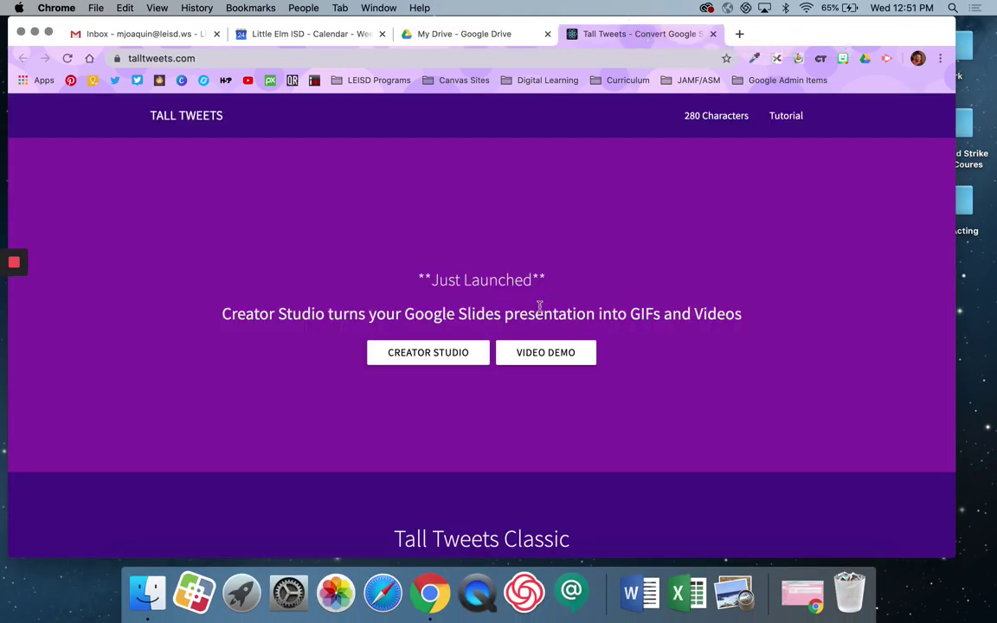
{"action": "scroll", "coordinate": [534, 336], "scroll_direction": "down", "scroll_amount": 5}
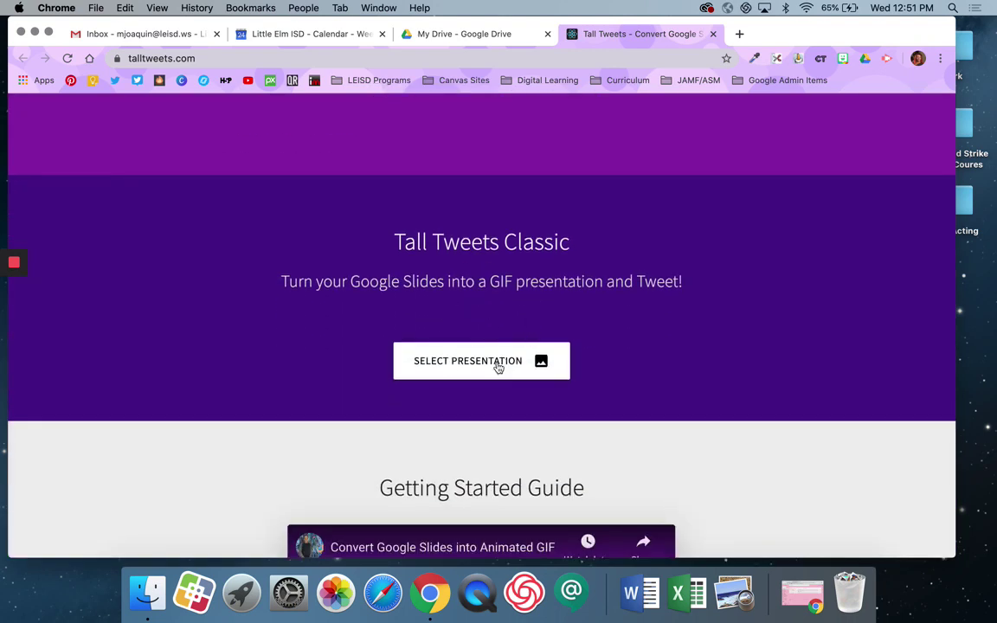
{"action": "left_click", "coordinate": [690, 364]}
Create a new Google Slides presentation from Drive and delete its title and subtitle placeholders
{"action": "left_click", "coordinate": [473, 39]}
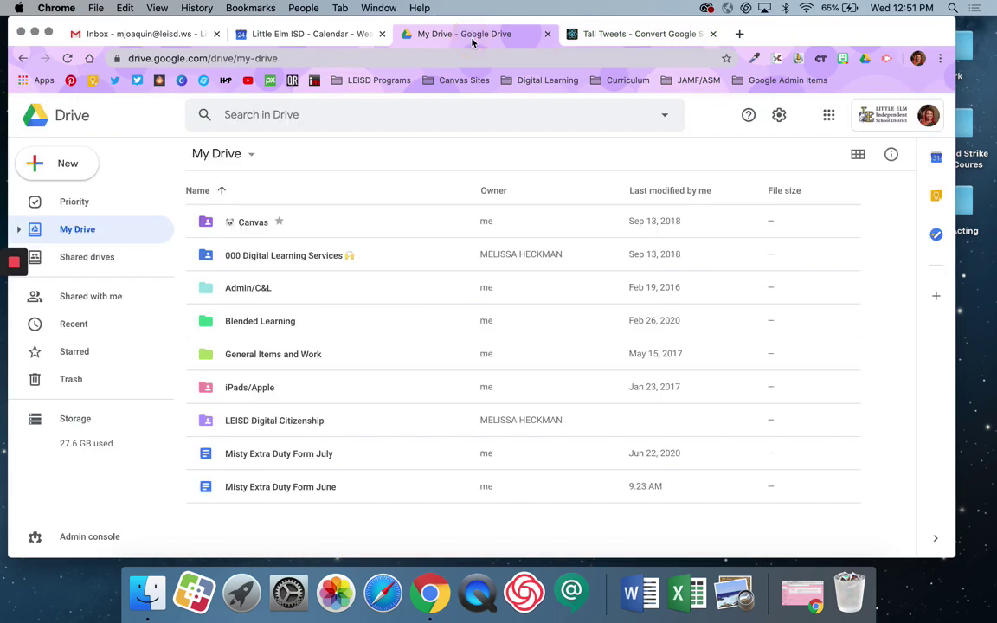
{"action": "left_click", "coordinate": [62, 161]}
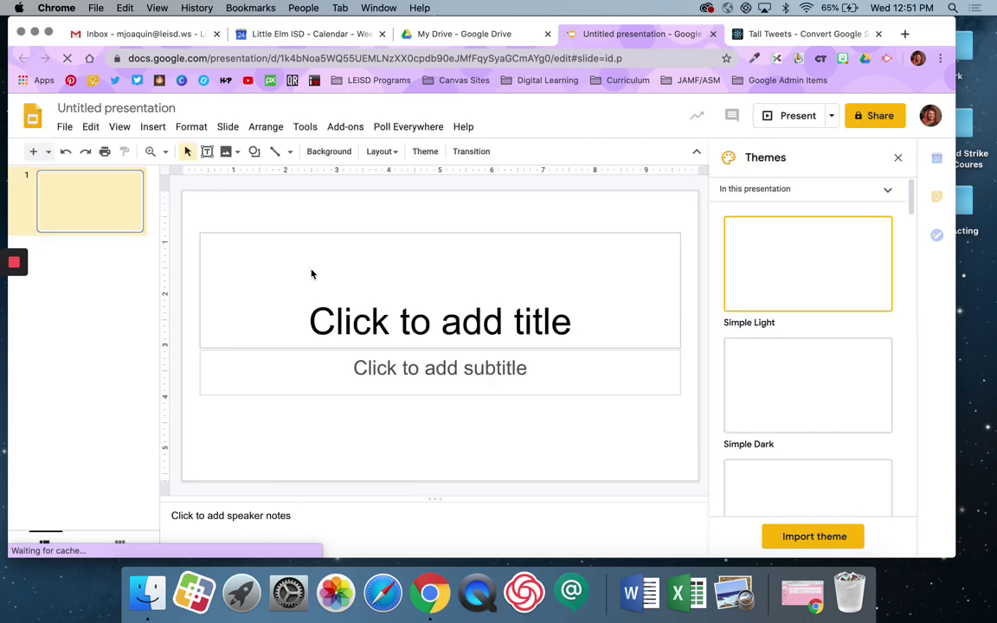
{"action": "left_click", "coordinate": [899, 158]}
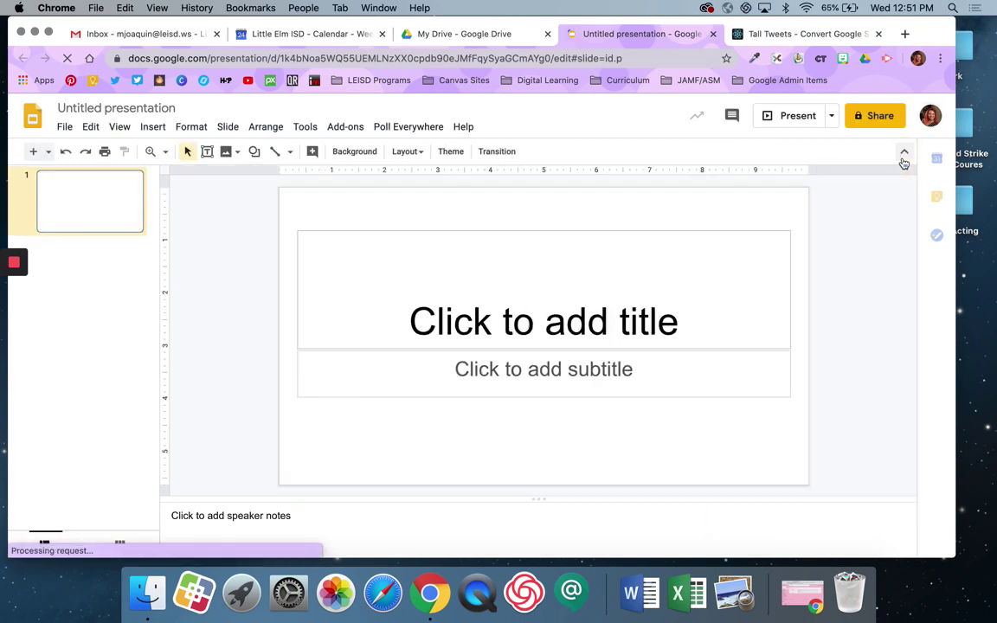
{"action": "left_click", "coordinate": [424, 230]}
{"action": "key", "text": "Delete"}
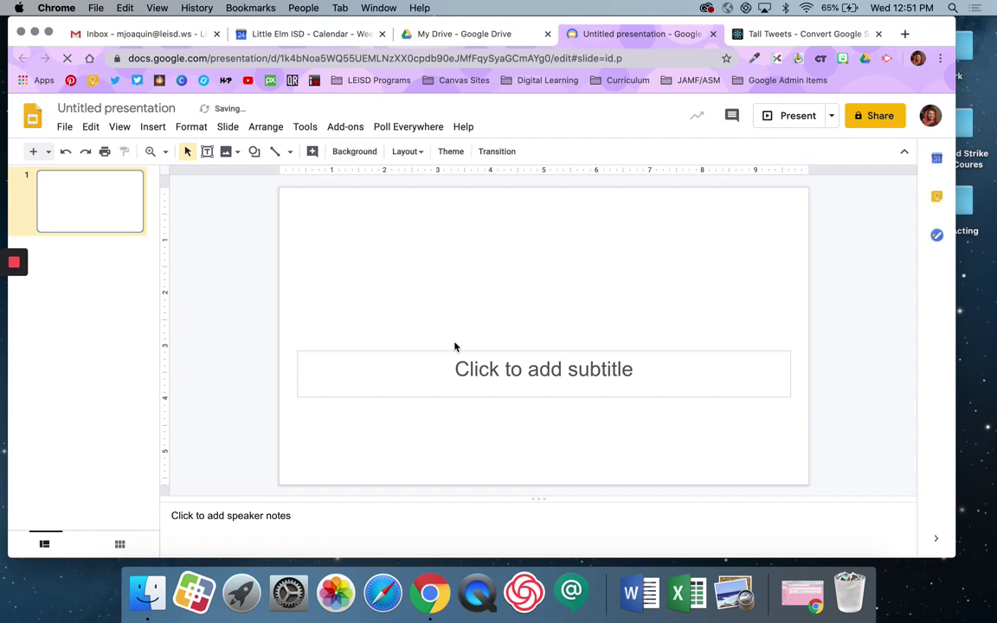
{"action": "left_click", "coordinate": [457, 351]}
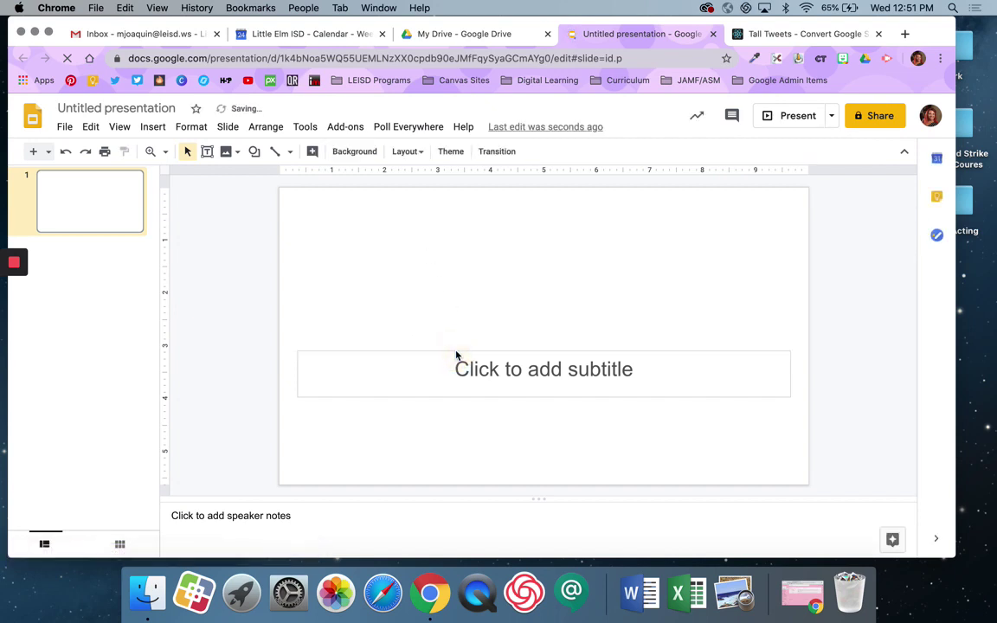
{"action": "key", "text": "Delete"}
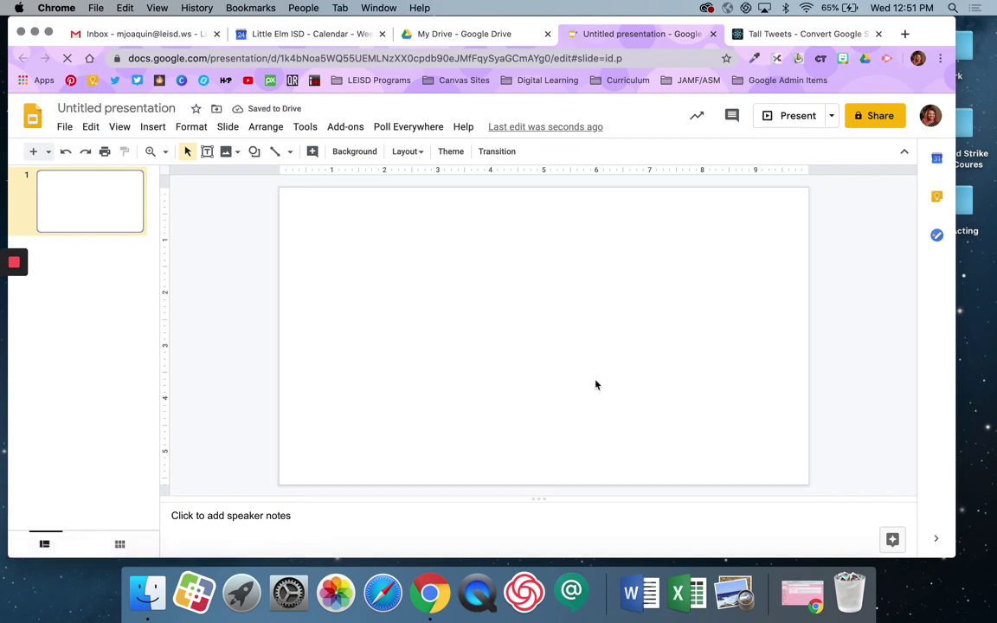
Apply a custom page setup of 800 × 200 pixels to the slide
{"action": "left_click", "coordinate": [64, 127]}
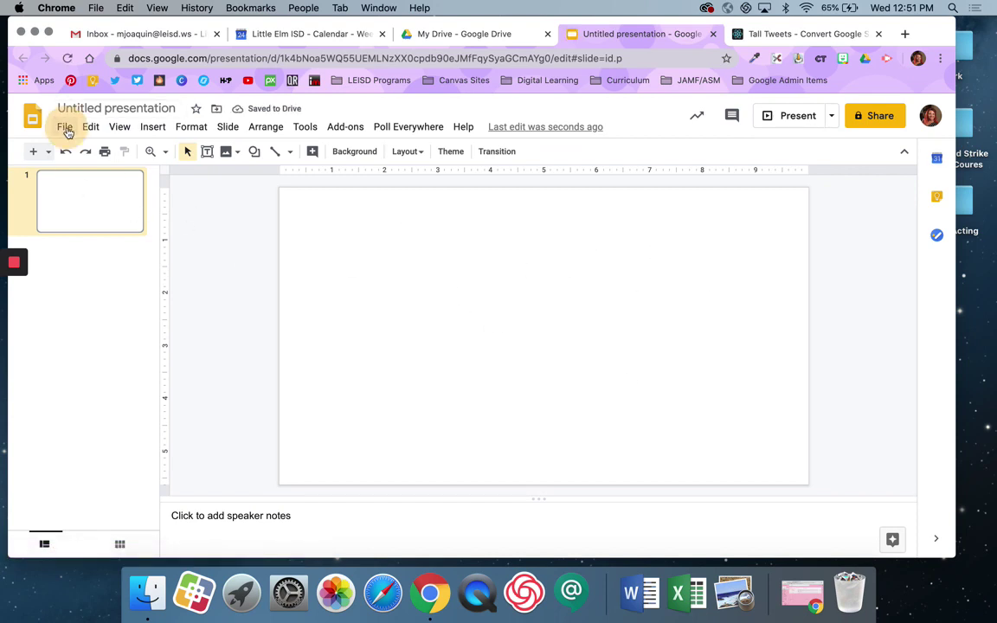
{"action": "scroll", "coordinate": [168, 501], "scroll_direction": "down", "scroll_amount": 3}
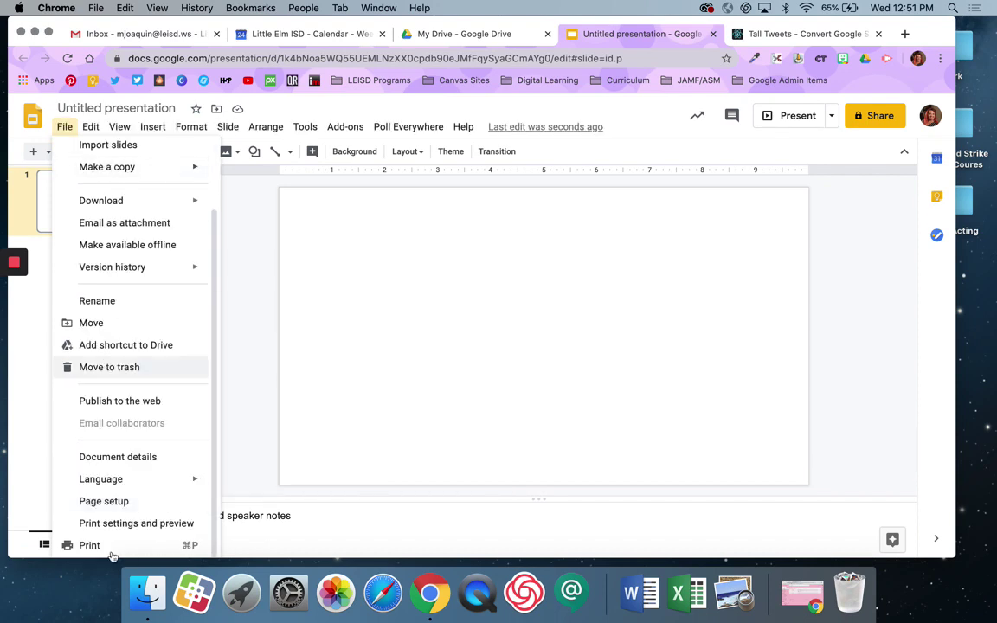
{"action": "left_click", "coordinate": [104, 501]}
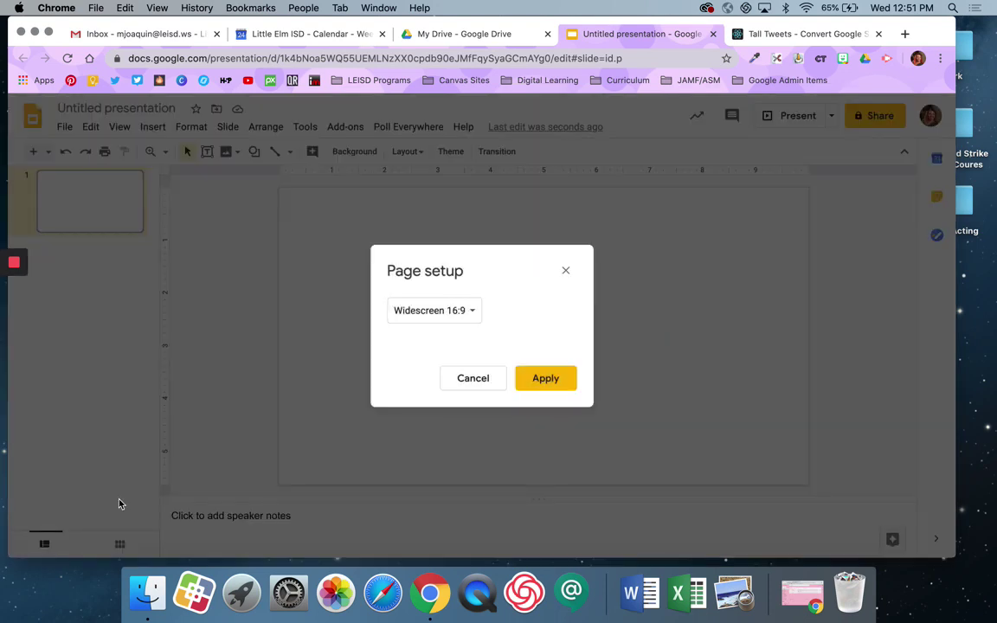
{"action": "left_click", "coordinate": [424, 311]}
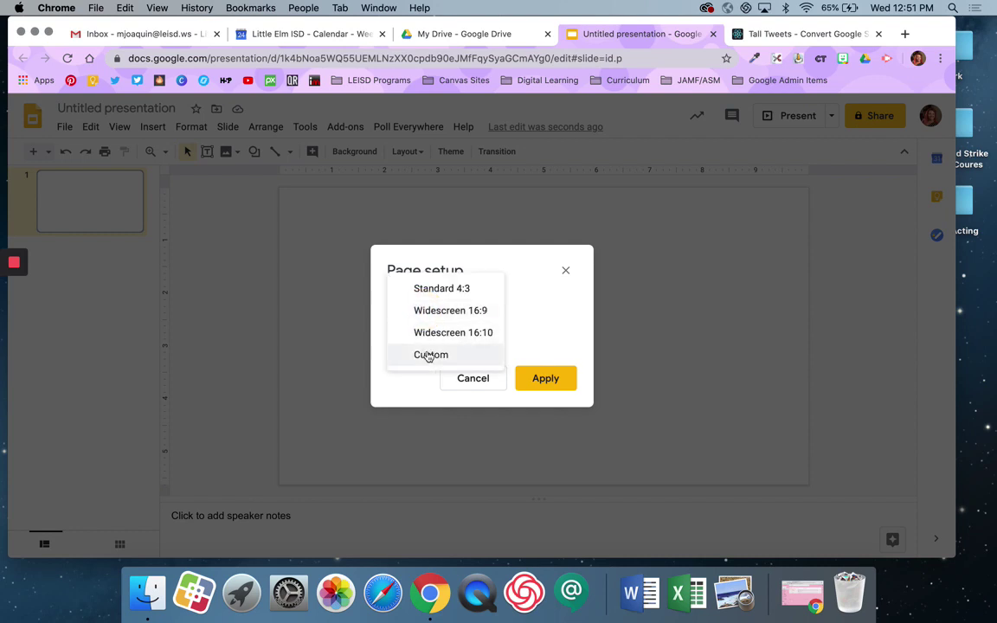
{"action": "left_click", "coordinate": [424, 355]}
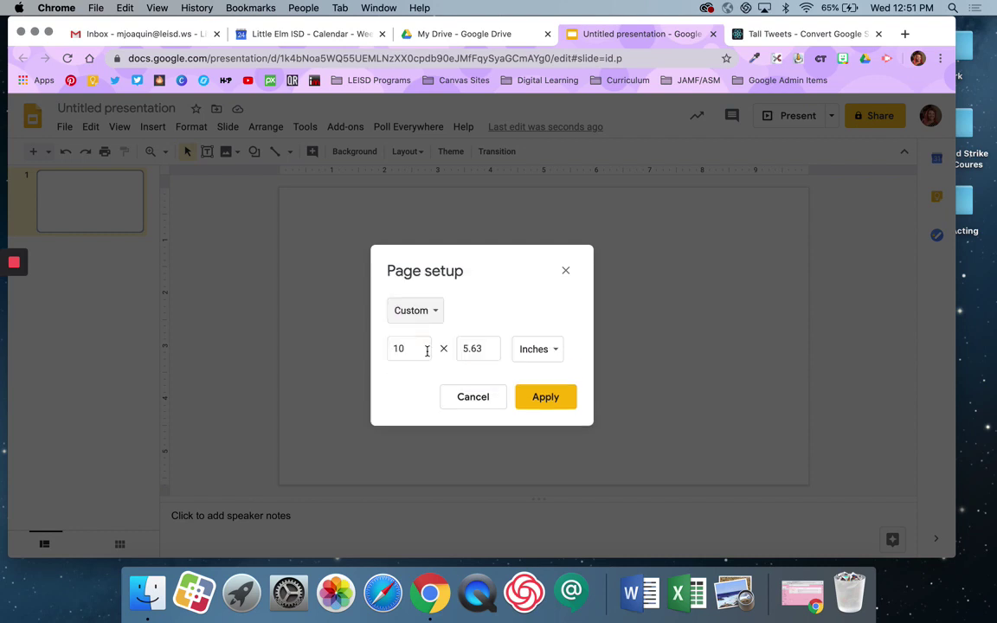
{"action": "left_click", "coordinate": [536, 348]}
{"action": "left_click", "coordinate": [543, 424]}
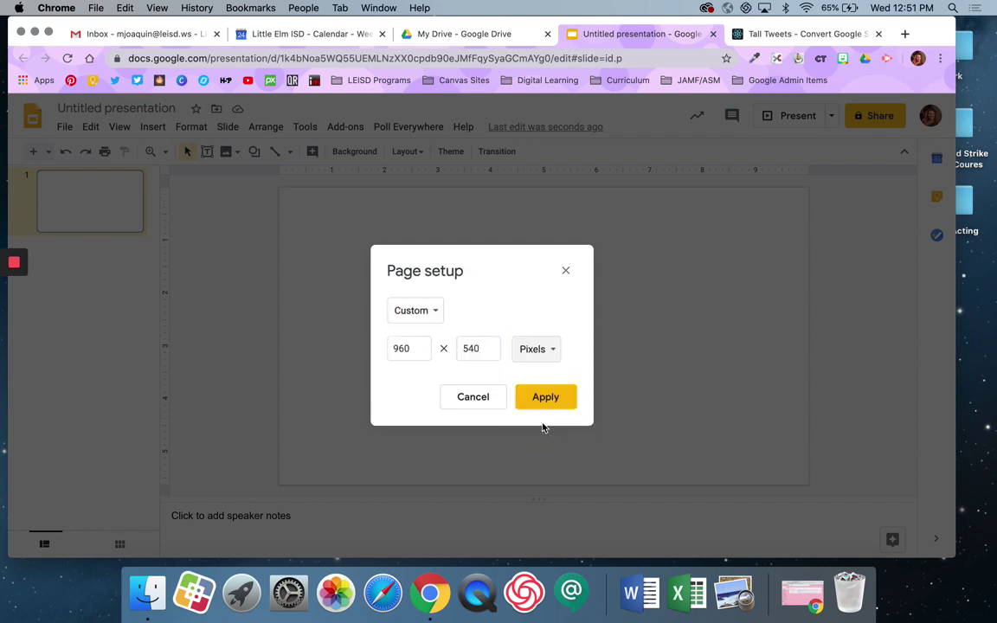
{"action": "double_click", "coordinate": [394, 348]}
{"action": "type", "text": "80"}
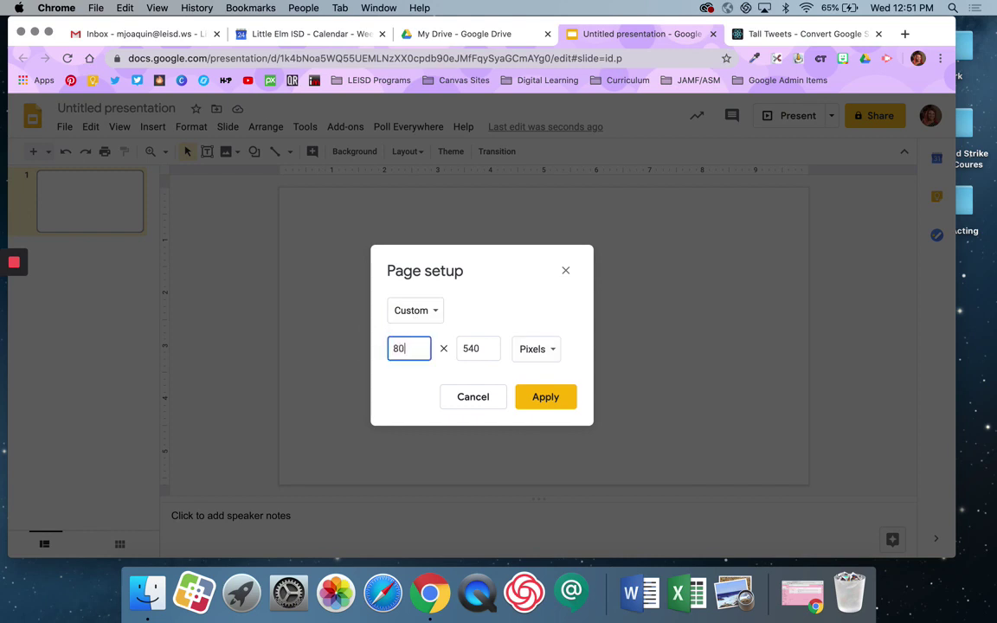
{"action": "type", "text": "0"}
{"action": "double_click", "coordinate": [468, 348]}
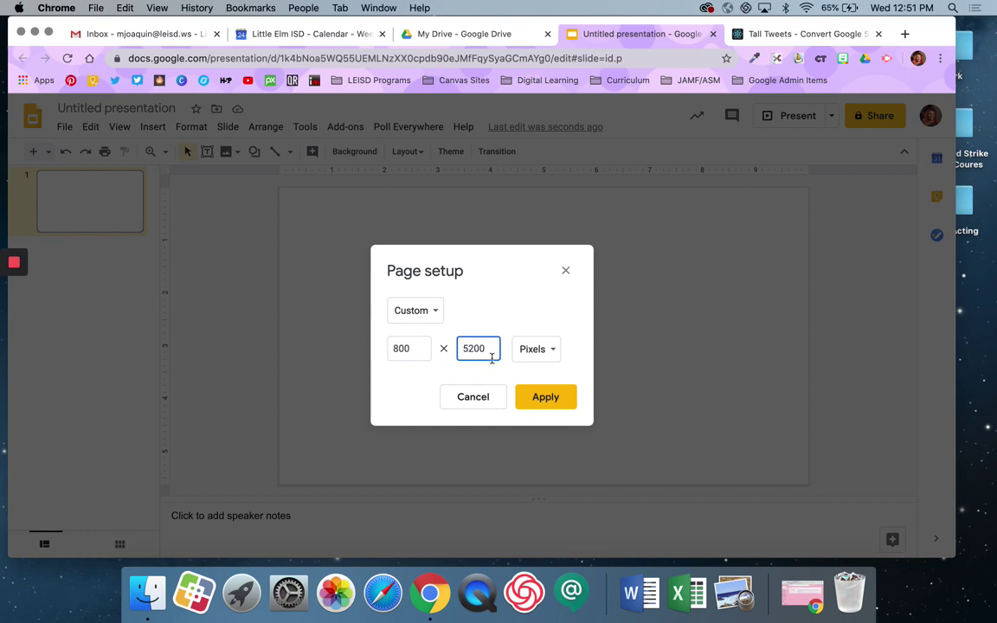
{"action": "left_click", "coordinate": [469, 350]}
{"action": "key", "text": "BackSpace"}
{"action": "left_click", "coordinate": [558, 404]}
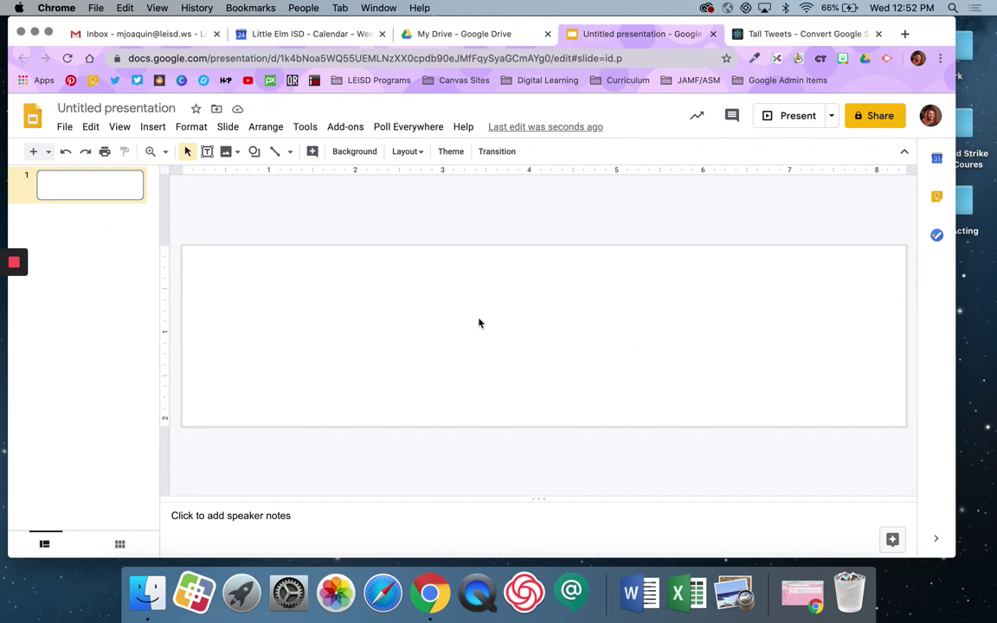
Search Google Images for 'floor and wall' as a slide background
{"action": "left_click", "coordinate": [356, 152]}
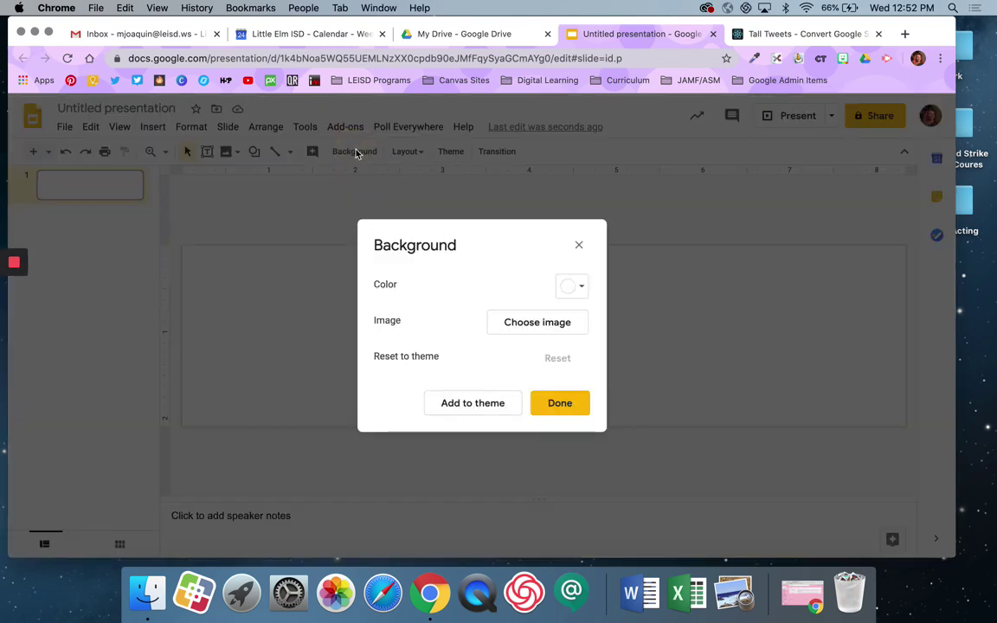
{"action": "left_click", "coordinate": [543, 323]}
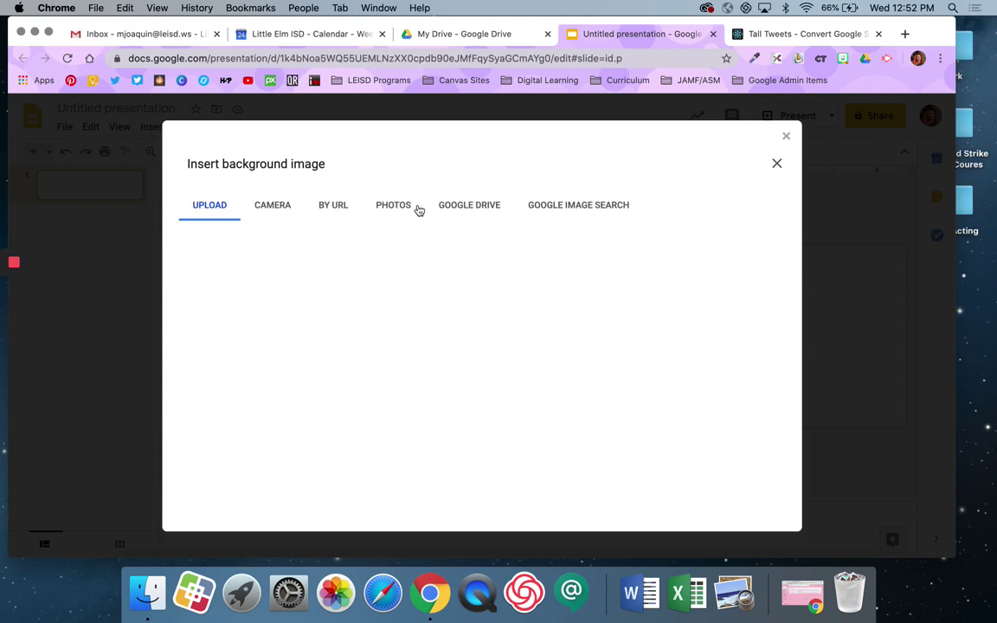
{"action": "left_click", "coordinate": [552, 205]}
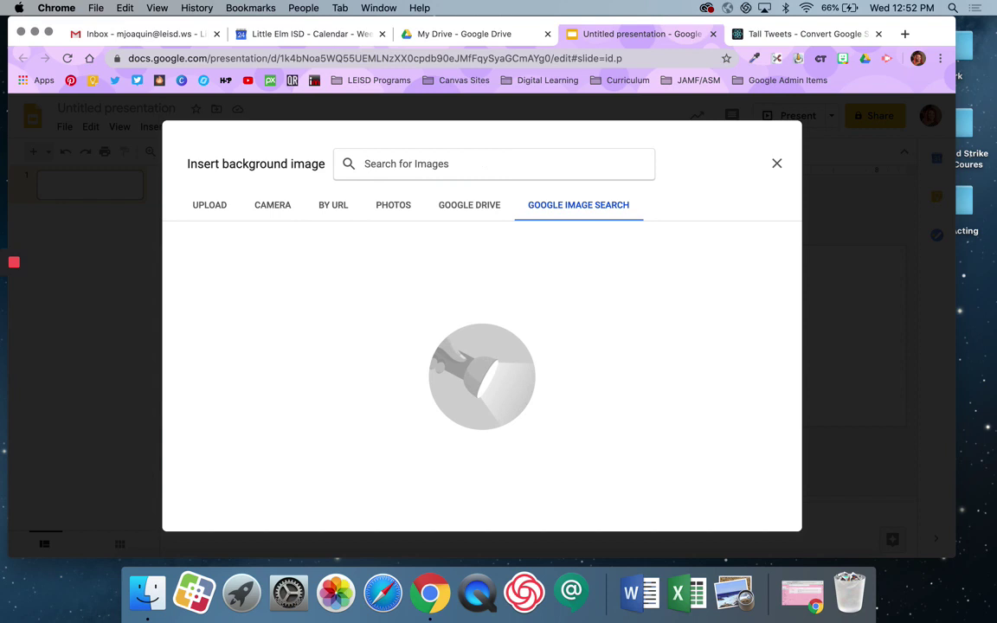
{"action": "type", "text": "floor and wal"}
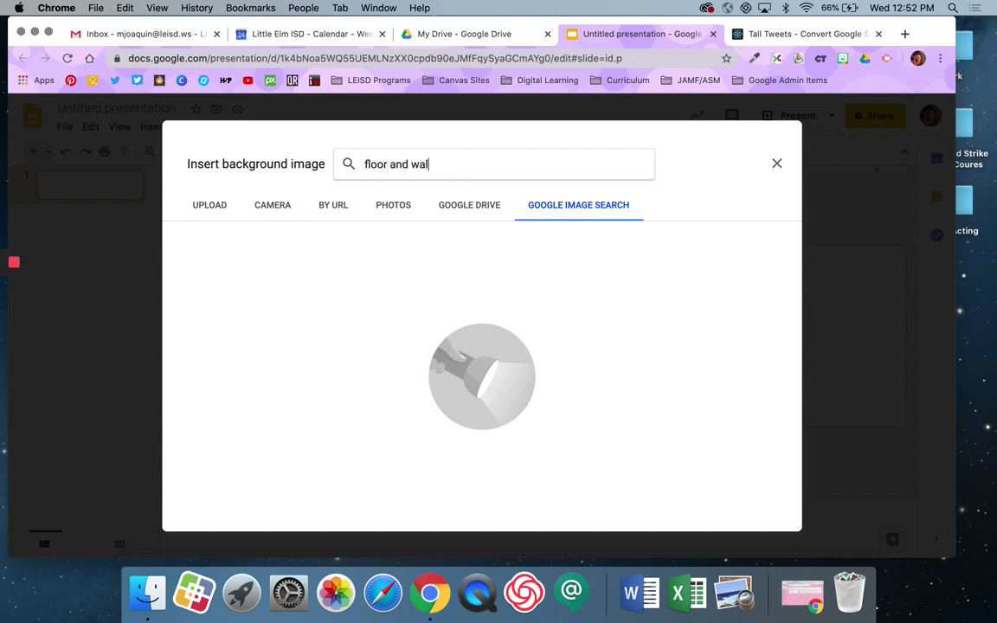
{"action": "type", "text": "l"}
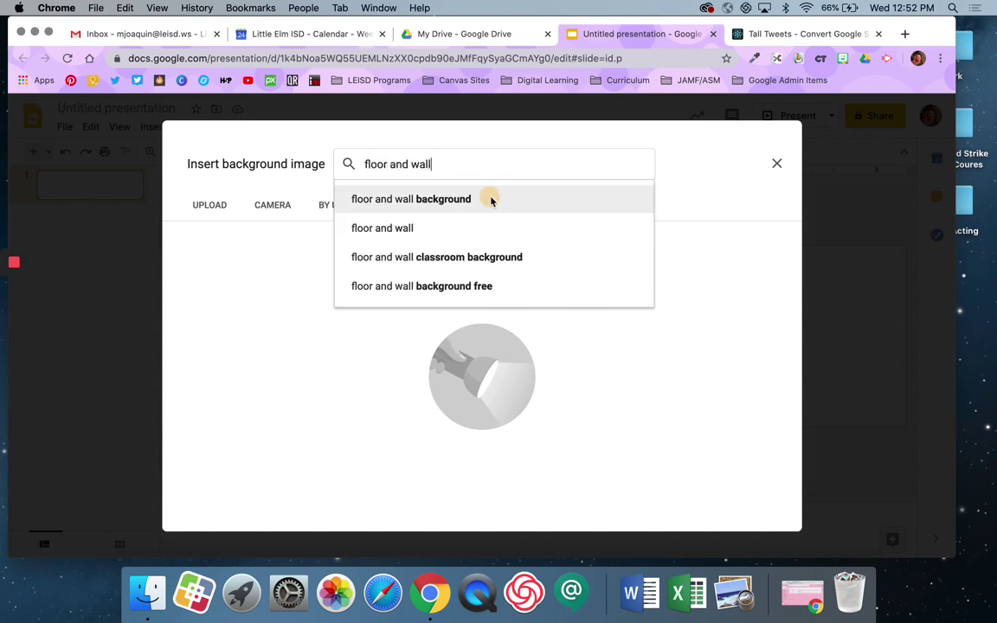
{"action": "left_click", "coordinate": [491, 201]}
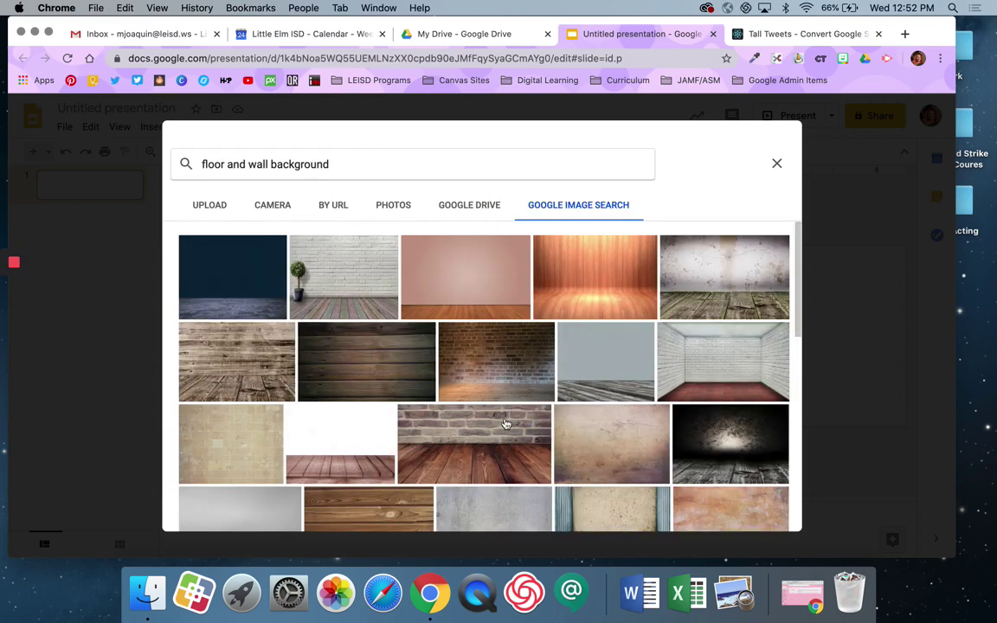
Set the white brick wall photo with wooden floor as the slide background
{"action": "scroll", "coordinate": [498, 431], "scroll_direction": "down", "scroll_amount": 3}
{"action": "scroll", "coordinate": [507, 424], "scroll_direction": "down", "scroll_amount": 10}
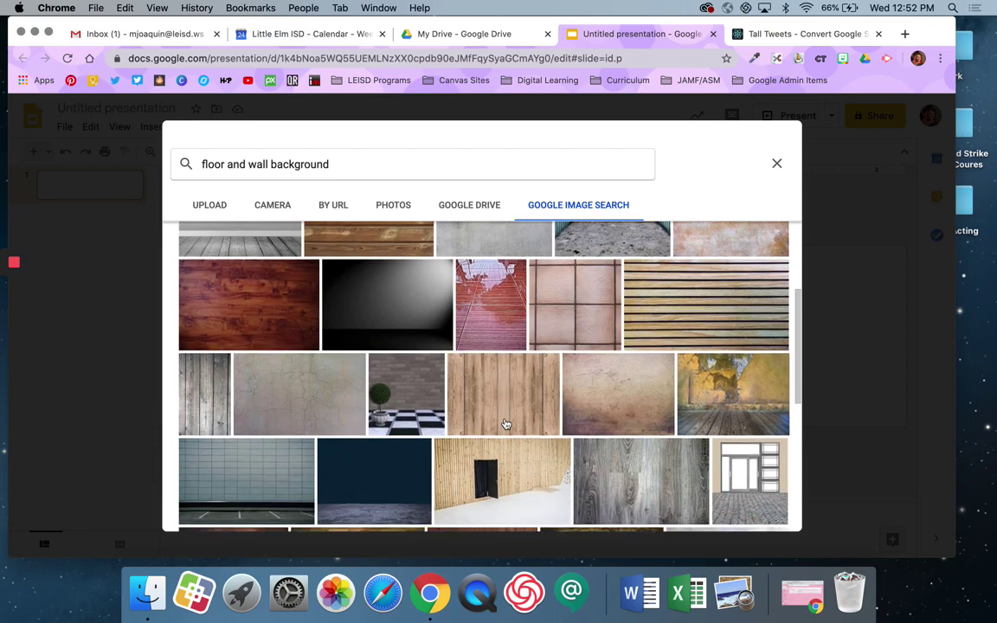
{"action": "scroll", "coordinate": [507, 424], "scroll_direction": "down", "scroll_amount": 5}
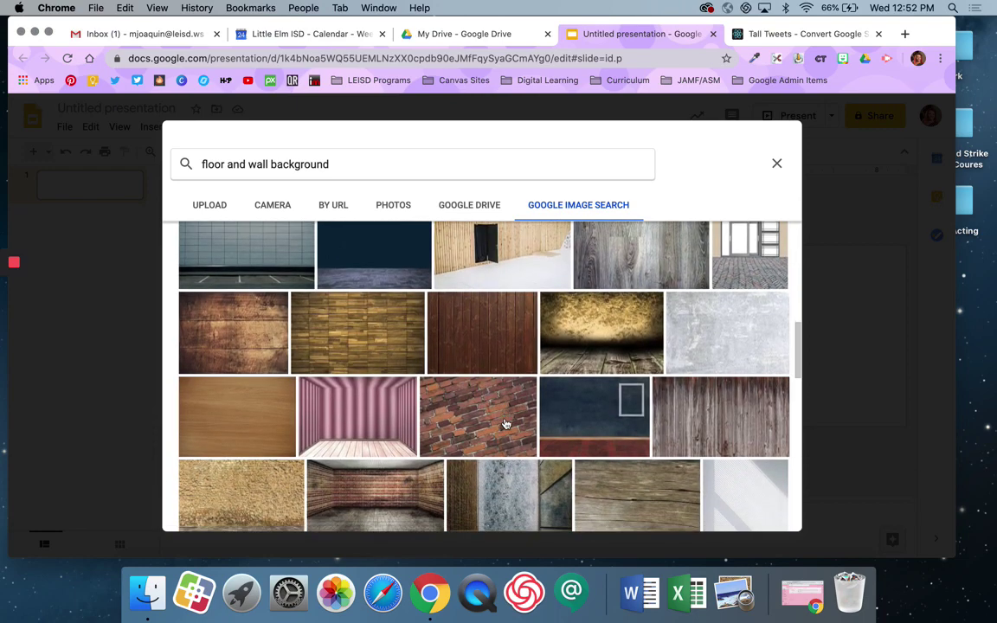
{"action": "scroll", "coordinate": [507, 425], "scroll_direction": "down", "scroll_amount": 1}
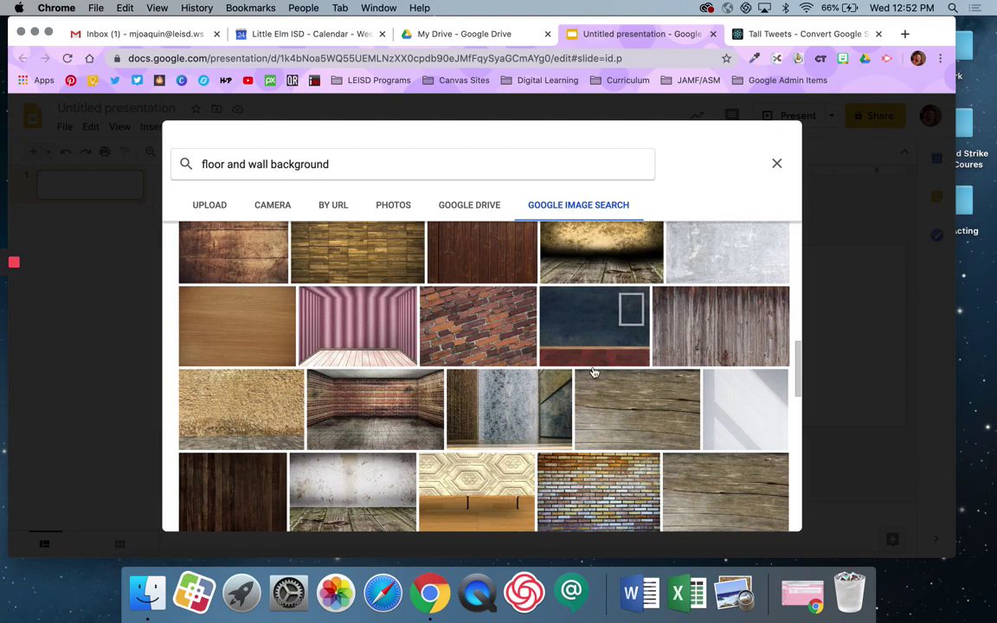
{"action": "scroll", "coordinate": [595, 347], "scroll_direction": "down", "scroll_amount": 5}
{"action": "scroll", "coordinate": [594, 372], "scroll_direction": "down", "scroll_amount": 6}
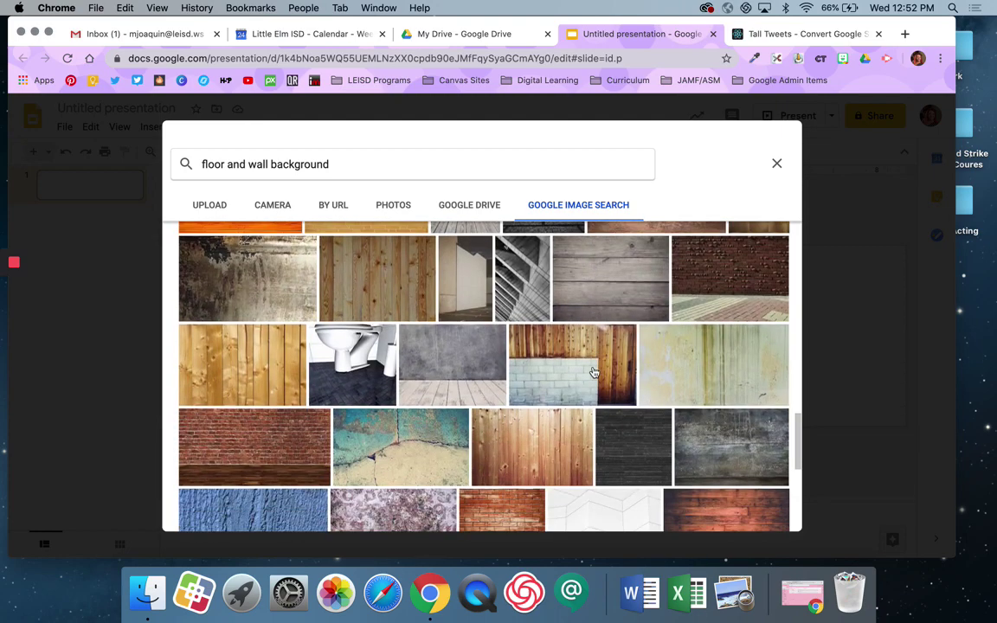
{"action": "scroll", "coordinate": [594, 372], "scroll_direction": "down", "scroll_amount": 10}
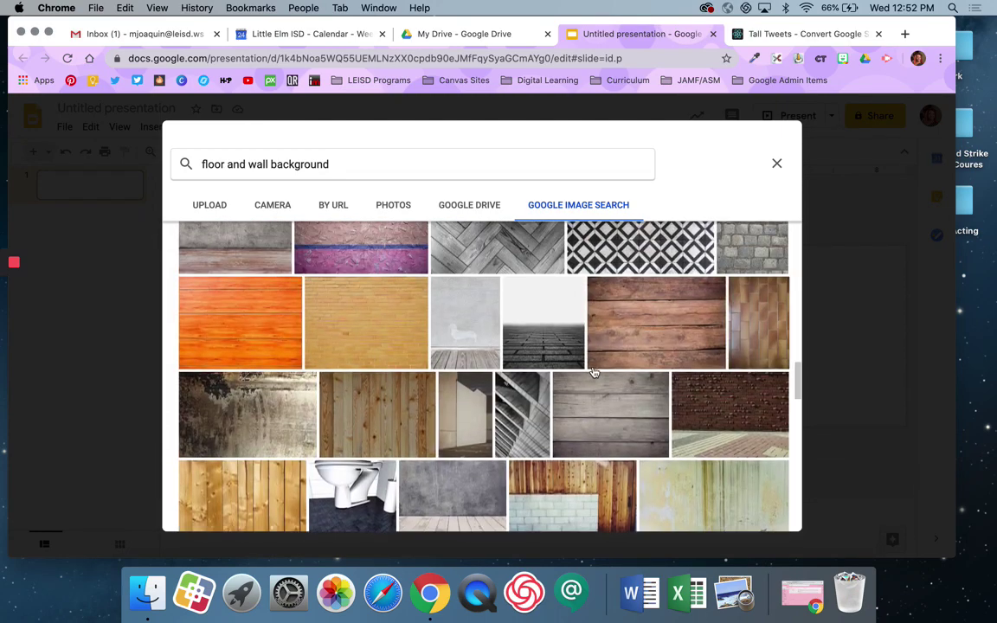
{"action": "scroll", "coordinate": [594, 372], "scroll_direction": "down", "scroll_amount": 10}
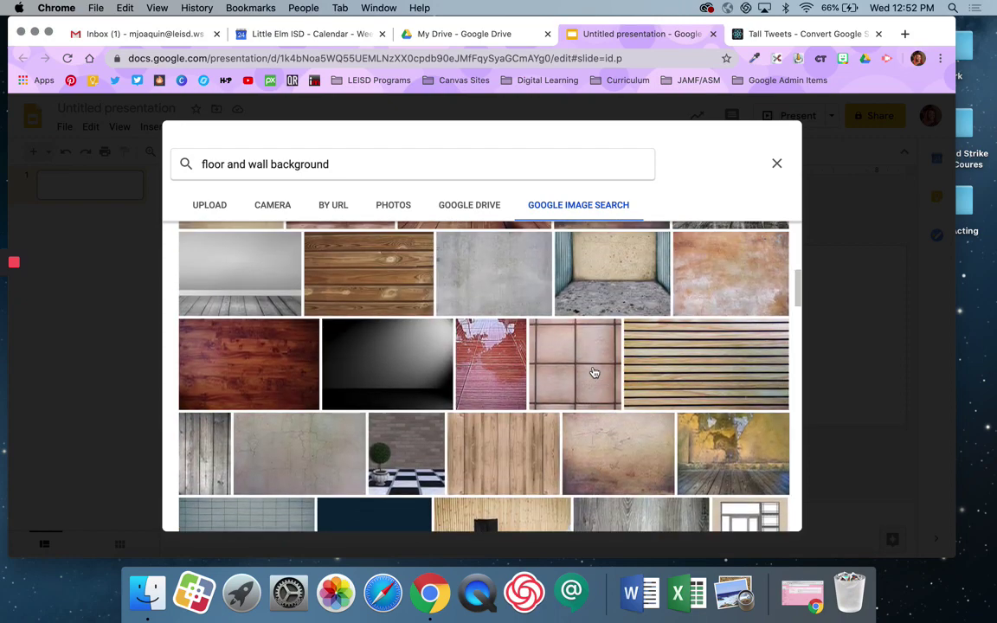
{"action": "scroll", "coordinate": [594, 372], "scroll_direction": "up", "scroll_amount": 2}
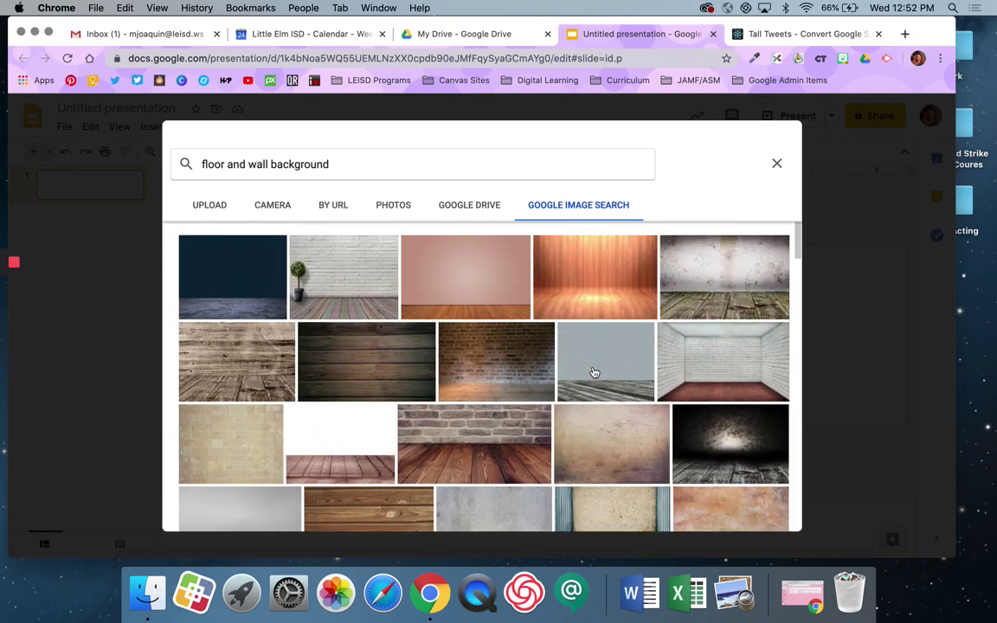
{"action": "left_click", "coordinate": [364, 284]}
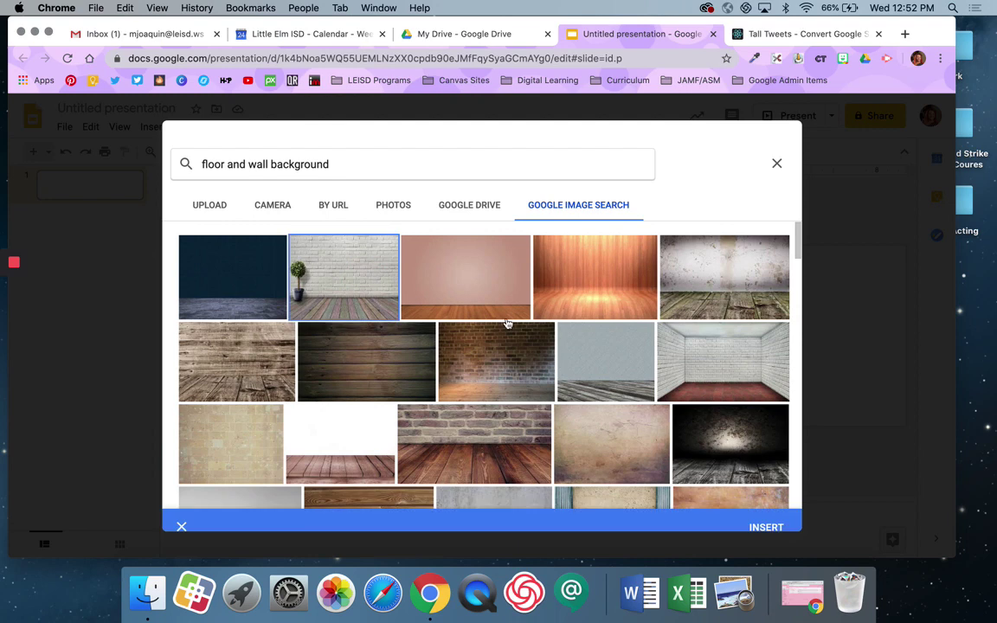
{"action": "left_click", "coordinate": [769, 516]}
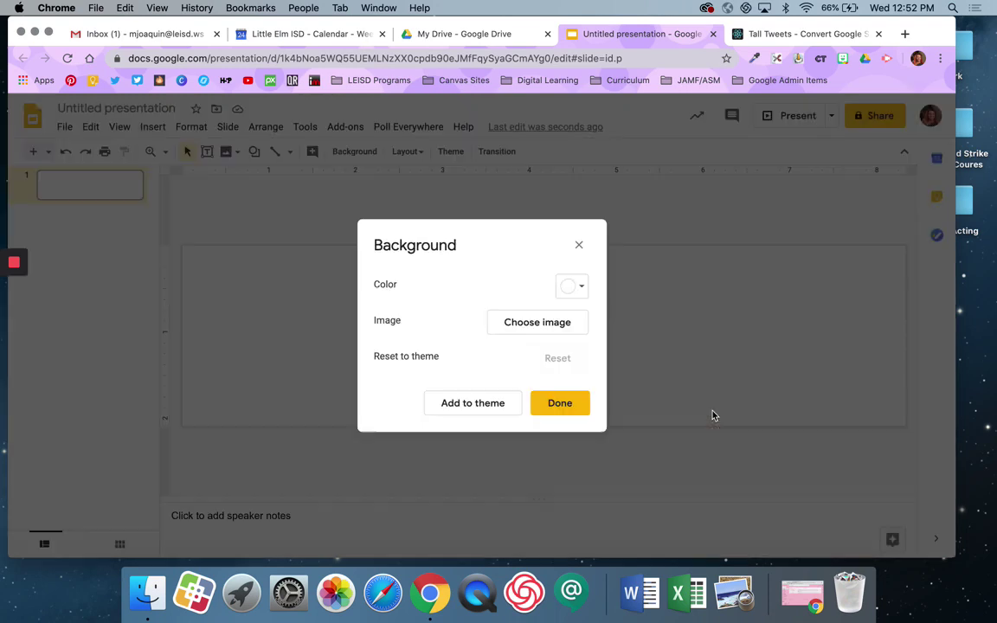
{"action": "left_click", "coordinate": [561, 413]}
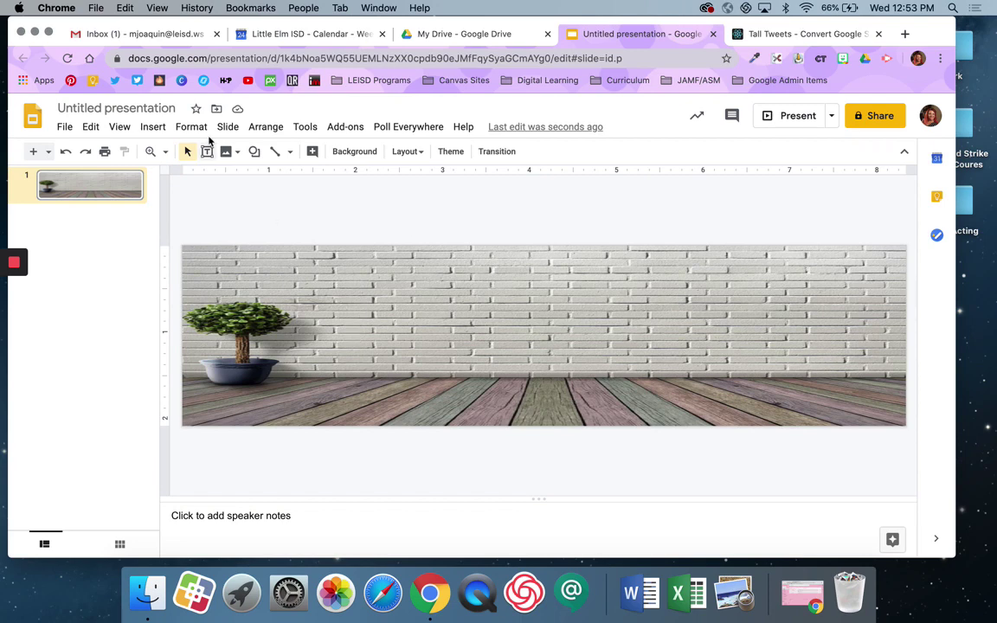
Search the web for 'transparent desk' and insert the light wooden desk image
{"action": "left_click", "coordinate": [152, 128]}
{"action": "mouse_move", "coordinate": [173, 152]}
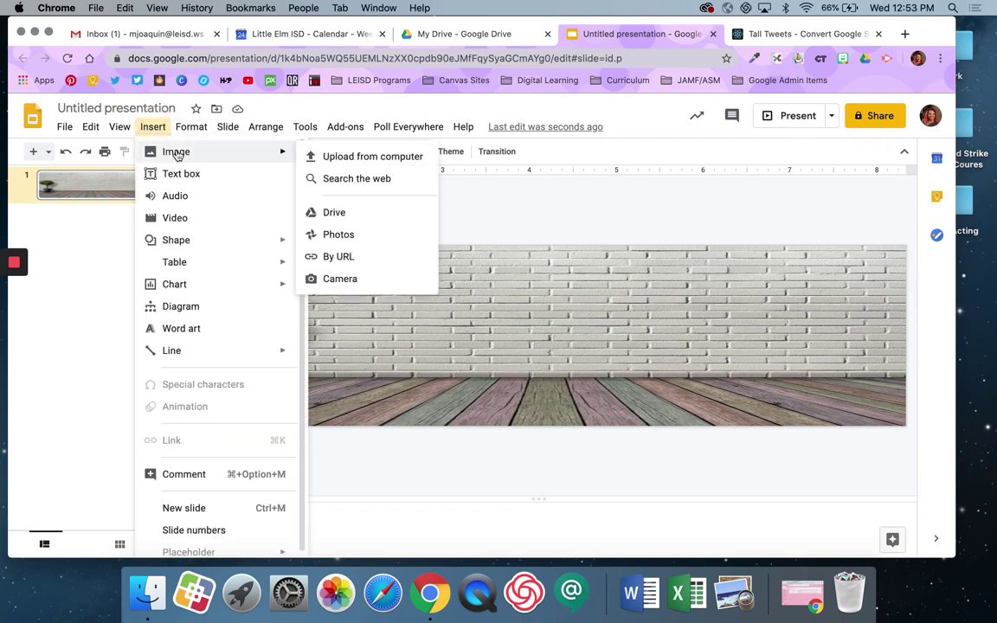
{"action": "left_click", "coordinate": [349, 179]}
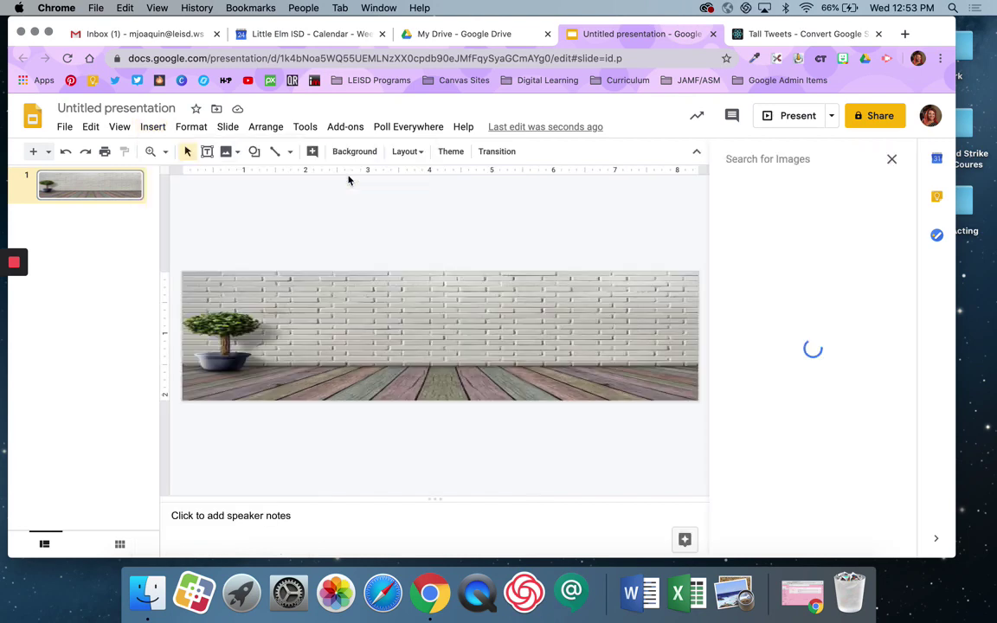
{"action": "type", "text": "tr"}
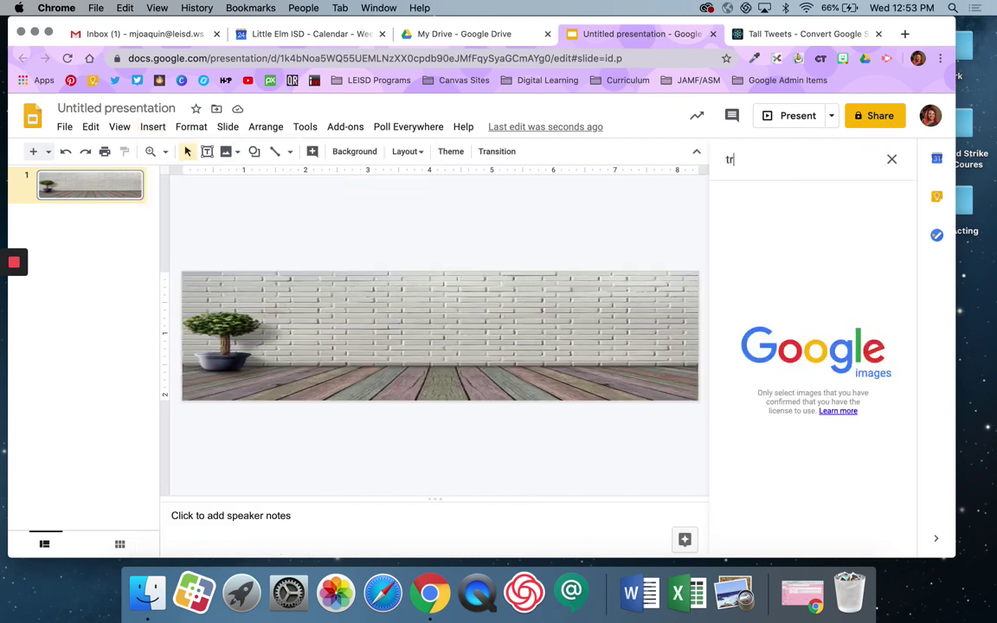
{"action": "type", "text": "anspa"}
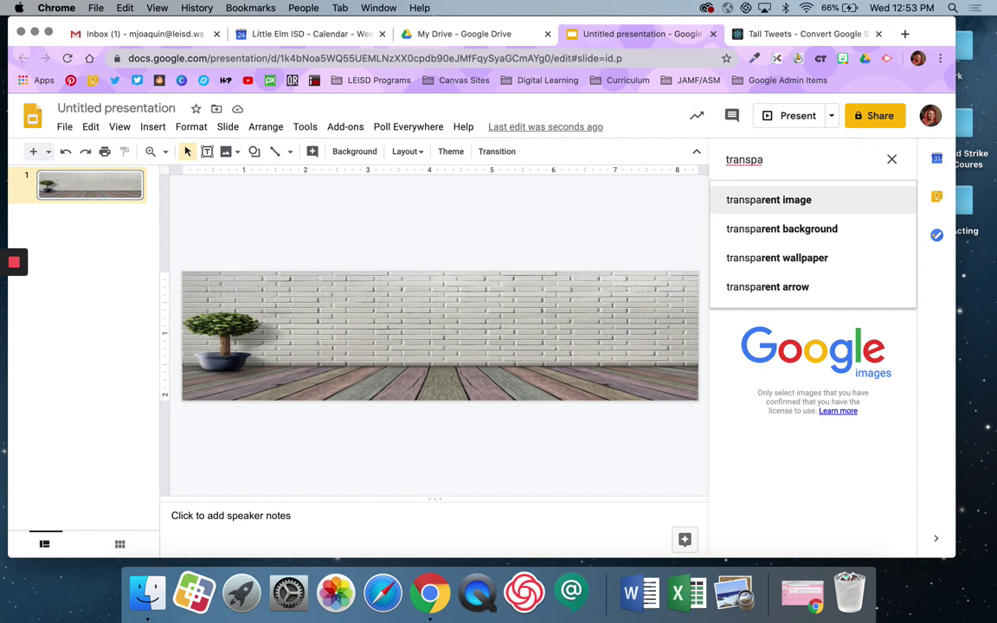
{"action": "type", "text": "rent"}
{"action": "key", "text": "Down"}
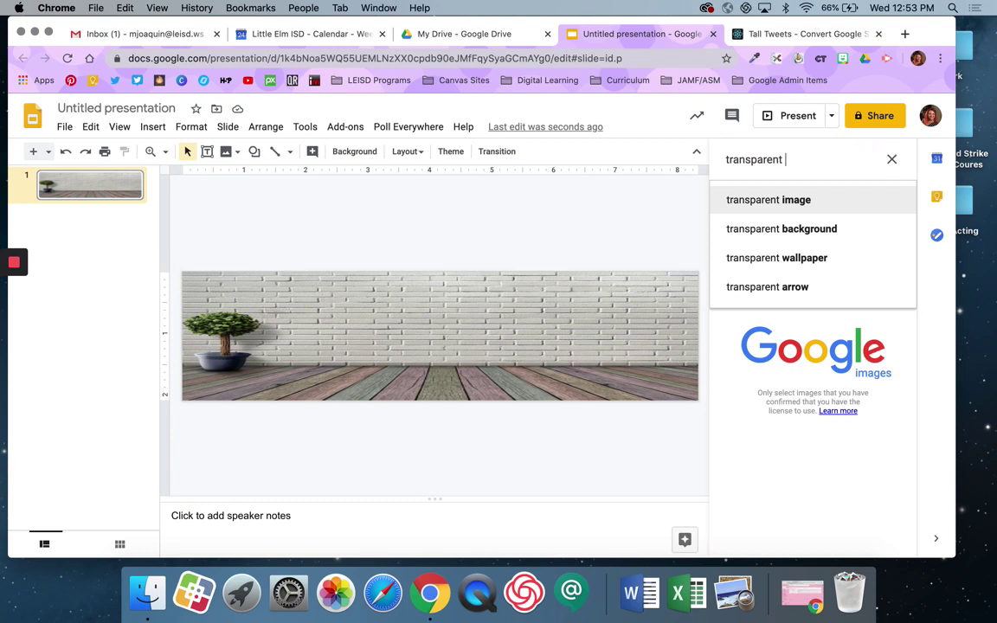
{"action": "type", "text": "desk"}
{"action": "key", "text": "Return"}
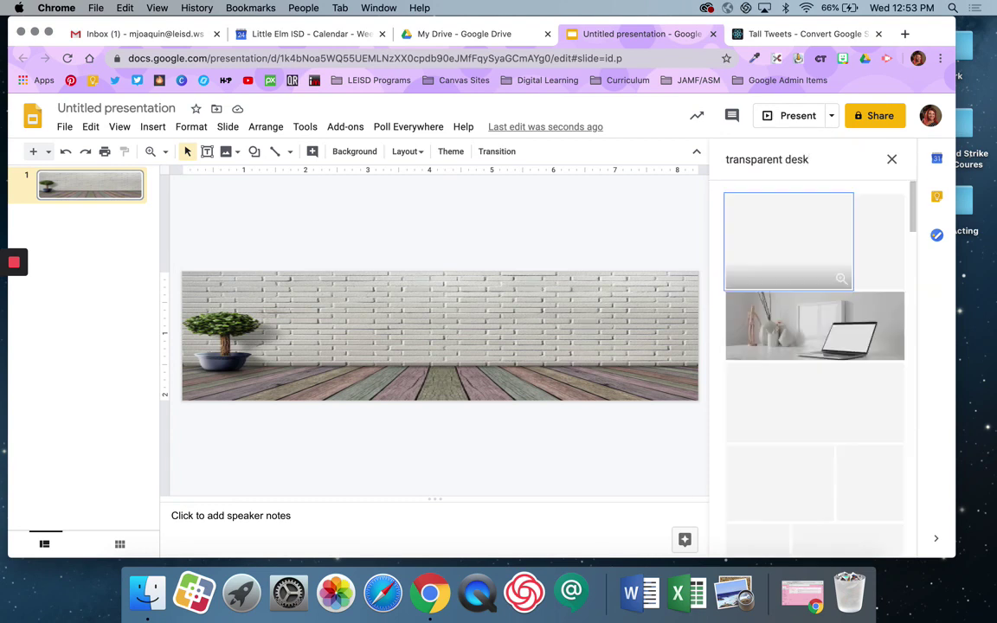
{"action": "scroll", "coordinate": [823, 312], "scroll_direction": "down", "scroll_amount": 4}
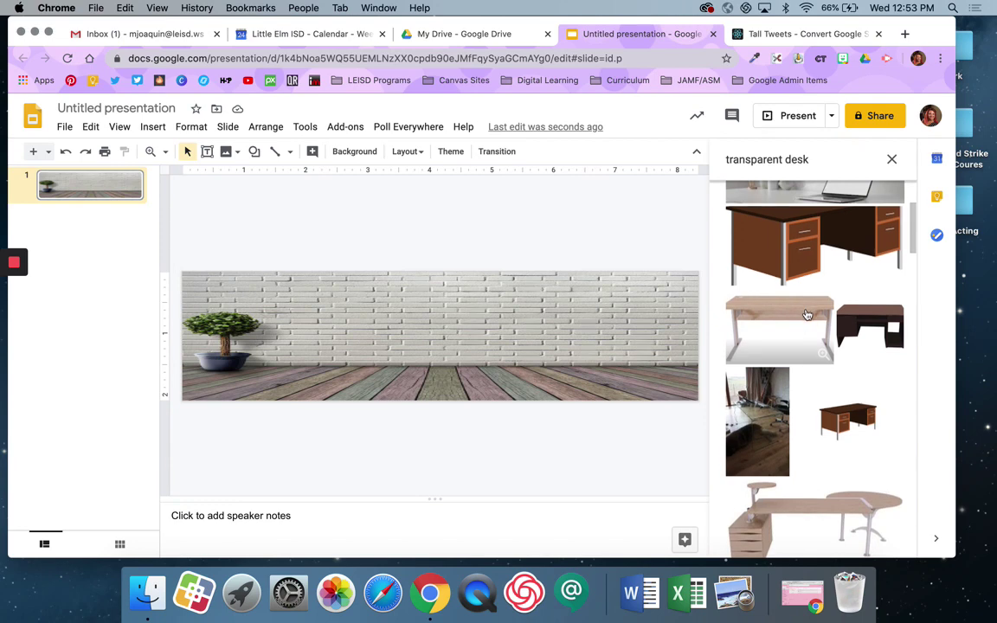
{"action": "scroll", "coordinate": [809, 312], "scroll_direction": "down", "scroll_amount": 1}
{"action": "scroll", "coordinate": [806, 315], "scroll_direction": "up", "scroll_amount": 1}
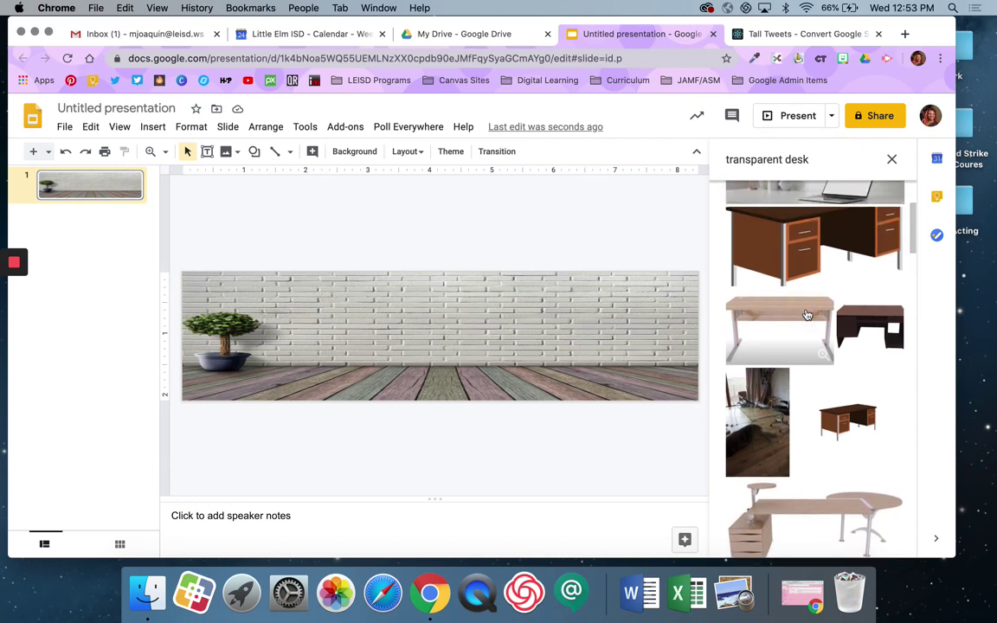
{"action": "left_click", "coordinate": [806, 314]}
{"action": "left_click", "coordinate": [876, 540]}
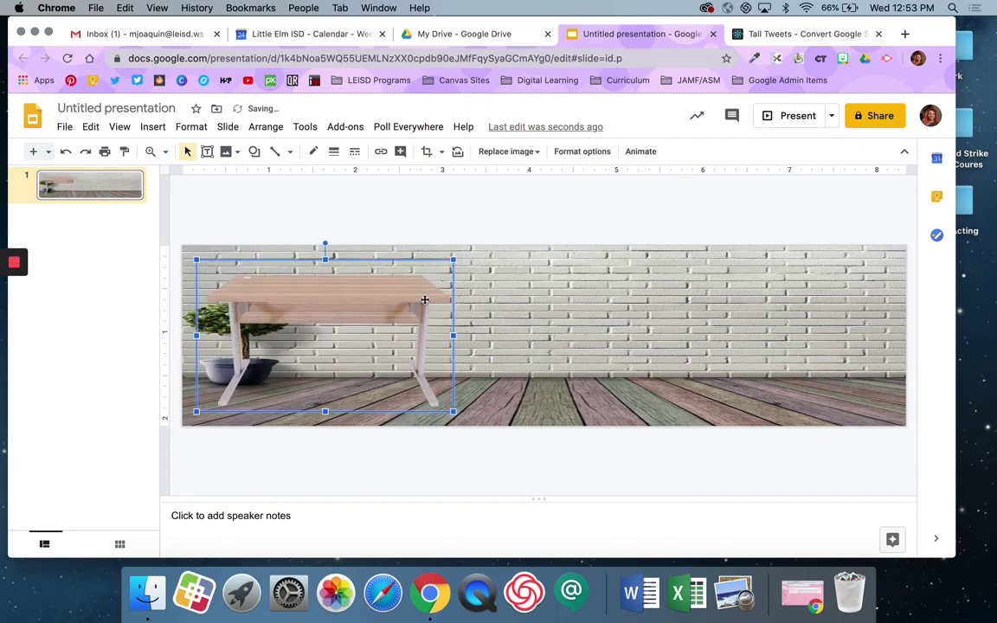
Shrink the desk and position it on the floor at the lower right
{"action": "left_click_drag", "start_coordinate": [404, 305], "coordinate": [790, 344]}
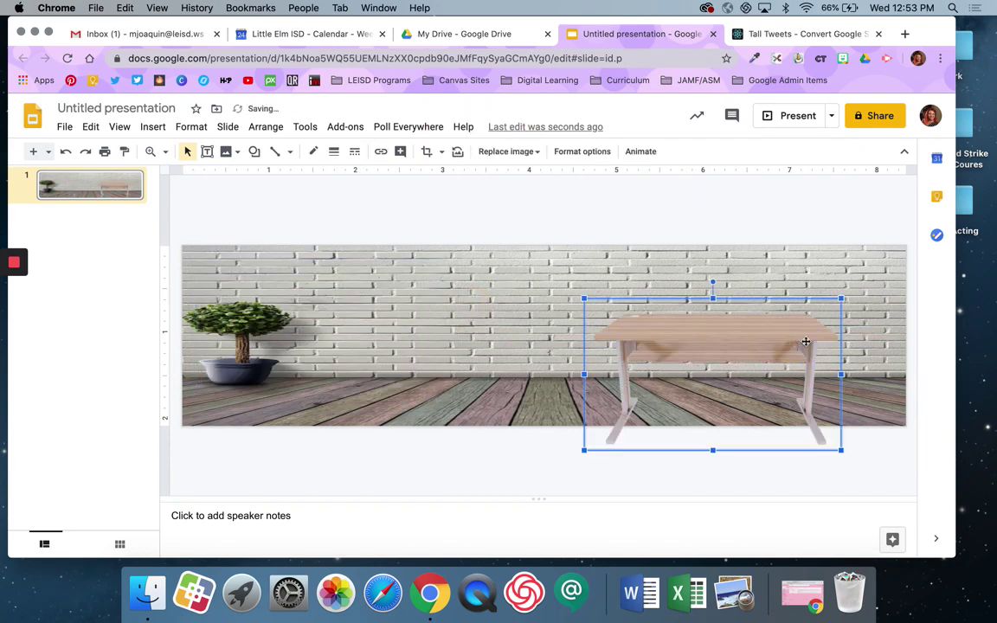
{"action": "mouse_move", "coordinate": [807, 428]}
{"action": "left_mouse_down"}
{"action": "mouse_move", "coordinate": [795, 405]}
{"action": "mouse_move", "coordinate": [803, 409]}
{"action": "left_mouse_up"}
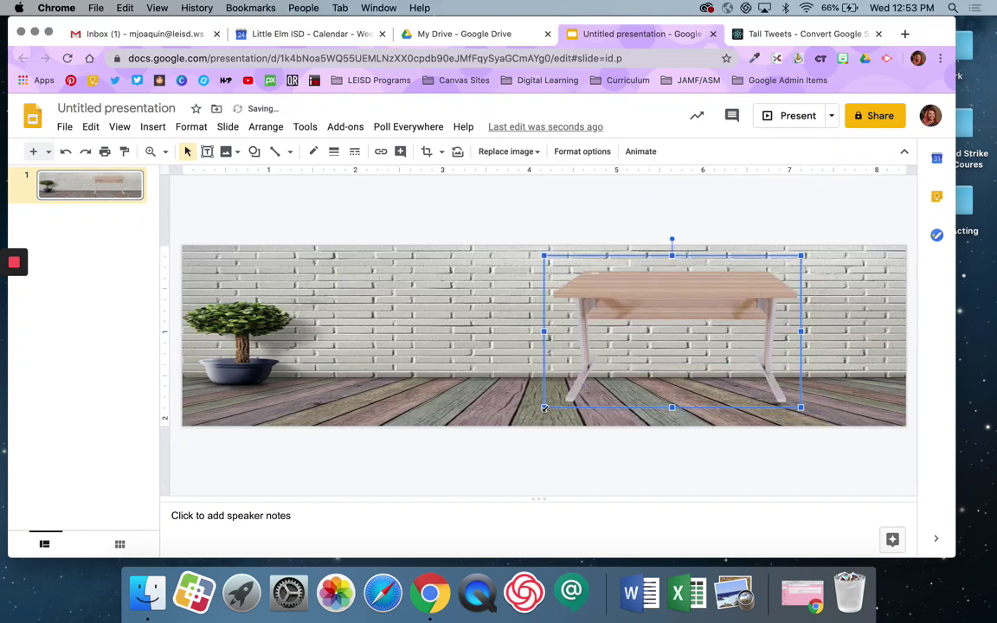
{"action": "left_click_drag", "start_coordinate": [544, 407], "coordinate": [592, 379]}
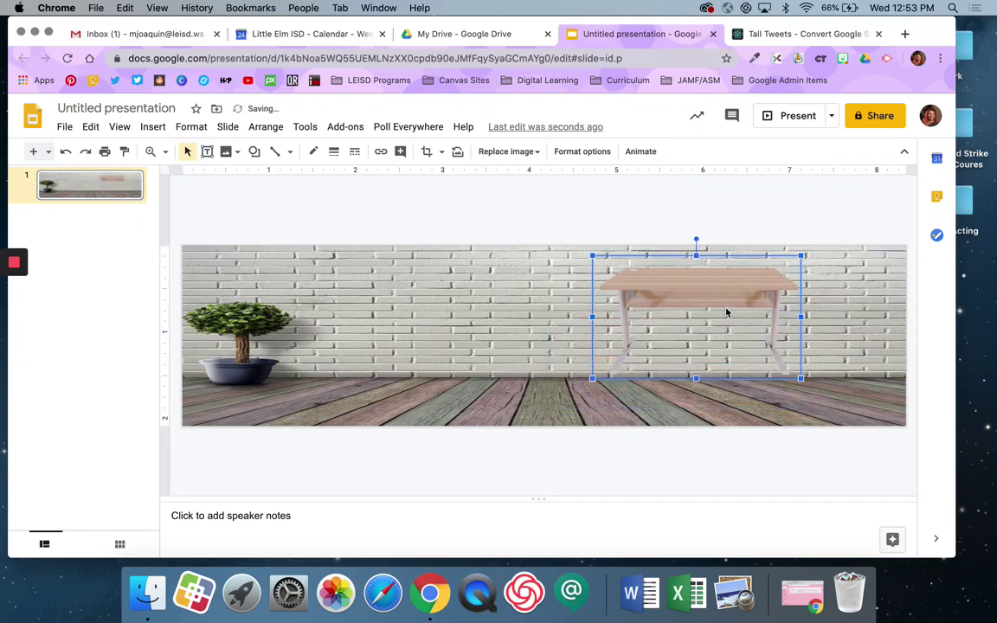
{"action": "left_click_drag", "start_coordinate": [727, 312], "coordinate": [793, 351]}
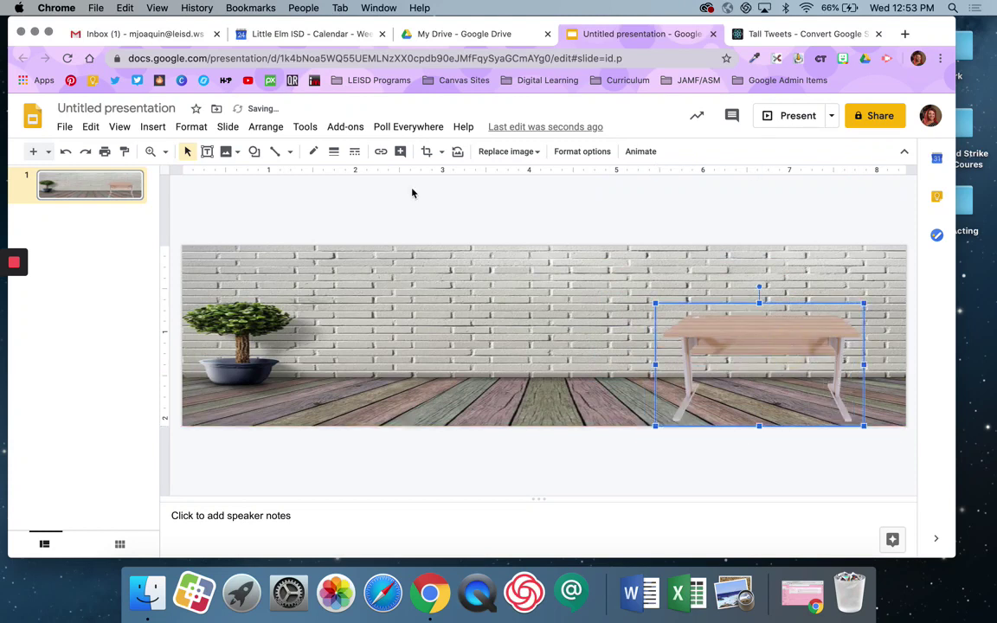
{"action": "left_click", "coordinate": [152, 127]}
{"action": "mouse_move", "coordinate": [173, 152]}
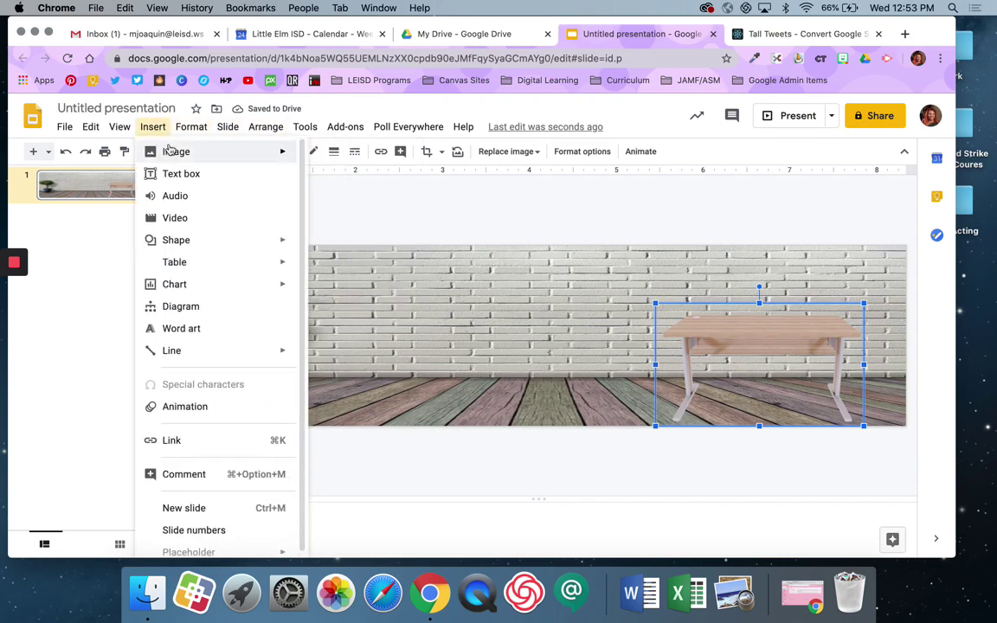
Search the web for 'transparent chair' and insert the pink office chair
{"action": "mouse_move", "coordinate": [273, 149]}
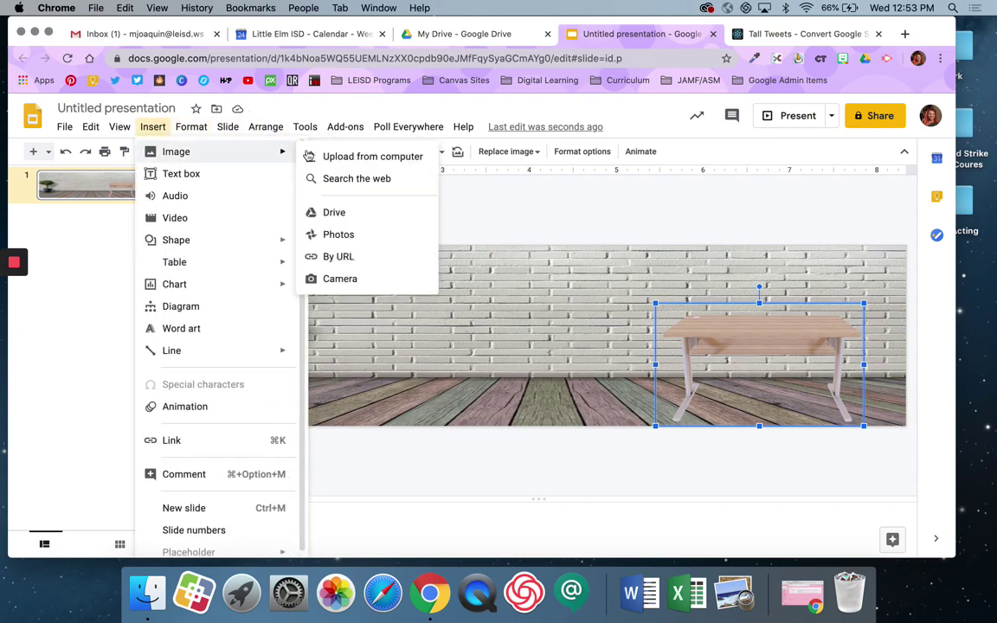
{"action": "left_click", "coordinate": [357, 177]}
{"action": "left_click", "coordinate": [794, 159]}
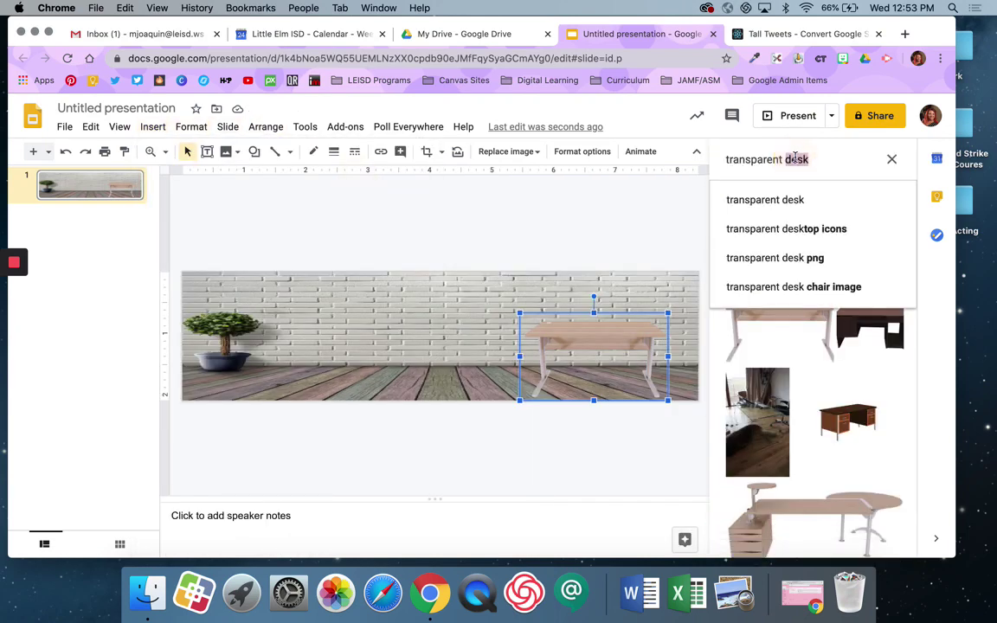
{"action": "type", "text": "chair"}
{"action": "key", "text": "Return"}
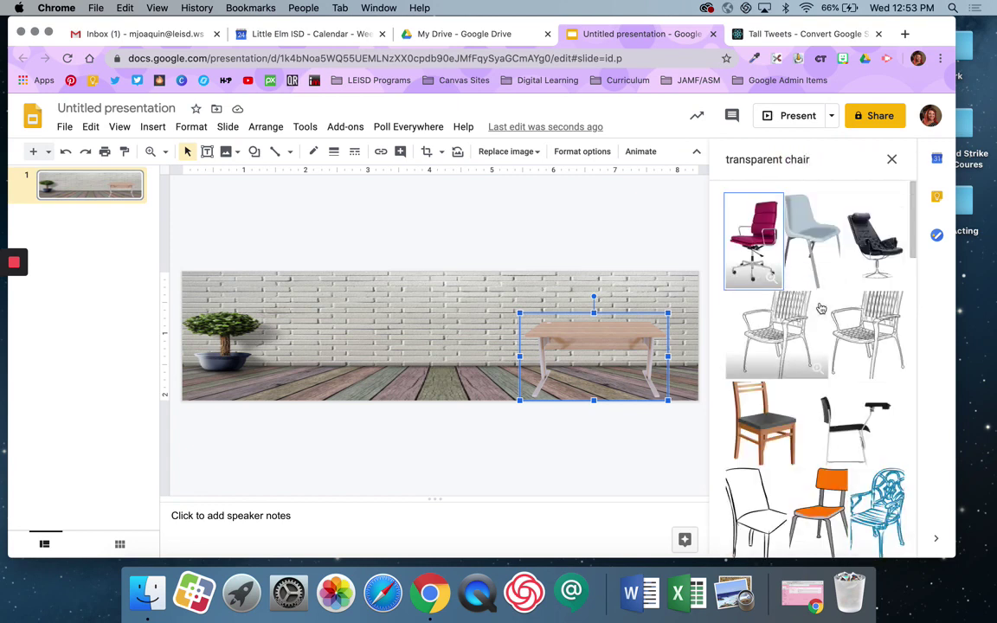
{"action": "left_click", "coordinate": [756, 252]}
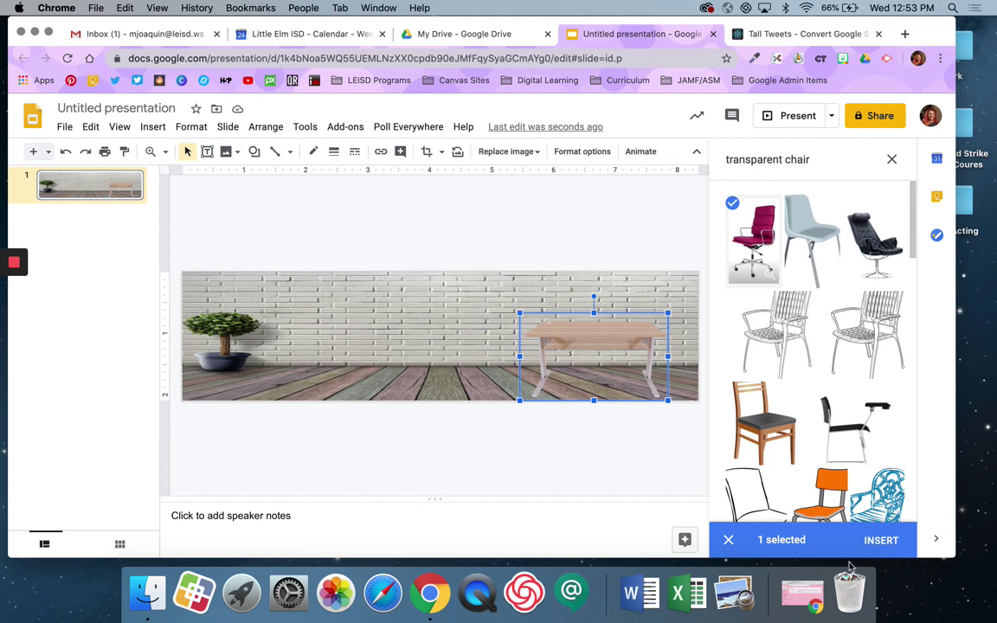
{"action": "left_click", "coordinate": [879, 540]}
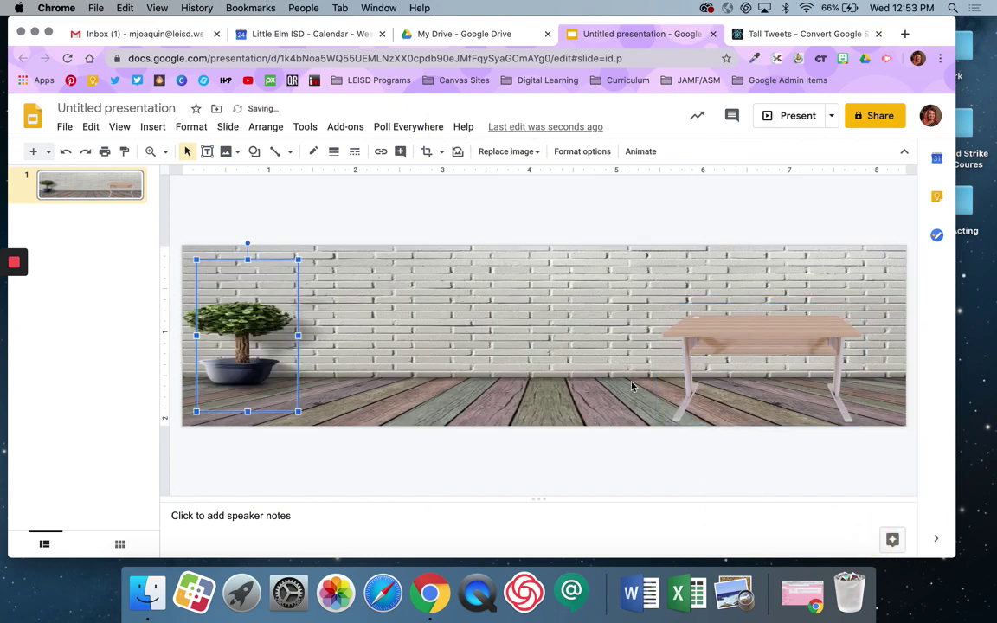
Send the chair backward and tuck it behind the desk
{"action": "left_click_drag", "start_coordinate": [257, 322], "coordinate": [683, 327]}
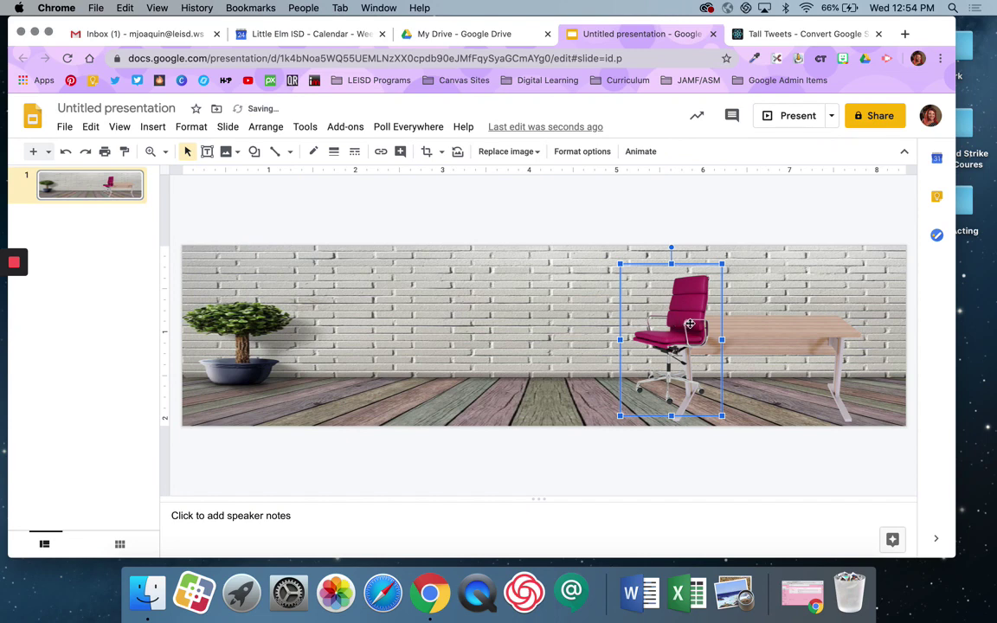
{"action": "right_click", "coordinate": [692, 327]}
{"action": "mouse_move", "coordinate": [728, 305]}
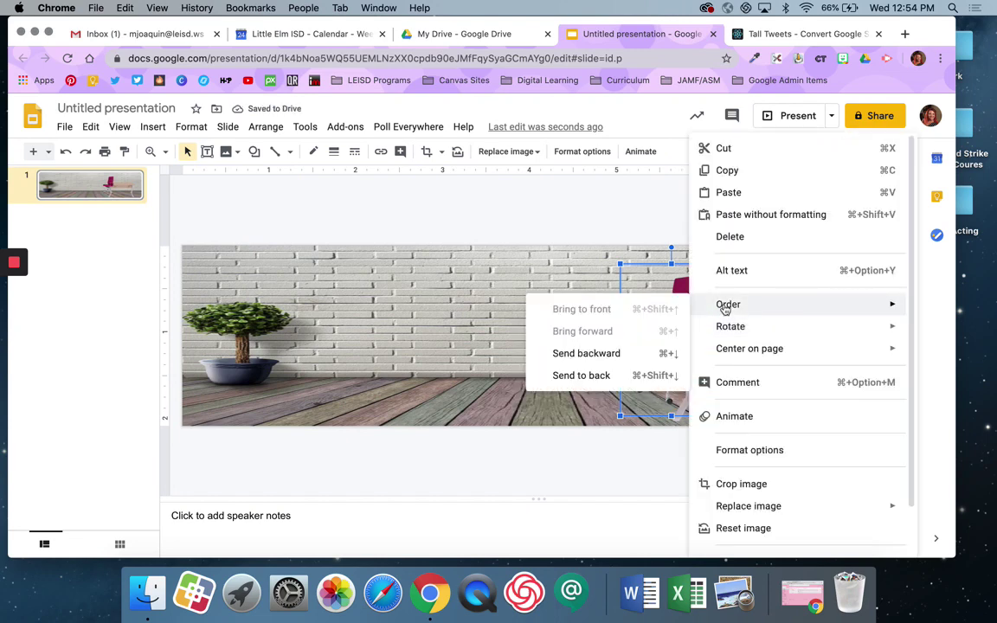
{"action": "left_click", "coordinate": [611, 357]}
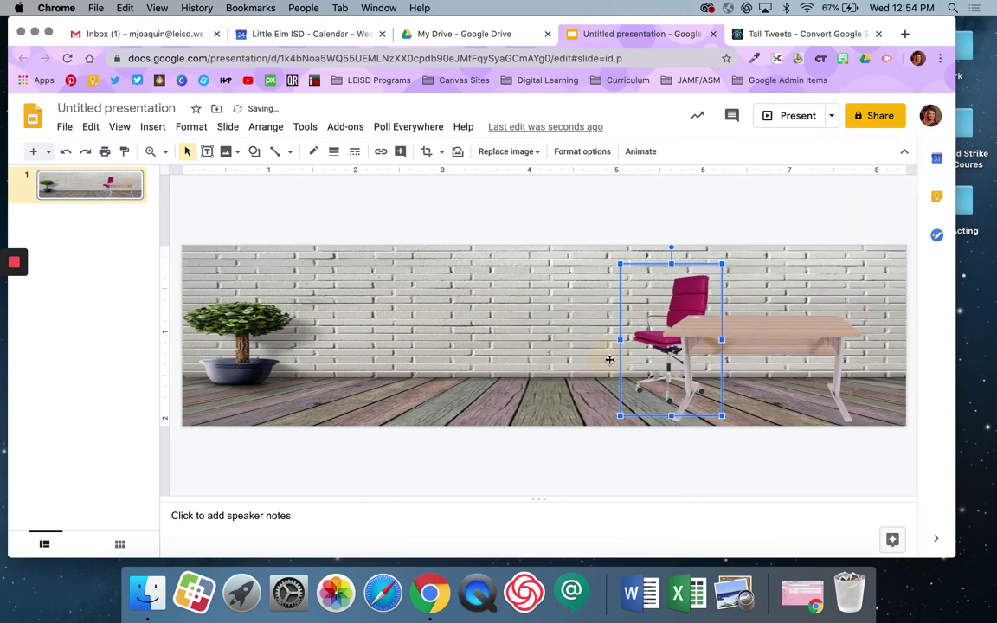
{"action": "left_click_drag", "start_coordinate": [699, 290], "coordinate": [730, 285]}
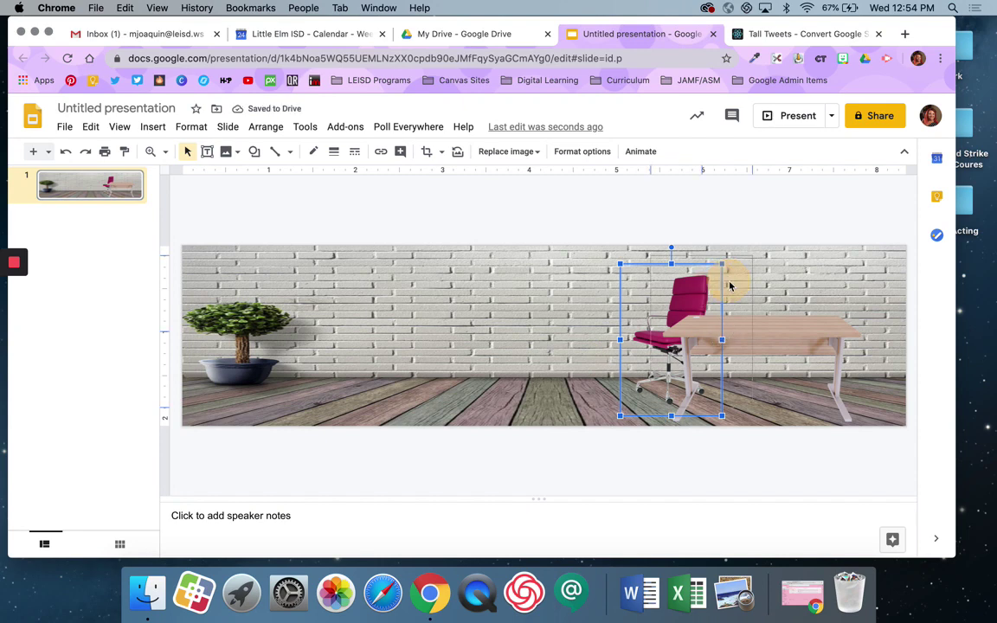
{"action": "left_click", "coordinate": [584, 368]}
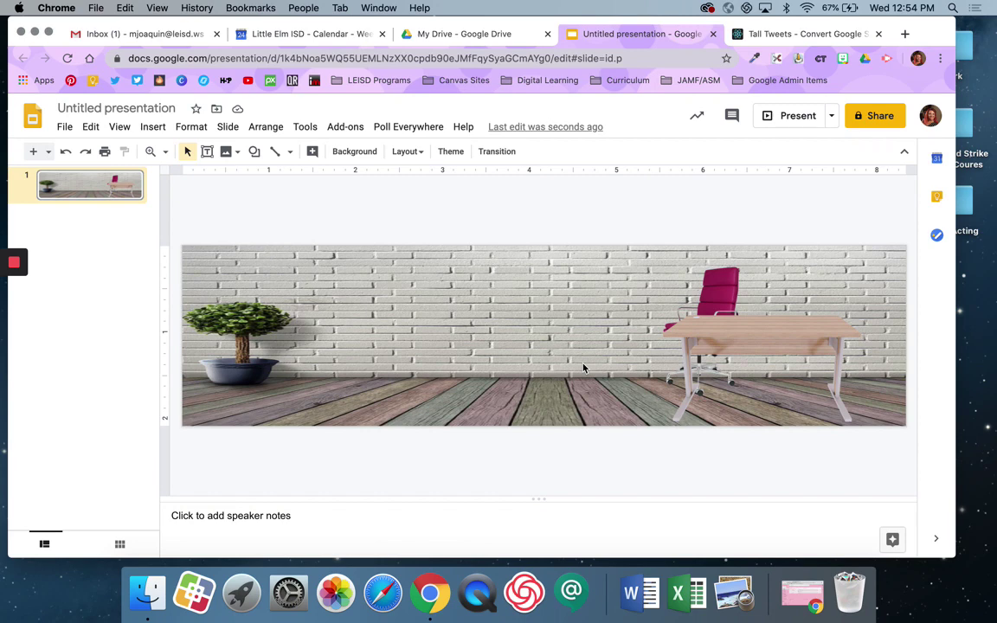
Run a web image search for 'transparent plant' to add a potted plant
{"action": "left_click", "coordinate": [152, 126]}
{"action": "mouse_move", "coordinate": [194, 157]}
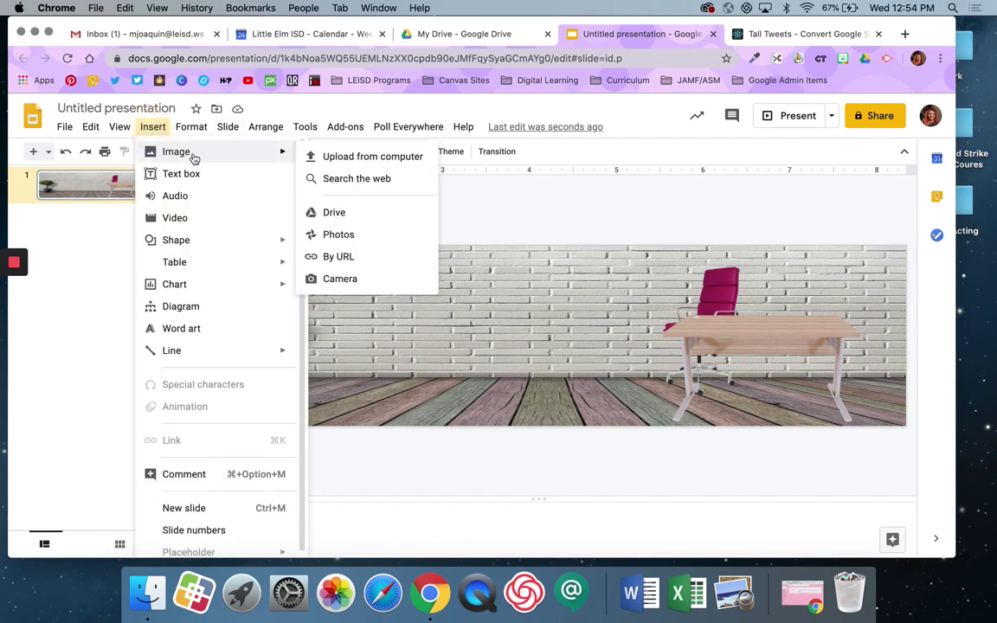
{"action": "left_click", "coordinate": [374, 180]}
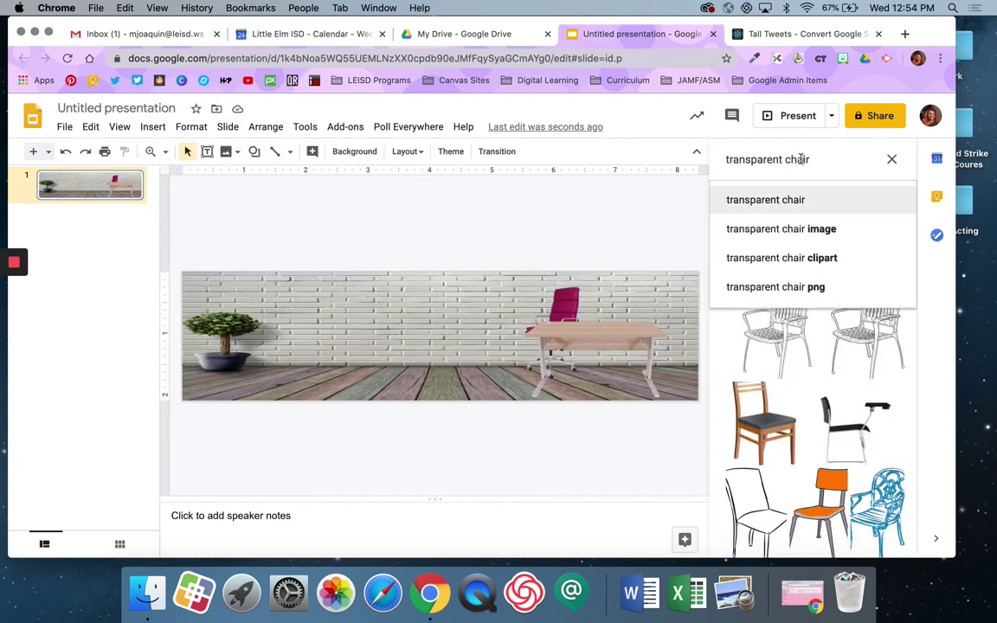
{"action": "double_click", "coordinate": [801, 159]}
{"action": "type", "text": "plan"}
{"action": "key", "text": "Return"}
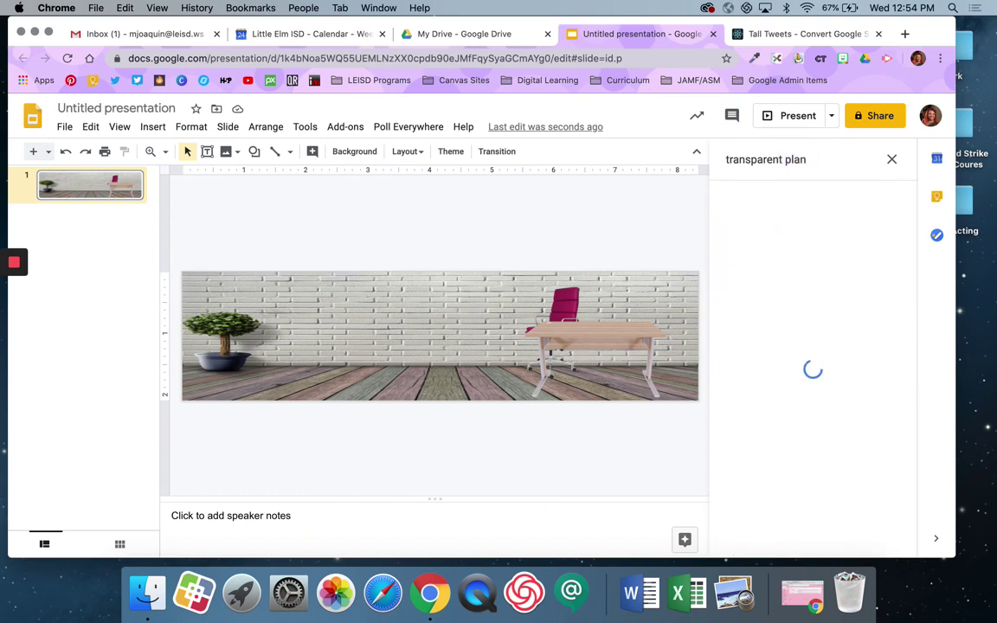
{"action": "left_click", "coordinate": [829, 157]}
{"action": "type", "text": "t"}
{"action": "key", "text": "Return"}
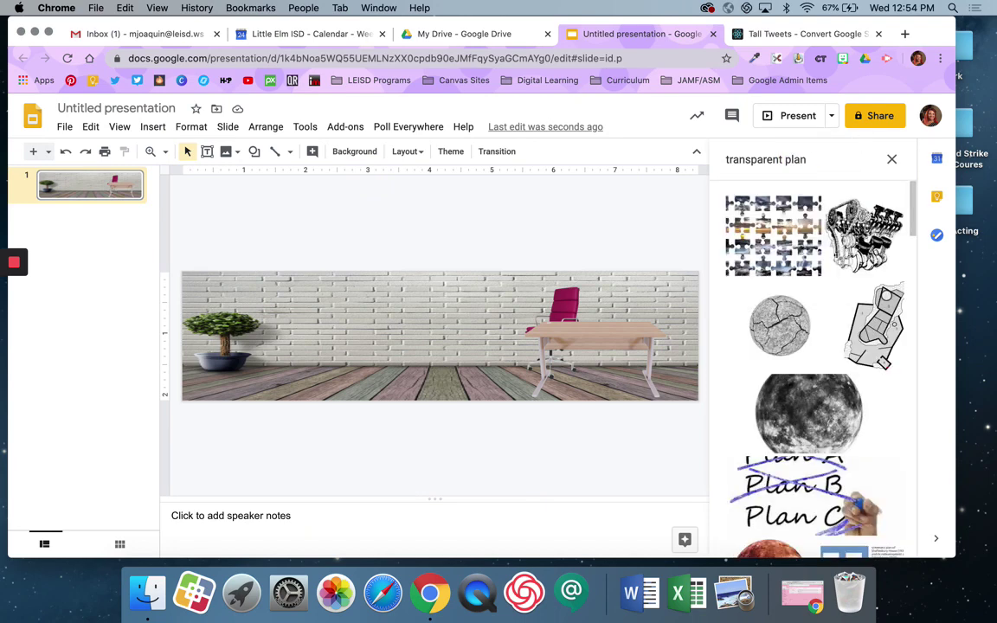
{"action": "mouse_move", "coordinate": [7, 277]}
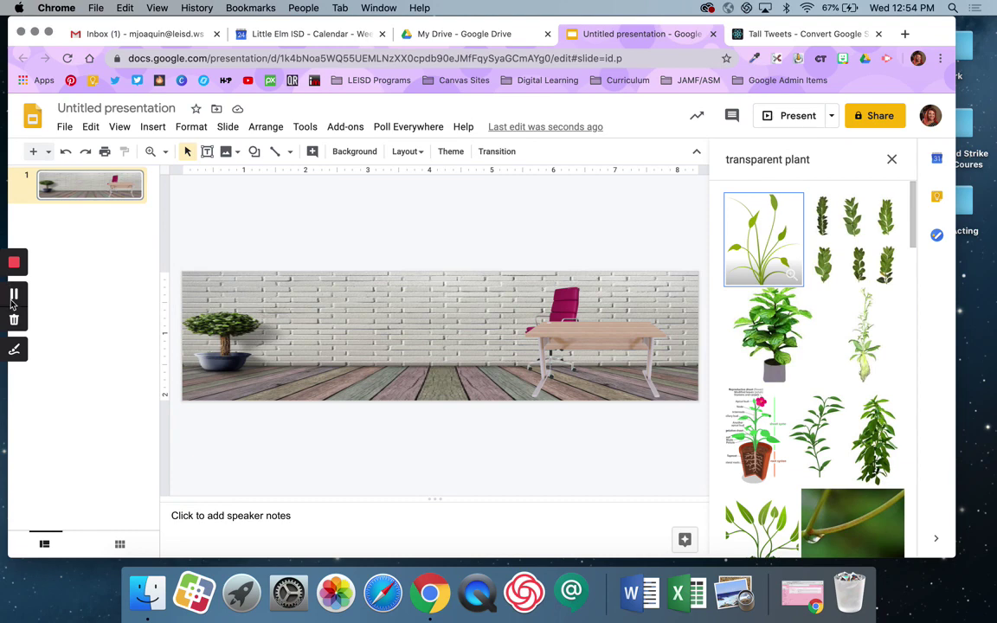
{"action": "left_click", "coordinate": [13, 296]}
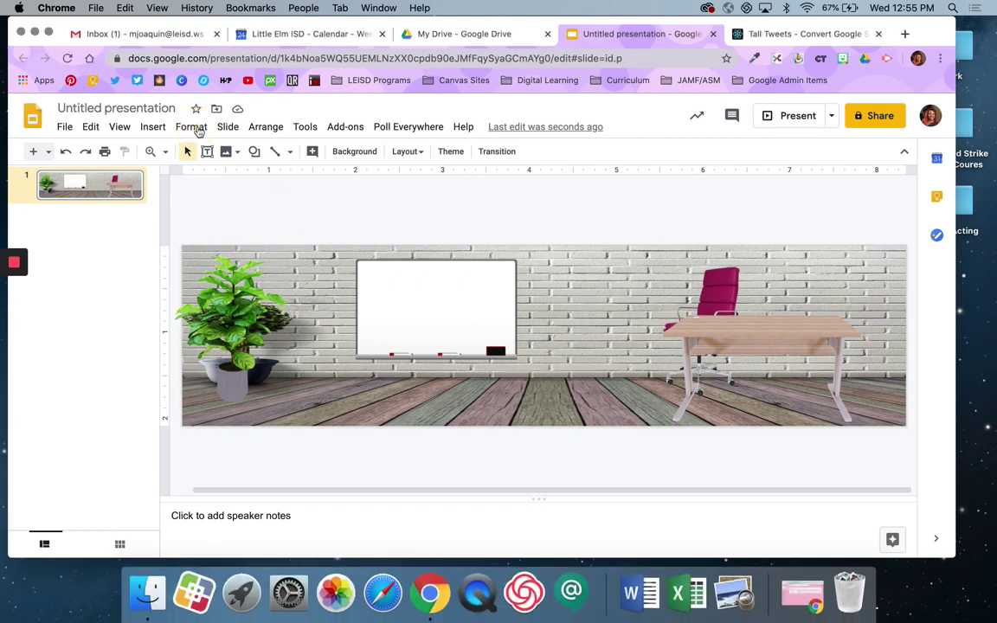
{"action": "left_click", "coordinate": [192, 127]}
Upload IMG_7632.jpeg from Desktop > Photos > Puppy Pics > Dorothy onto the slide
{"action": "mouse_move", "coordinate": [153, 130]}
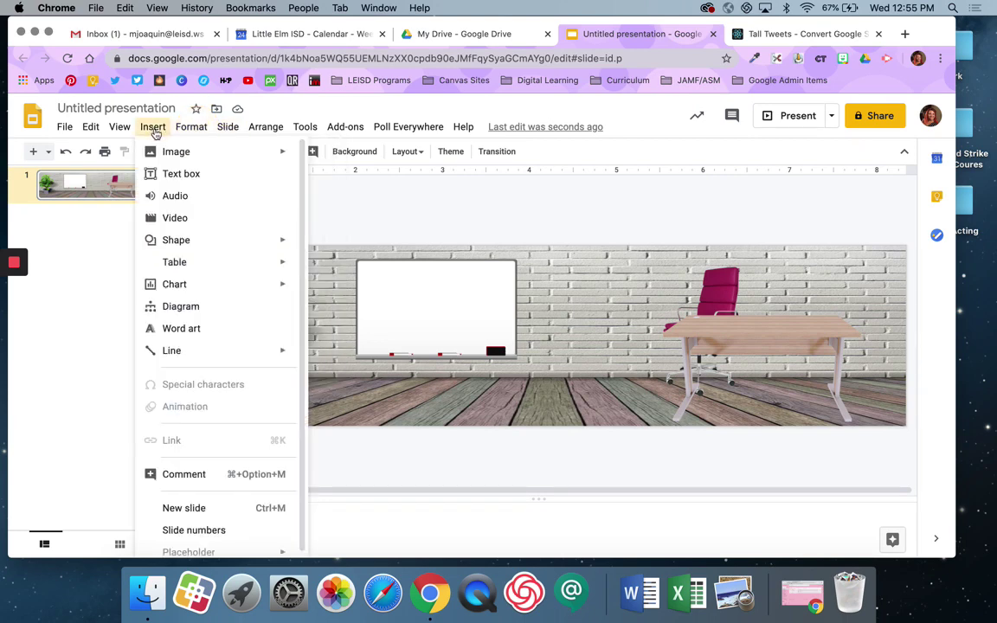
{"action": "mouse_move", "coordinate": [176, 151]}
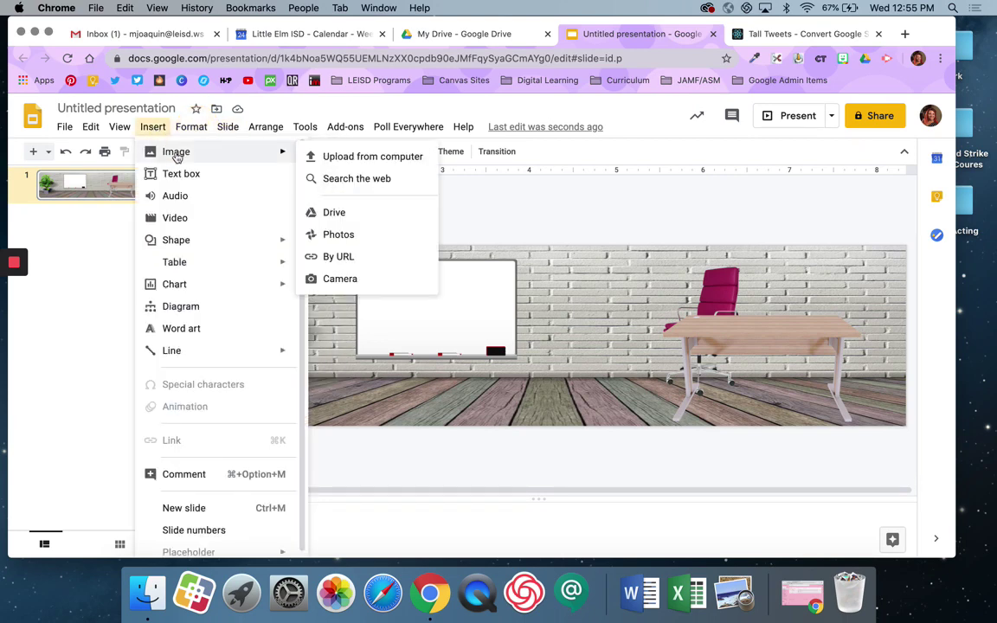
{"action": "left_click", "coordinate": [356, 159]}
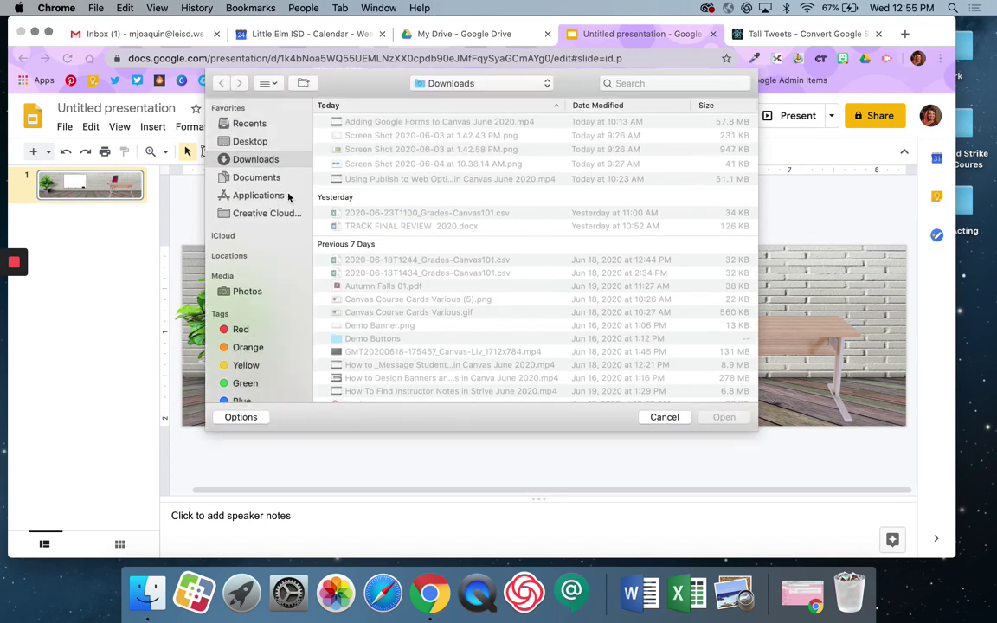
{"action": "left_click", "coordinate": [252, 141]}
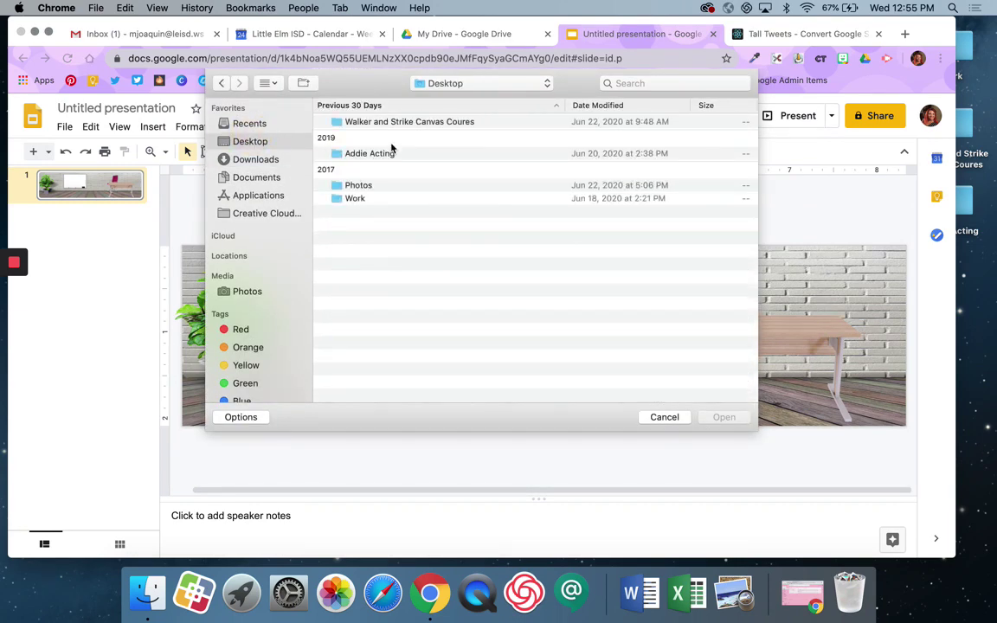
{"action": "double_click", "coordinate": [360, 186]}
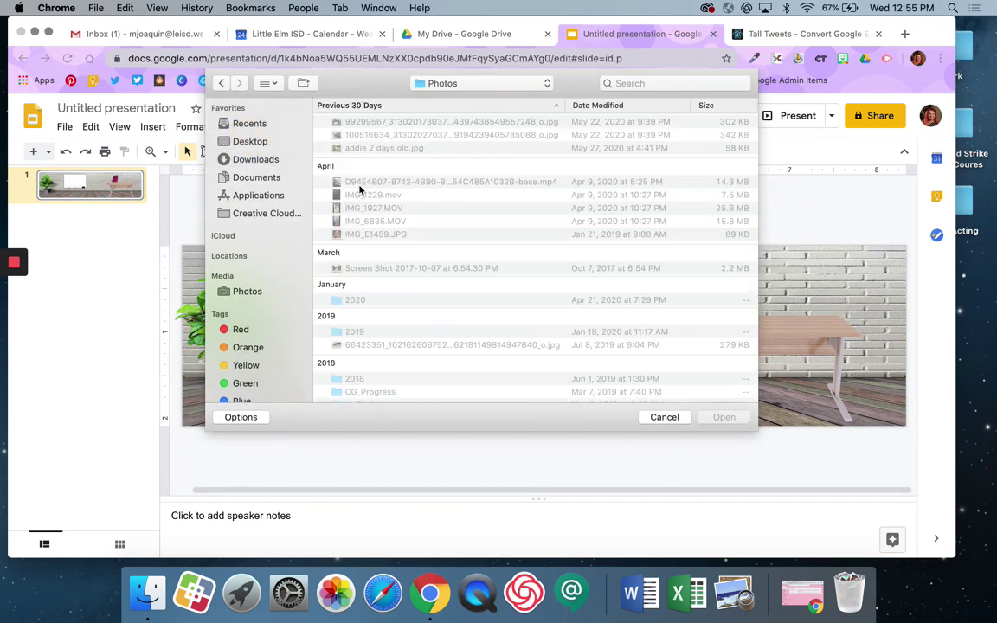
{"action": "scroll", "coordinate": [378, 321], "scroll_direction": "down", "scroll_amount": 3}
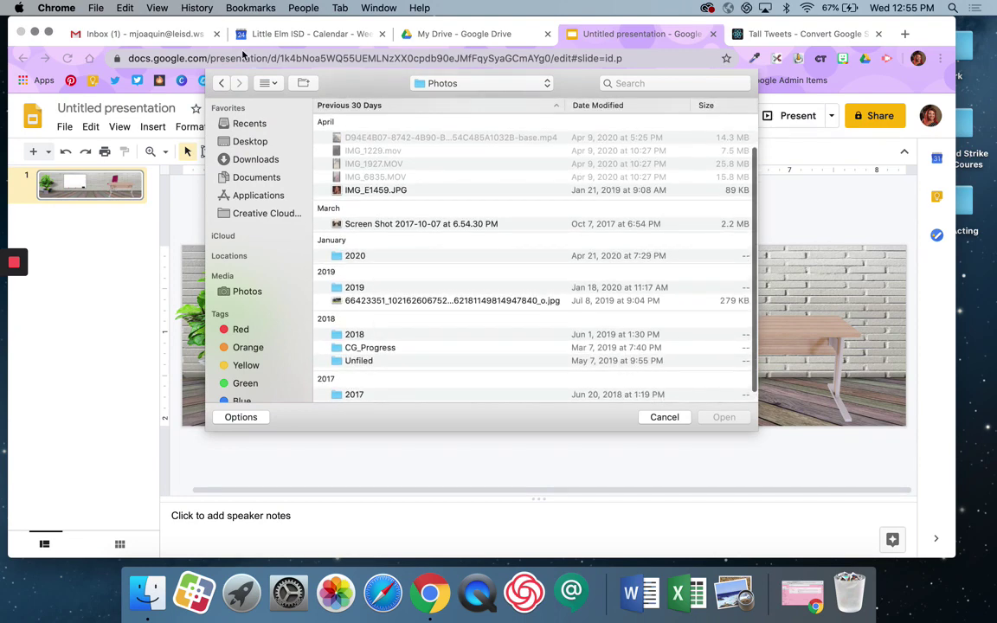
{"action": "double_click", "coordinate": [363, 391]}
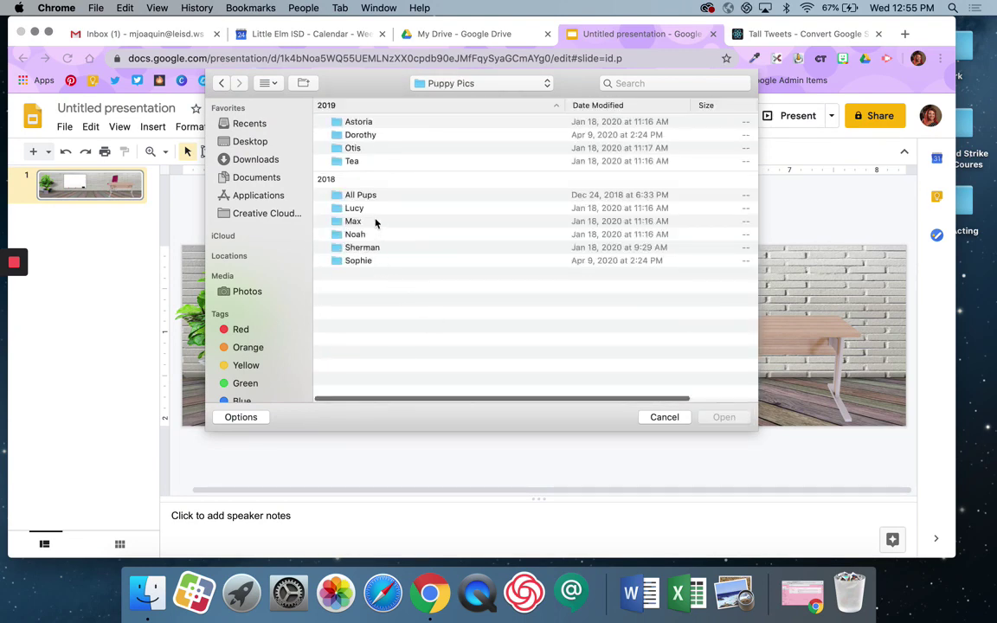
{"action": "double_click", "coordinate": [374, 136]}
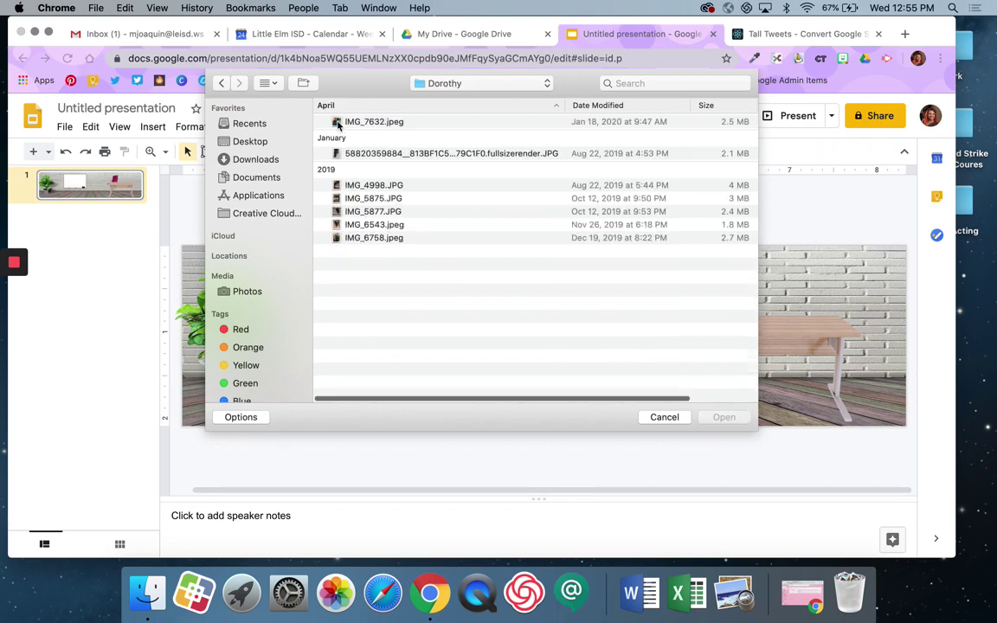
{"action": "double_click", "coordinate": [364, 122]}
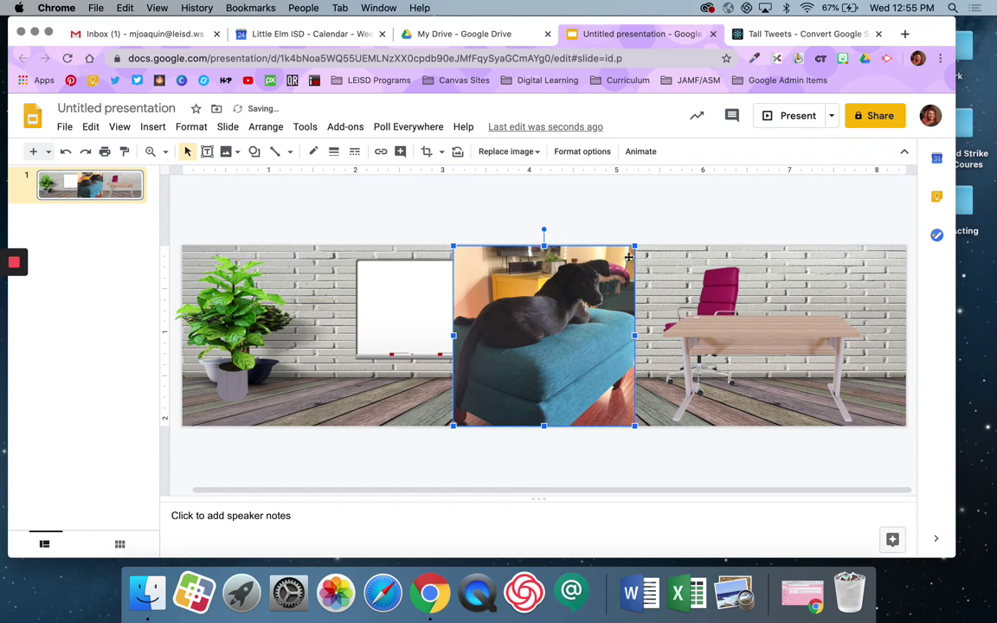
Shrink the dog photo to a small thumbnail in the top-right corner
{"action": "left_click_drag", "start_coordinate": [636, 247], "coordinate": [527, 398]}
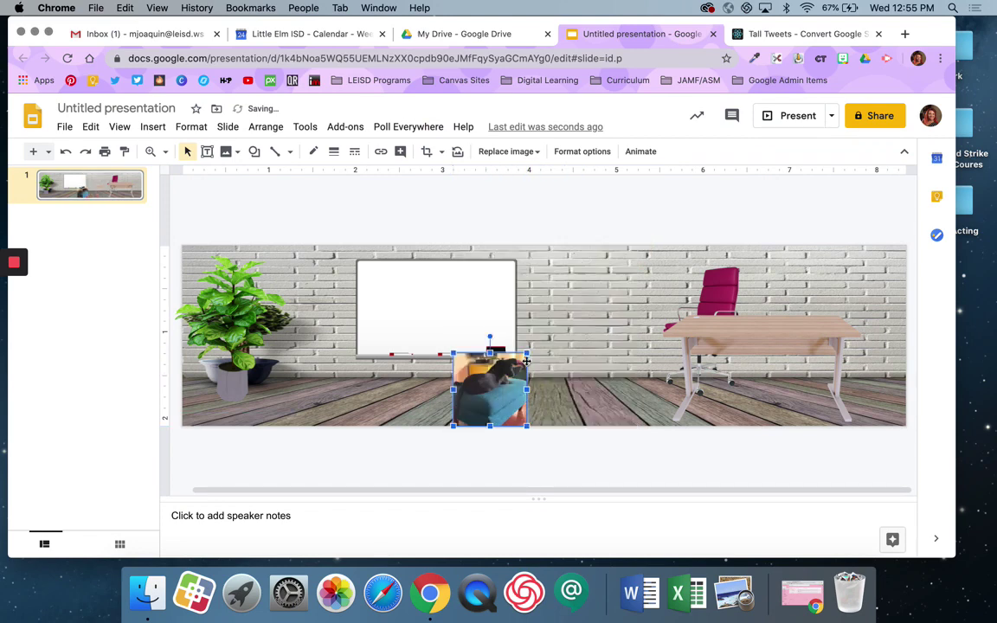
{"action": "left_click_drag", "start_coordinate": [528, 353], "coordinate": [852, 279]}
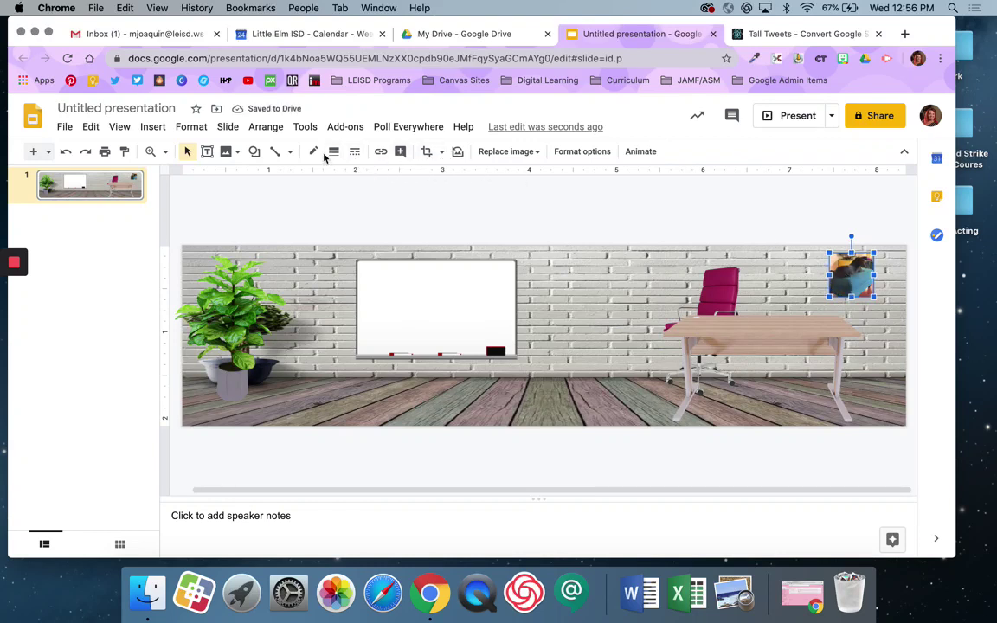
{"action": "left_click", "coordinate": [256, 160]}
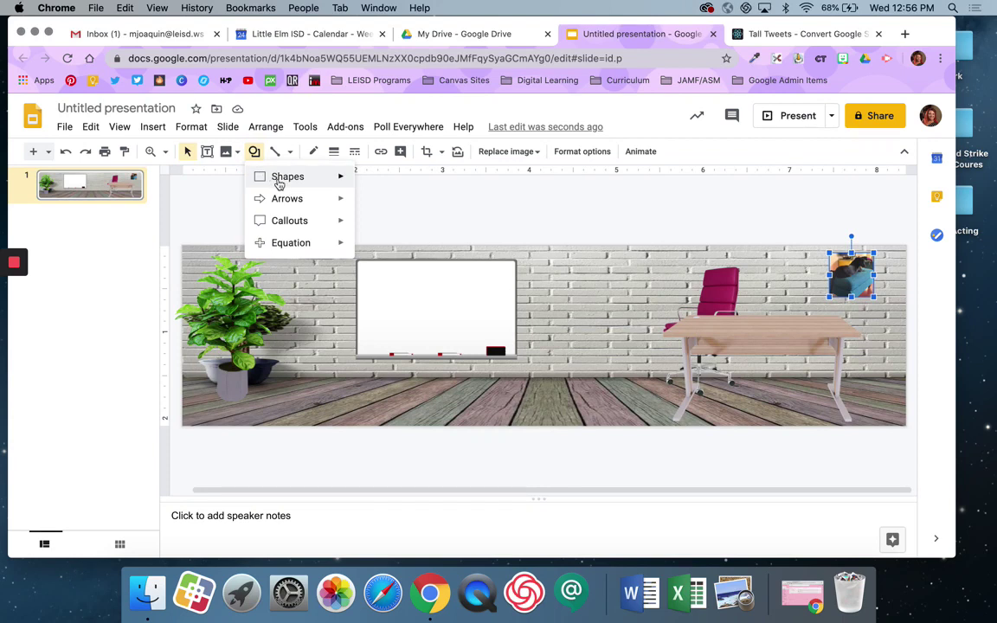
Draw a rectangle over the dog photo with transparent fill and a blue border
{"action": "mouse_move", "coordinate": [254, 177]}
{"action": "left_click", "coordinate": [367, 183]}
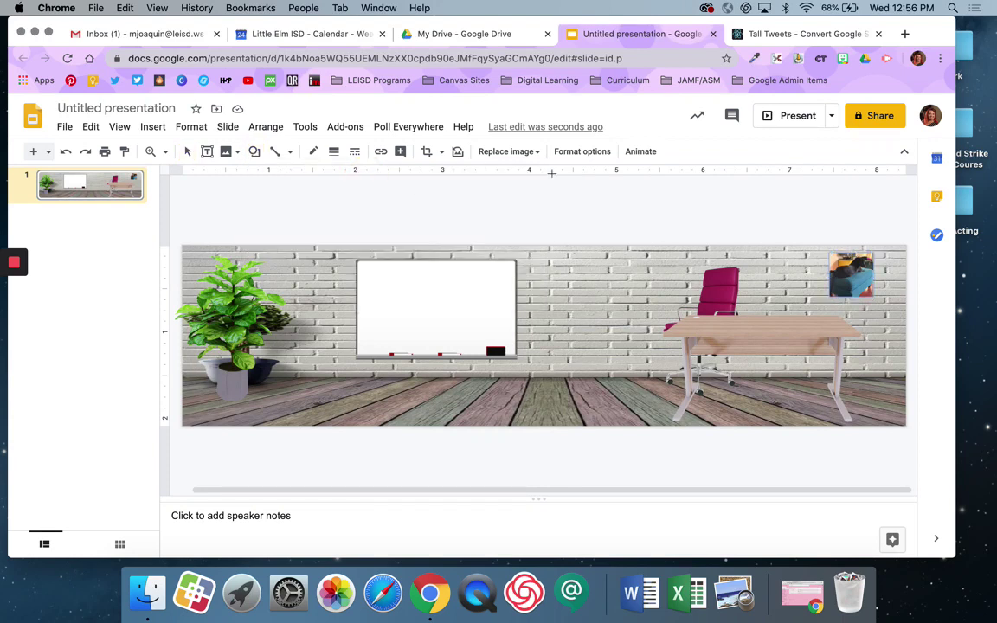
{"action": "left_click_drag", "start_coordinate": [826, 251], "coordinate": [874, 297]}
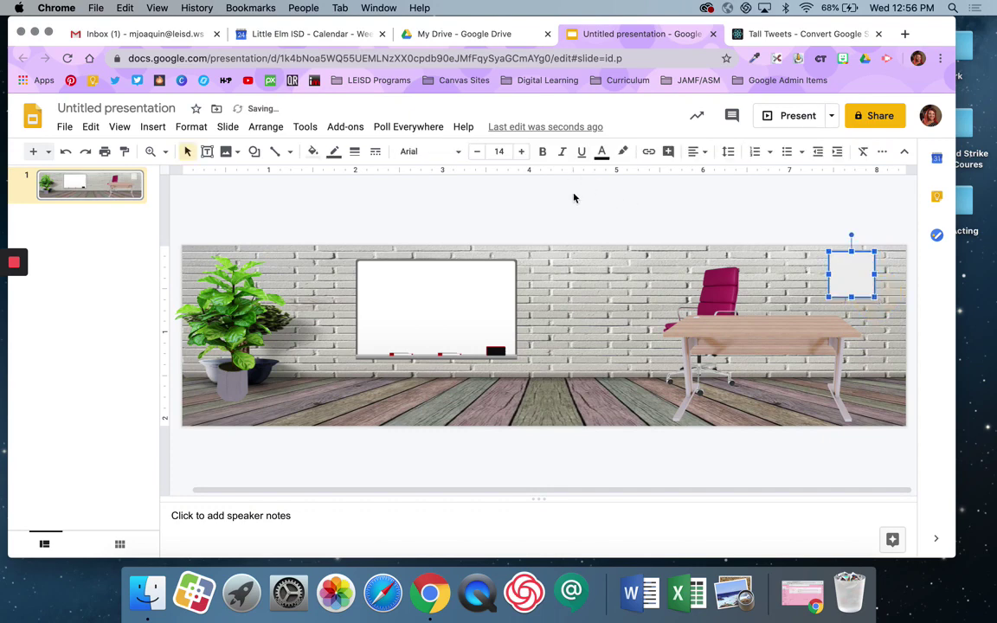
{"action": "left_click", "coordinate": [312, 152]}
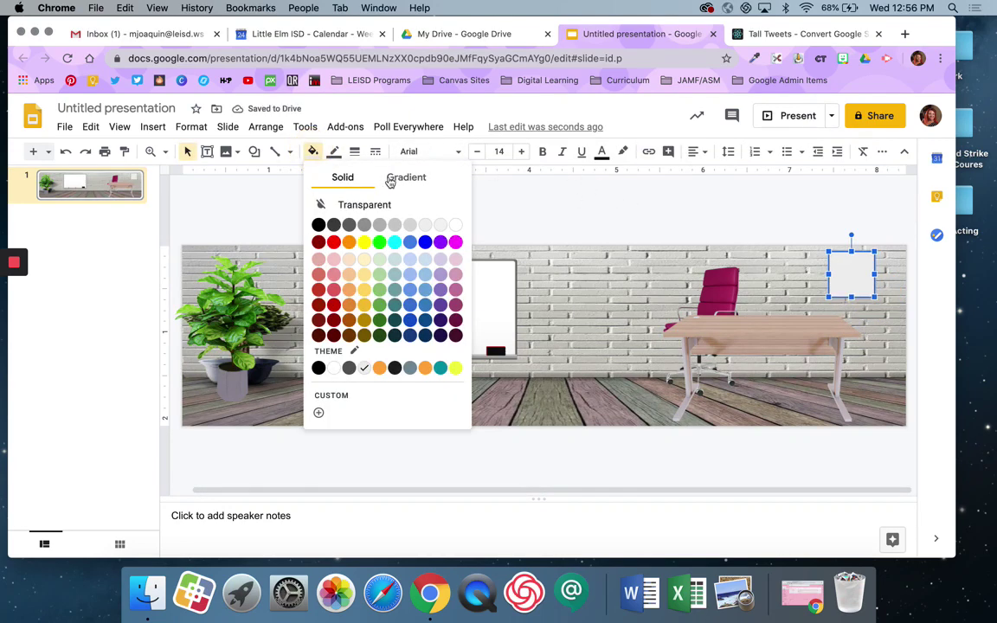
{"action": "left_click", "coordinate": [380, 204]}
{"action": "left_click", "coordinate": [333, 152]}
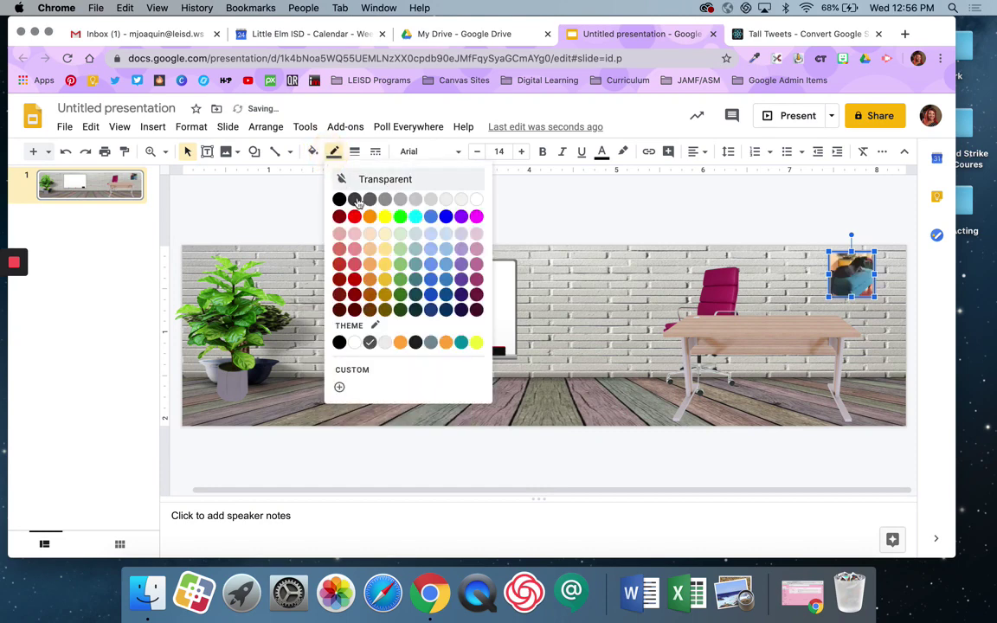
{"action": "left_click", "coordinate": [445, 215]}
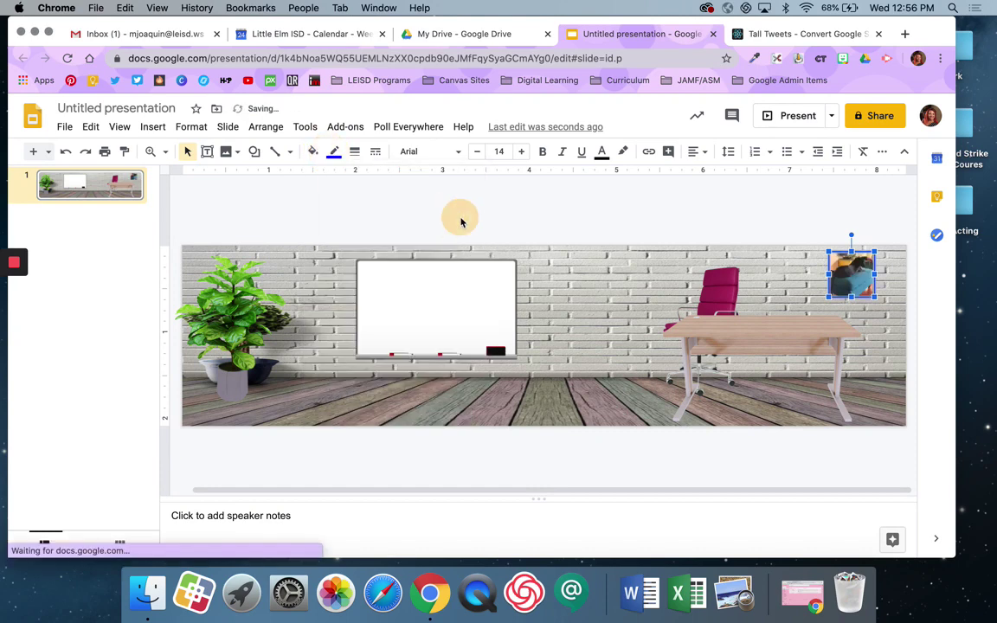
{"action": "left_click", "coordinate": [460, 223]}
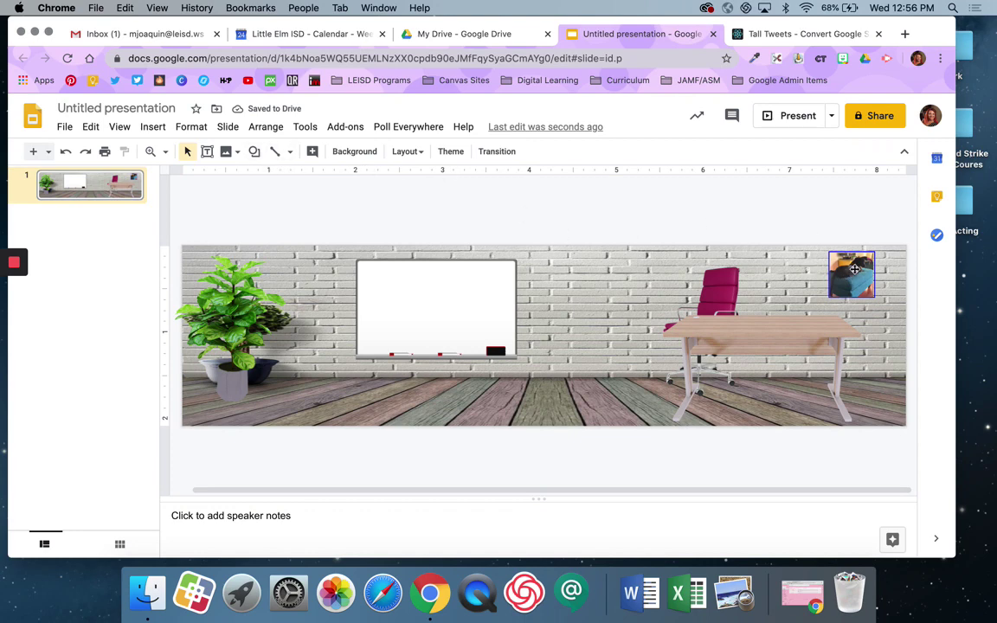
Change the frame's border to 3px weight and magenta colour
{"action": "left_click", "coordinate": [854, 269]}
{"action": "left_click", "coordinate": [355, 152]}
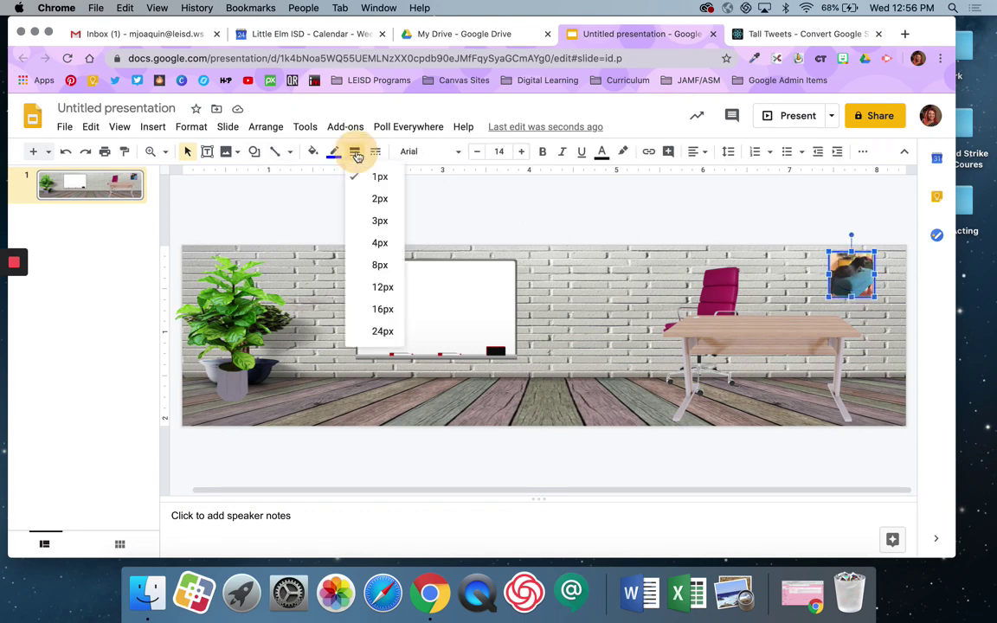
{"action": "left_click", "coordinate": [380, 222]}
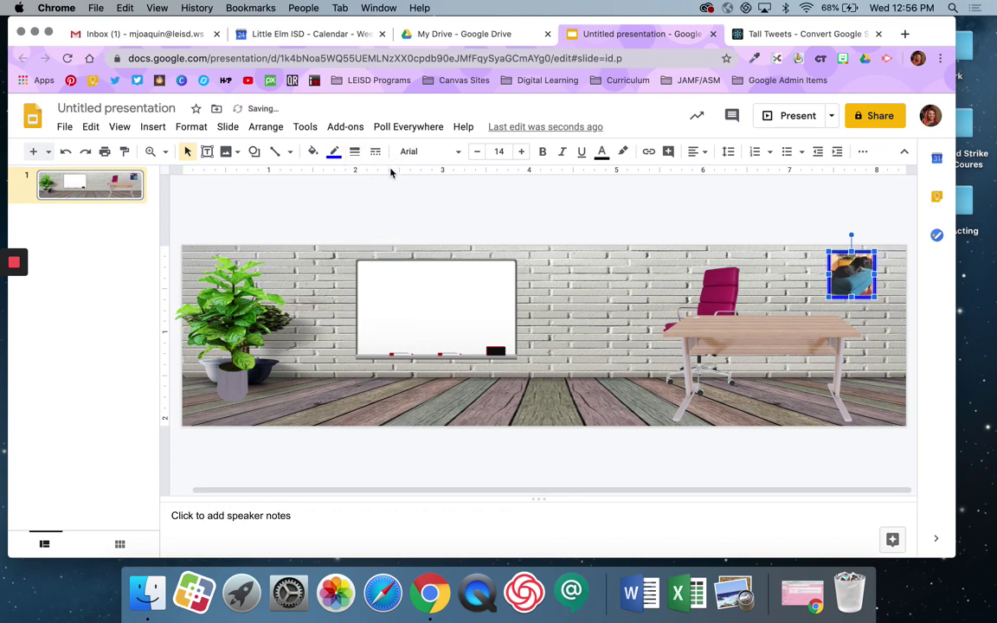
{"action": "left_click", "coordinate": [334, 151]}
{"action": "left_click", "coordinate": [418, 212]}
{"action": "left_click", "coordinate": [334, 151]}
{"action": "left_click", "coordinate": [472, 217]}
{"action": "left_click", "coordinate": [627, 221]}
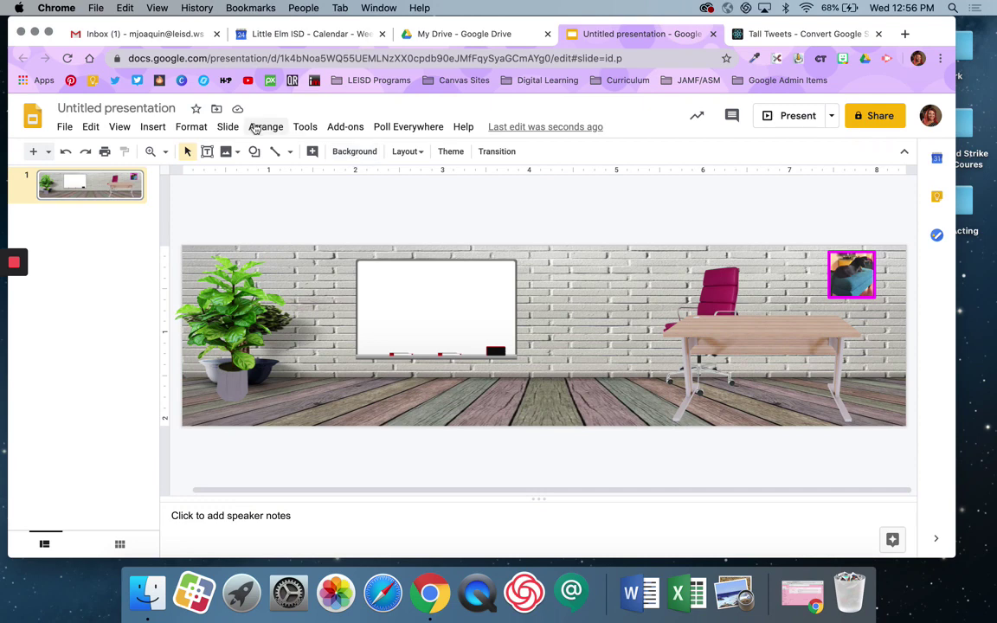
Start another image upload from the computer, then abandon it
{"action": "left_click", "coordinate": [152, 126]}
{"action": "mouse_move", "coordinate": [173, 153]}
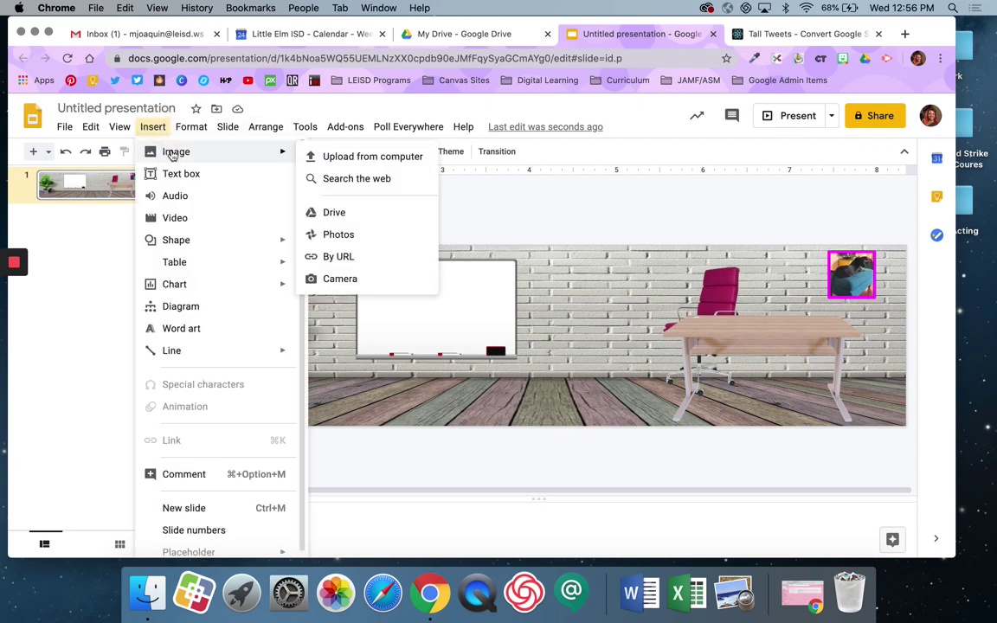
{"action": "left_click", "coordinate": [345, 159]}
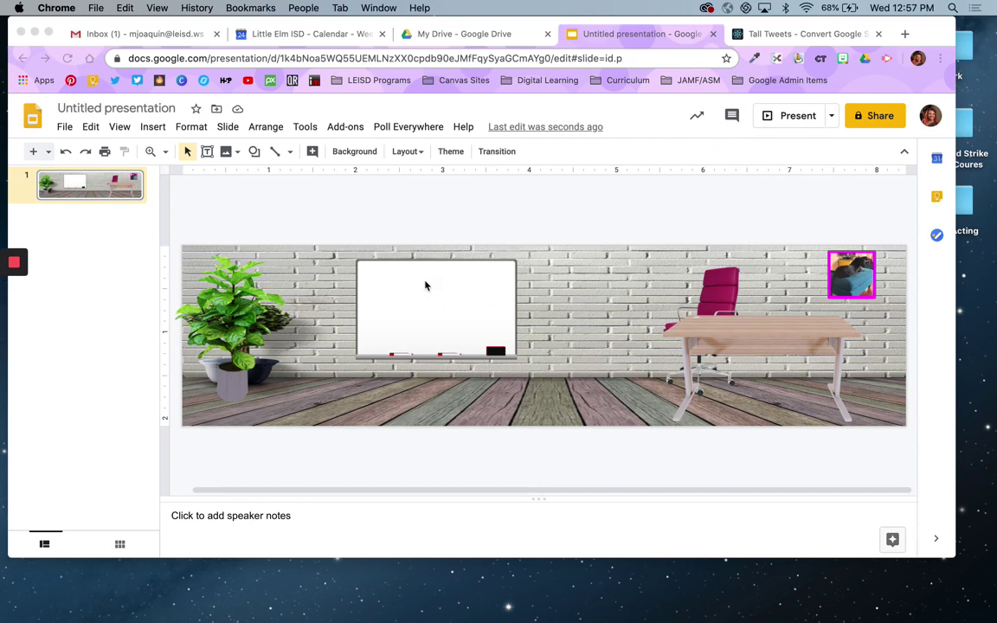
Draw a text box on the whiteboard reading 'Welcome Back!' and shift it left
{"action": "left_click", "coordinate": [207, 151]}
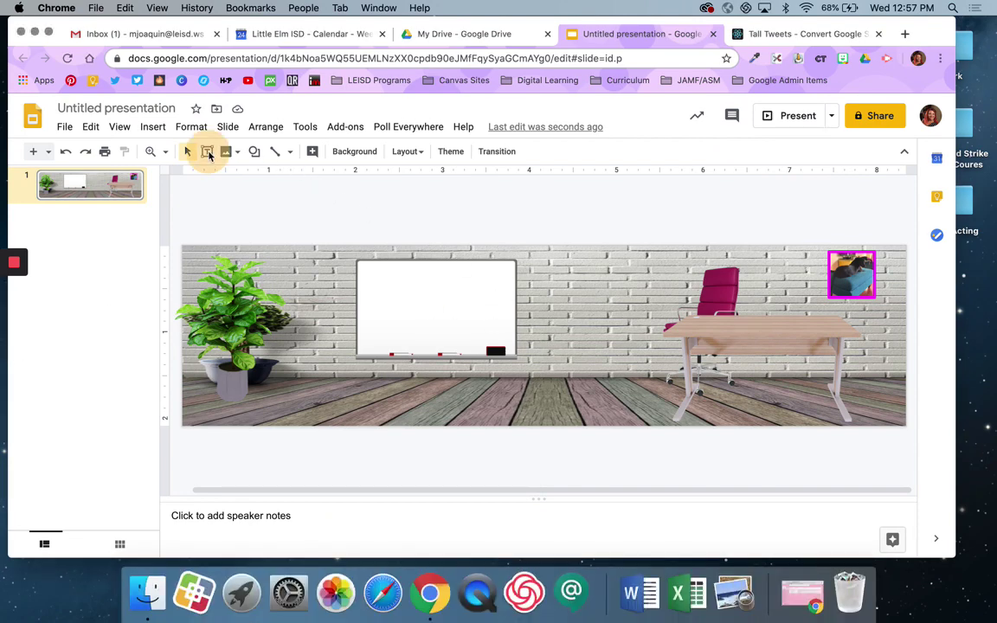
{"action": "mouse_move", "coordinate": [375, 282]}
{"action": "left_mouse_down"}
{"action": "mouse_move", "coordinate": [479, 313]}
{"action": "mouse_move", "coordinate": [411, 297]}
{"action": "mouse_move", "coordinate": [372, 274]}
{"action": "mouse_move", "coordinate": [373, 283]}
{"action": "left_mouse_up"}
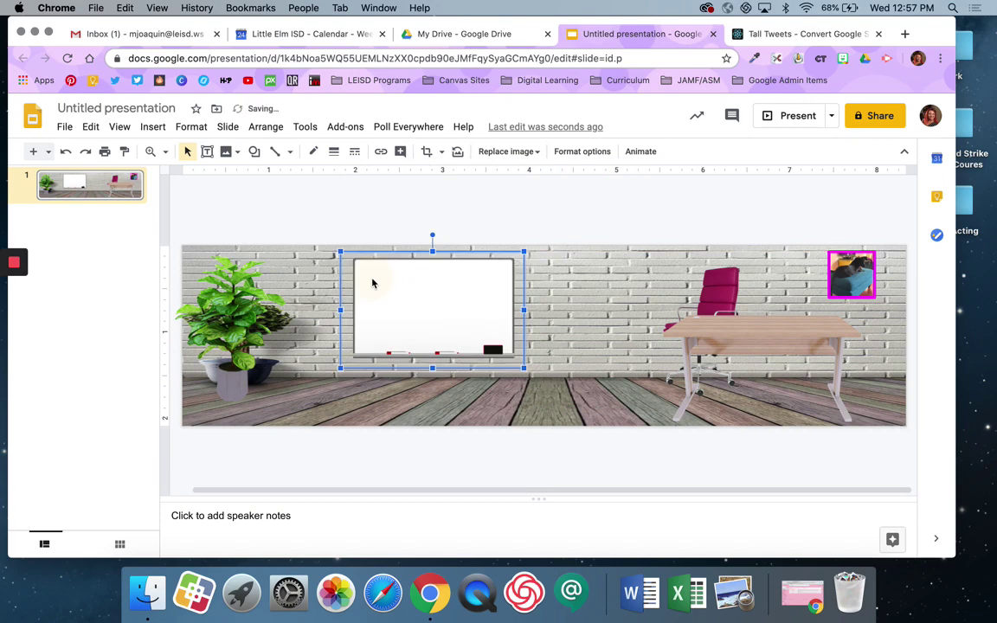
{"action": "left_click", "coordinate": [207, 153]}
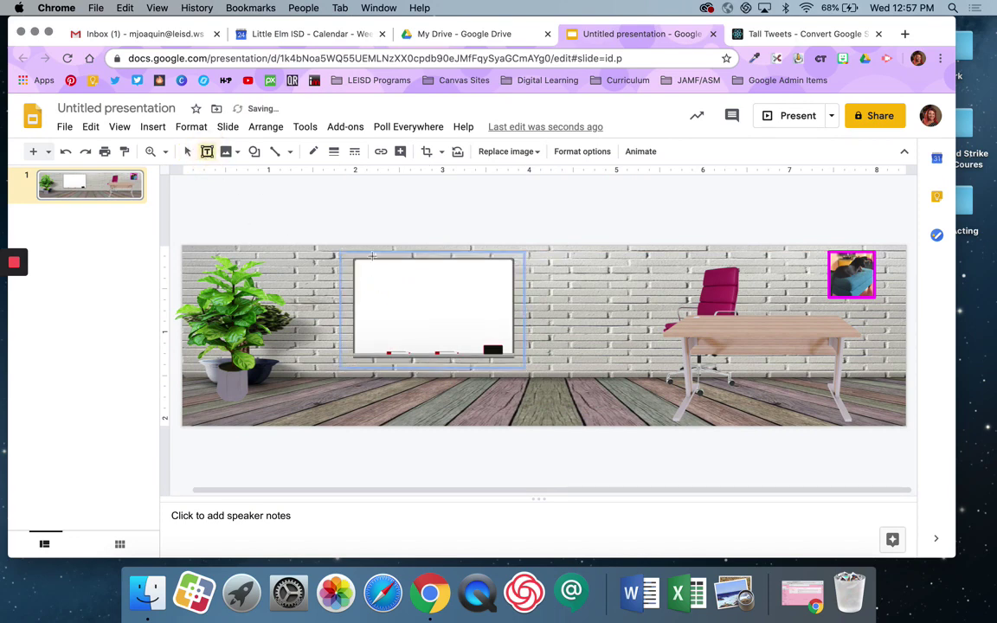
{"action": "left_click_drag", "start_coordinate": [379, 281], "coordinate": [505, 322]}
{"action": "type", "text": "Welcome Back!"}
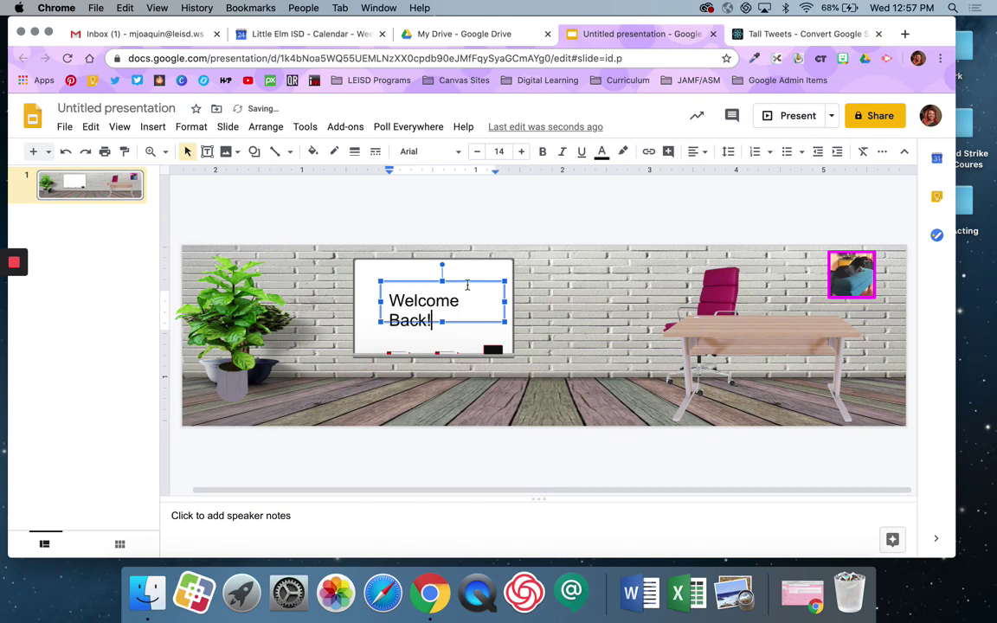
{"action": "mouse_move", "coordinate": [450, 274]}
{"action": "left_mouse_down"}
{"action": "mouse_move", "coordinate": [431, 277]}
{"action": "mouse_move", "coordinate": [432, 268]}
{"action": "left_mouse_up"}
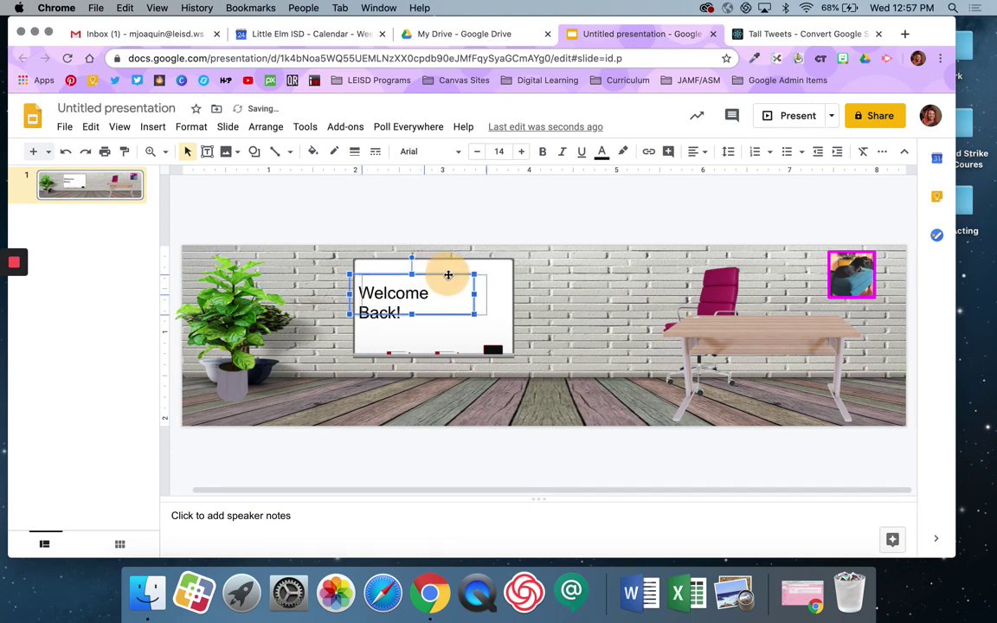
{"action": "triple_click", "coordinate": [421, 299]}
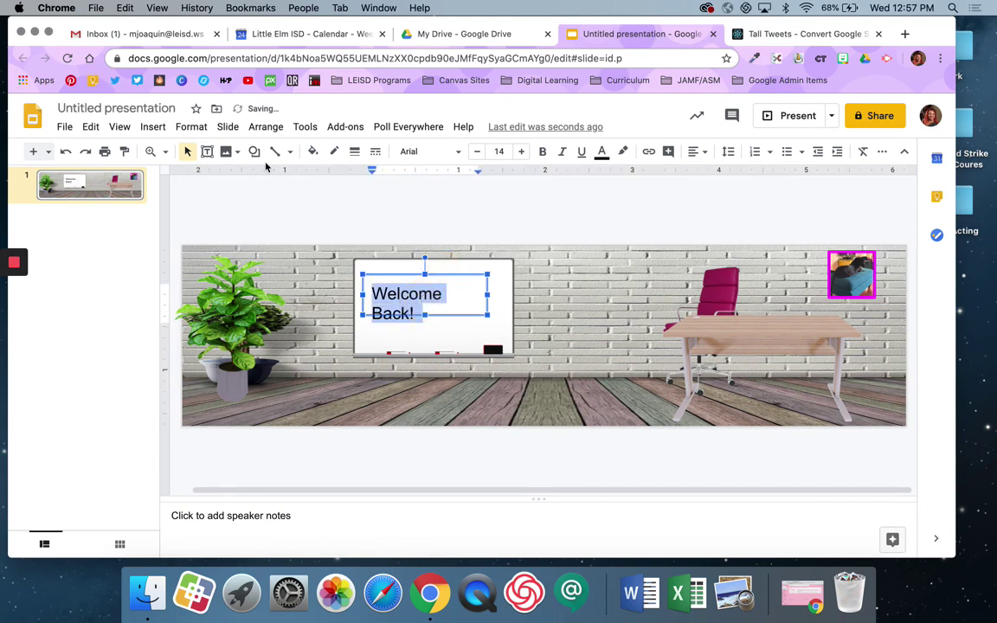
Format 'Welcome Back!' in Architects Daughter, centred, size 16, magenta
{"action": "left_click", "coordinate": [433, 152]}
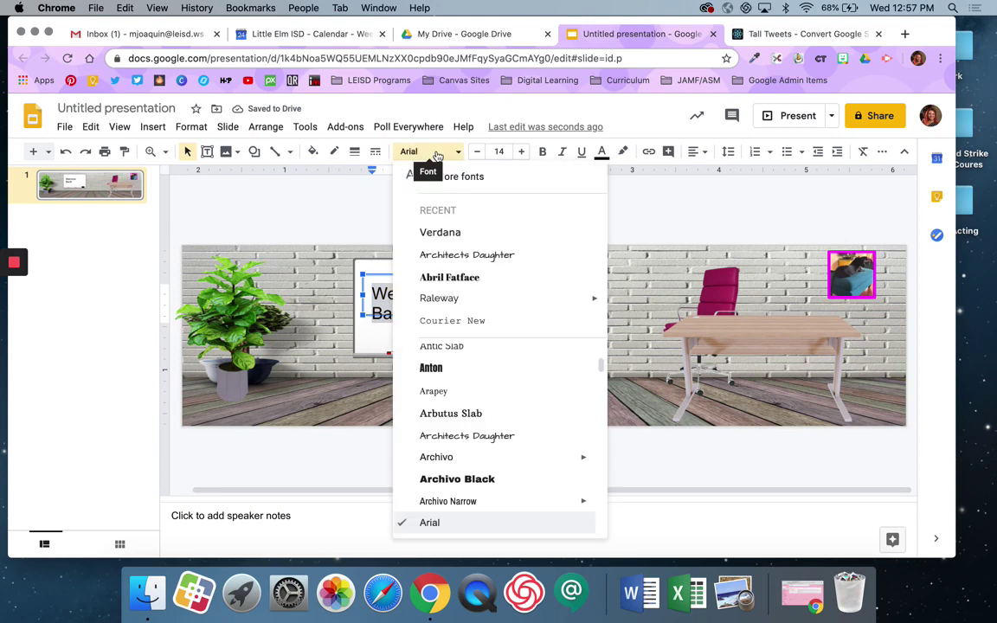
{"action": "left_click", "coordinate": [475, 256]}
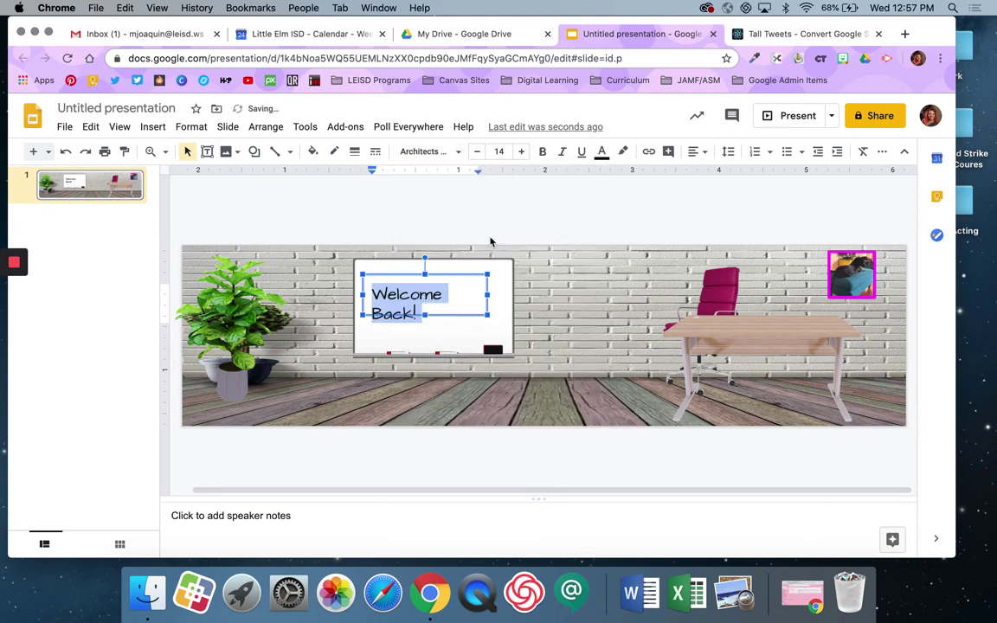
{"action": "left_click", "coordinate": [698, 152]}
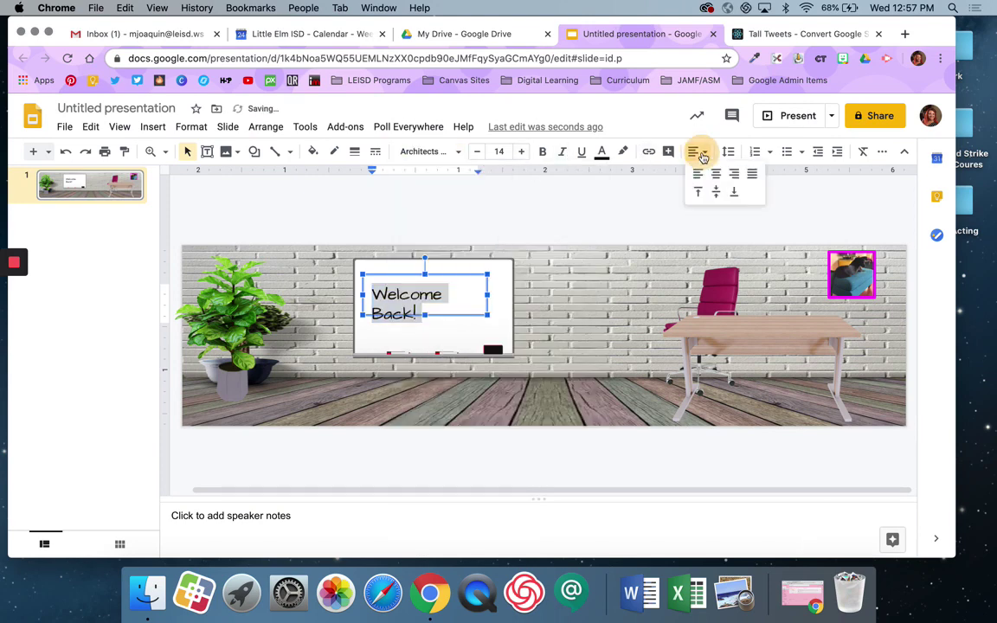
{"action": "left_click", "coordinate": [717, 174]}
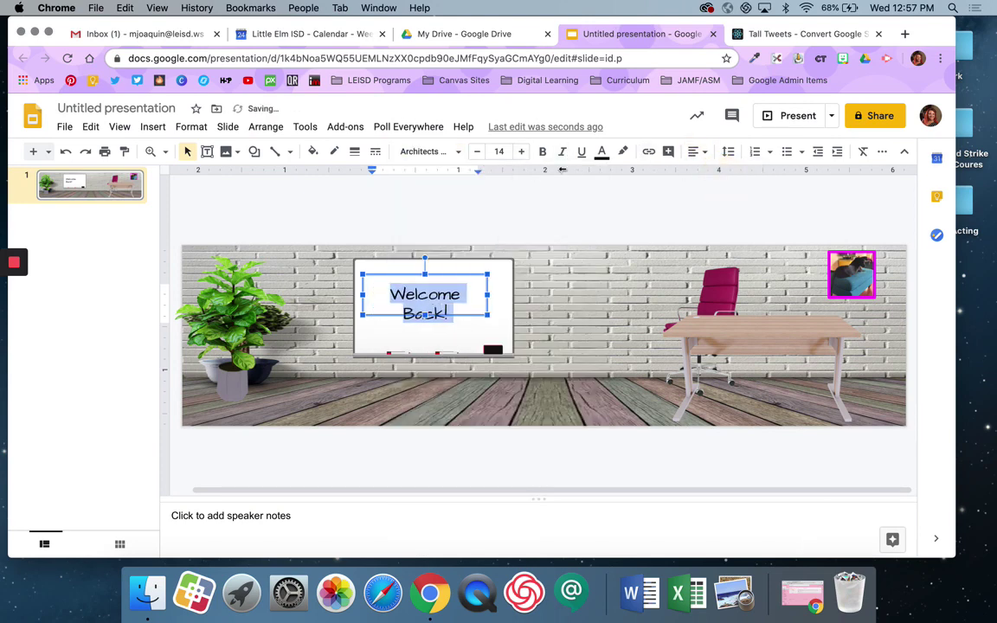
{"action": "left_click", "coordinate": [521, 152]}
{"action": "left_click", "coordinate": [521, 152]}
{"action": "left_click", "coordinate": [602, 152]}
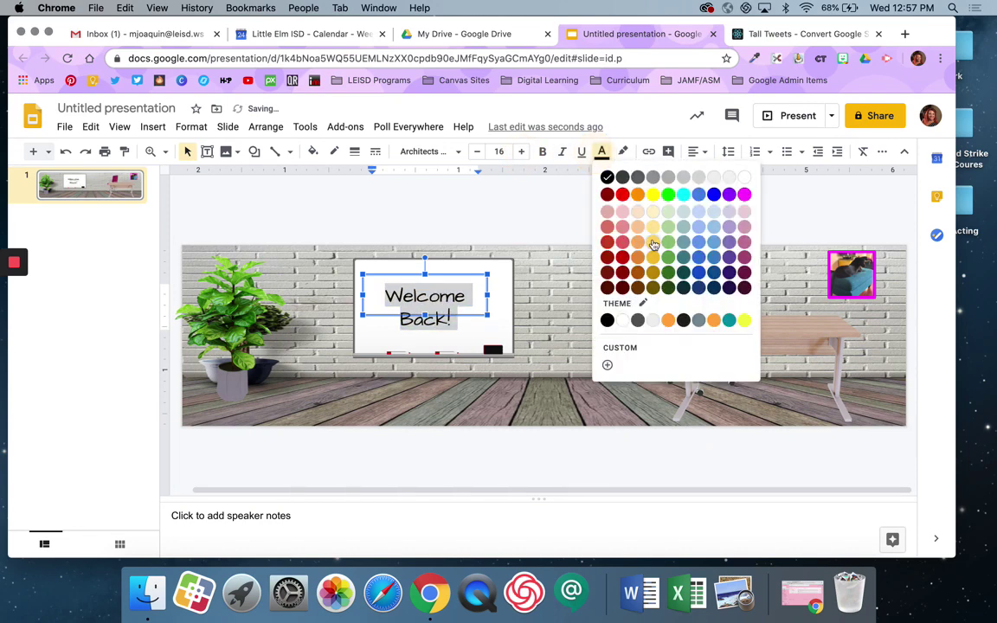
{"action": "left_click", "coordinate": [745, 193]}
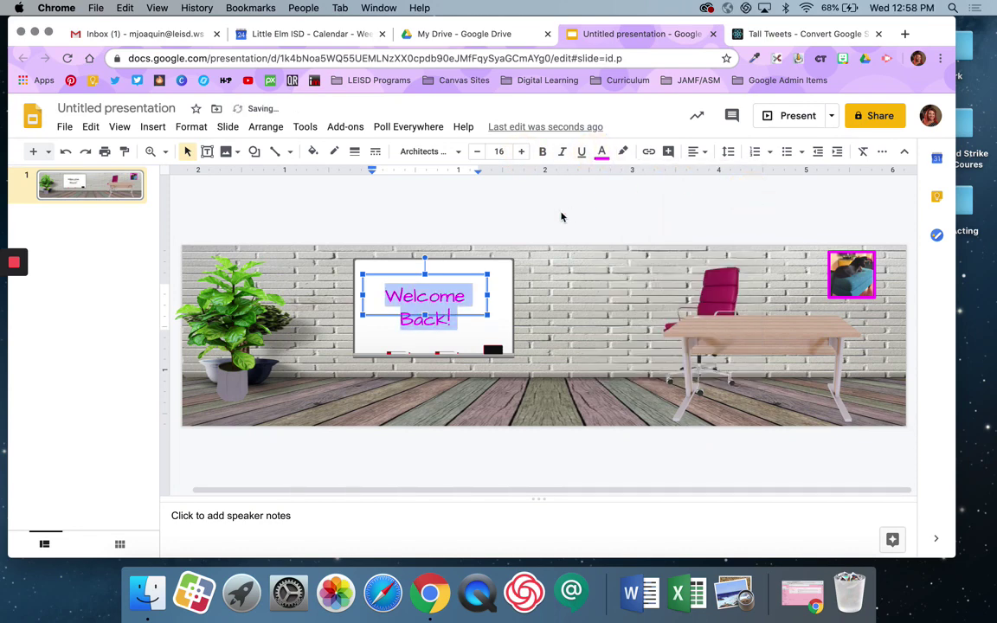
{"action": "left_click", "coordinate": [560, 218]}
Nudge the Welcome Back! text box slightly up and right
{"action": "left_click", "coordinate": [444, 289]}
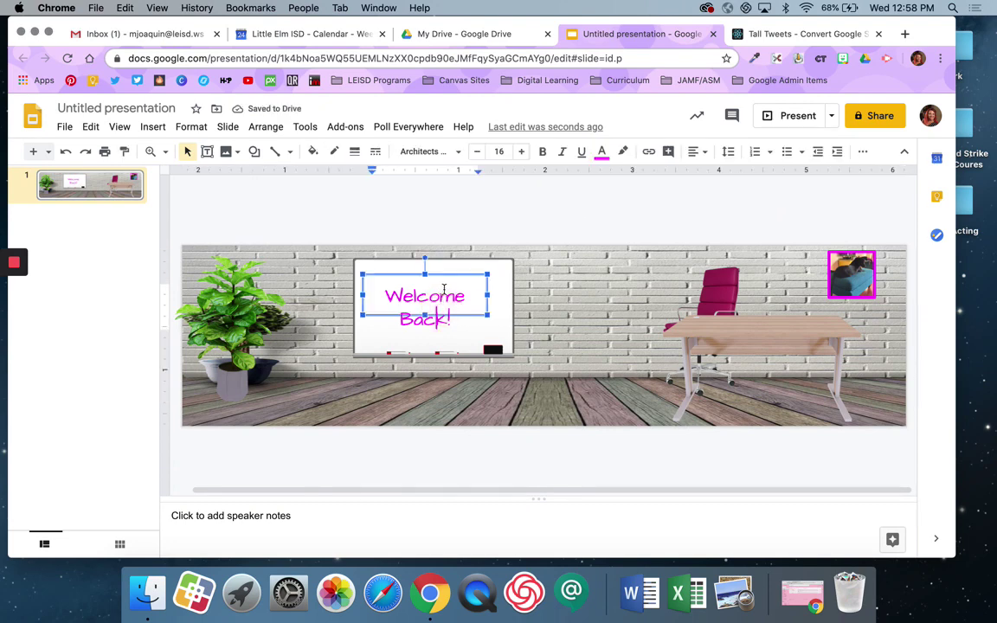
{"action": "left_click_drag", "start_coordinate": [451, 273], "coordinate": [460, 269]}
{"action": "left_click", "coordinate": [516, 215]}
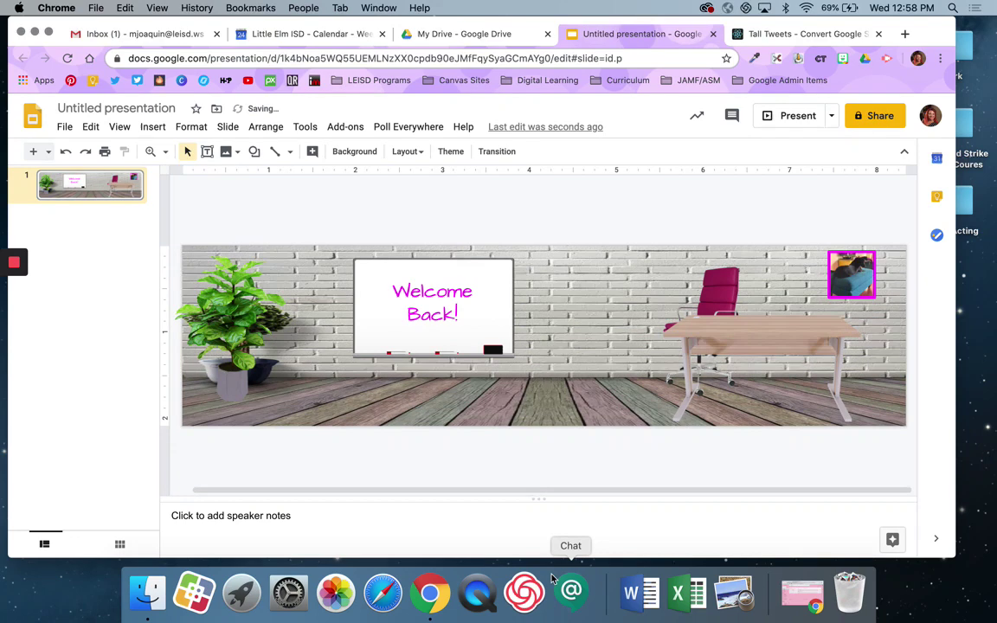
{"action": "mouse_move", "coordinate": [7, 275]}
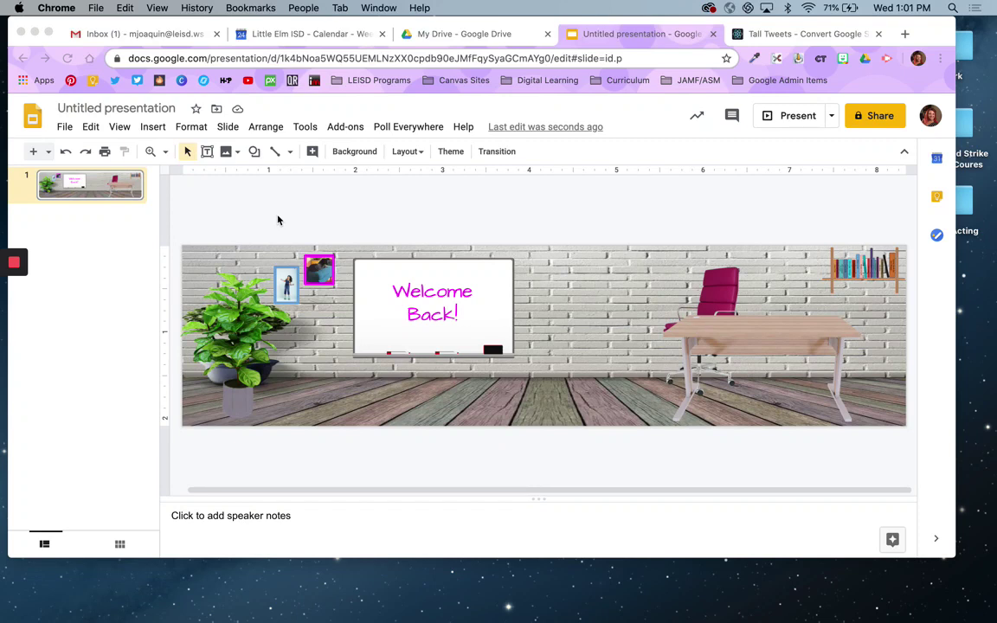
Open the Bitmoji extension's sticker panel and pick the megaphone sticker from recents
{"action": "left_click", "coordinate": [844, 60]}
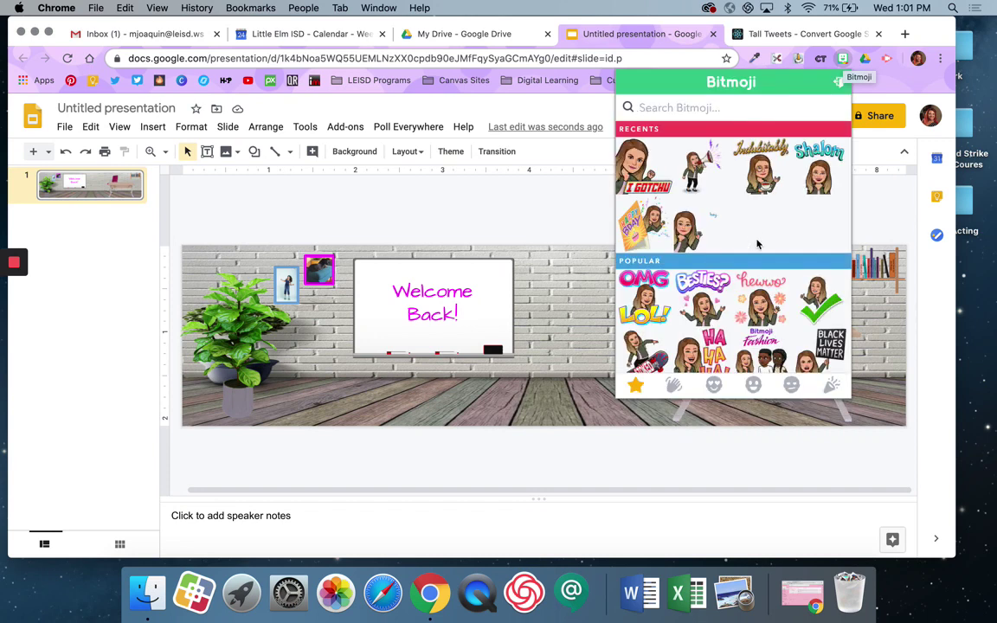
{"action": "left_click", "coordinate": [702, 164]}
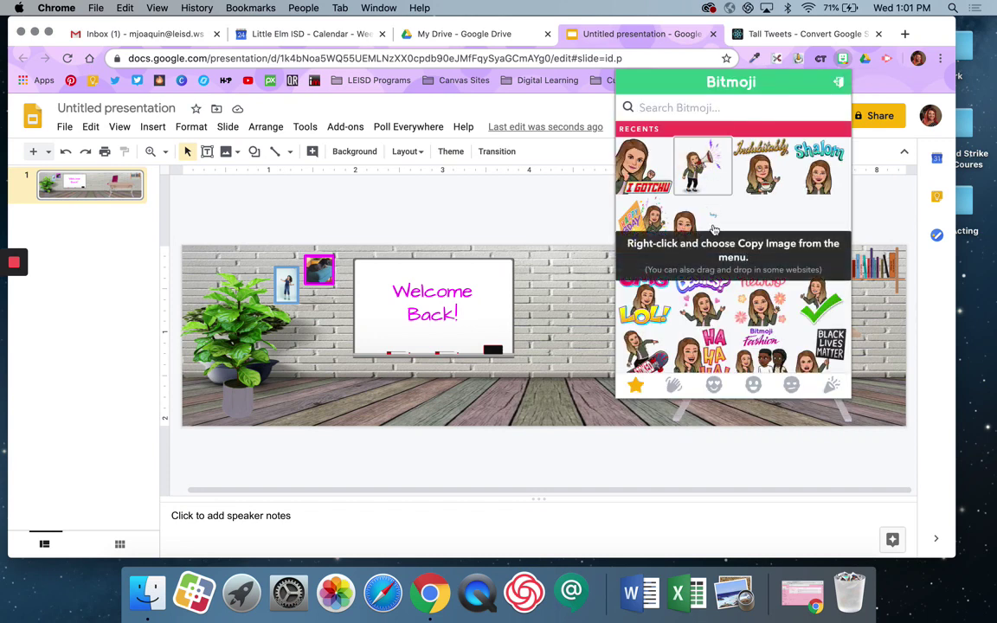
Save the megaphone sticker to Downloads as bullhorn.png
{"action": "right_click", "coordinate": [696, 177]}
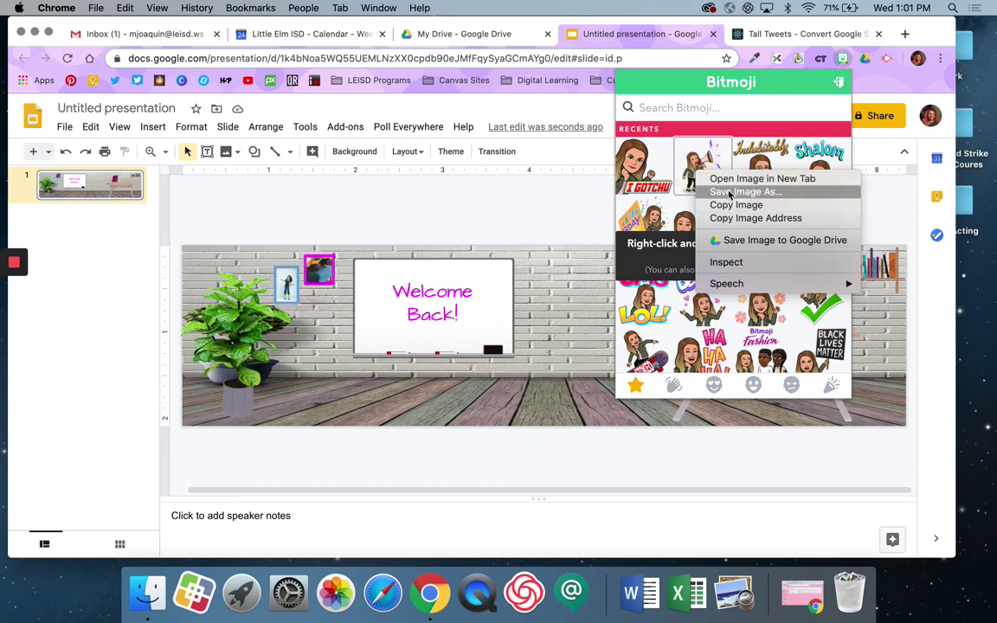
{"action": "left_click", "coordinate": [727, 205]}
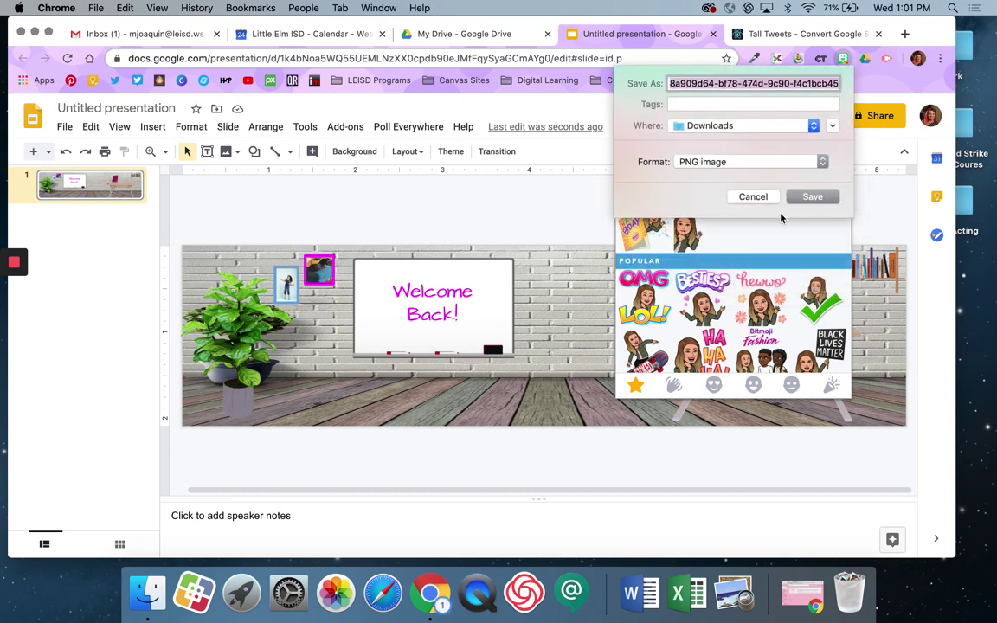
{"action": "type", "text": "bullhorn"}
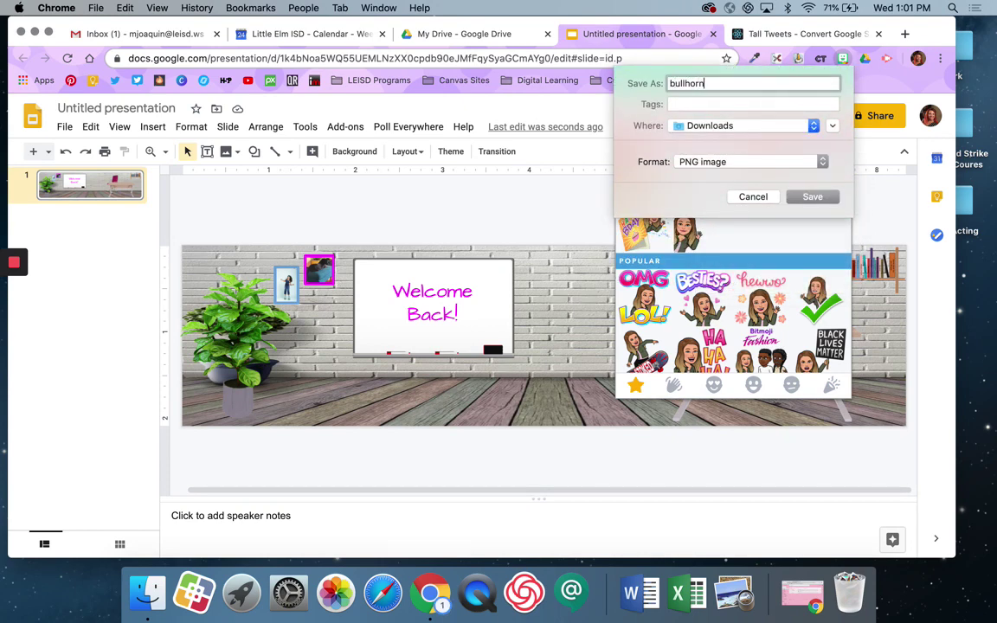
{"action": "key", "text": "Return"}
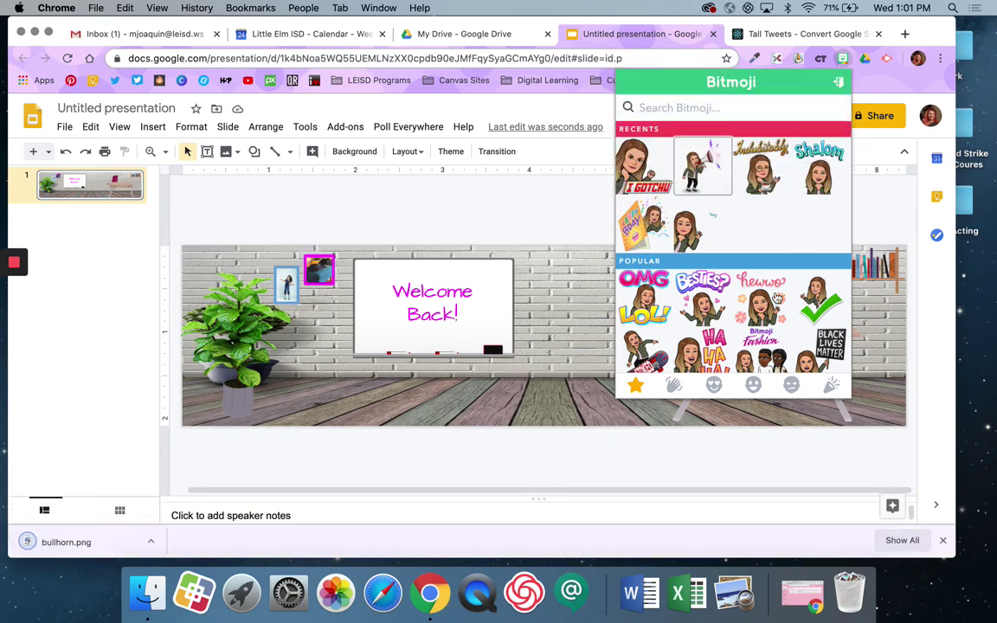
{"action": "scroll", "coordinate": [777, 311], "scroll_direction": "down", "scroll_amount": 2}
{"action": "scroll", "coordinate": [744, 260], "scroll_direction": "up", "scroll_amount": 2}
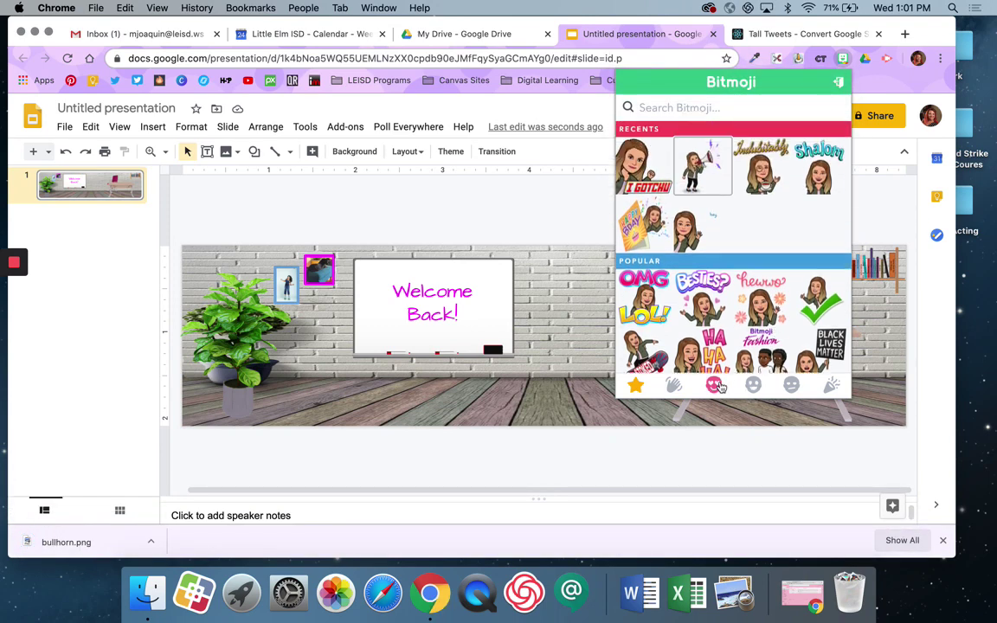
Search Bitmoji stickers for 'exercise', then 'run', then 'walk'
{"action": "left_click", "coordinate": [721, 107]}
{"action": "type", "text": "ex"}
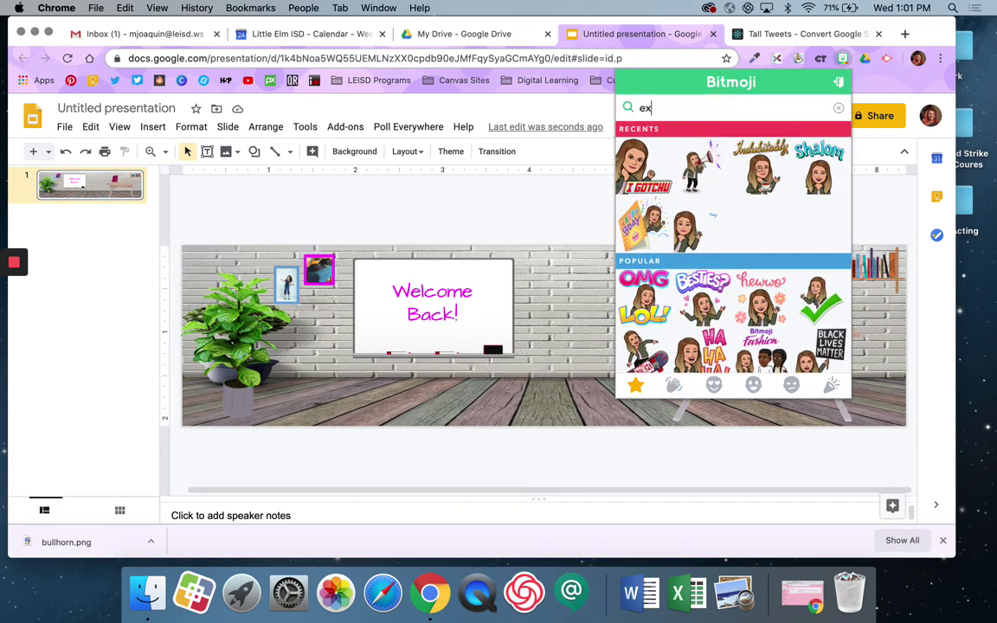
{"action": "type", "text": "ercise"}
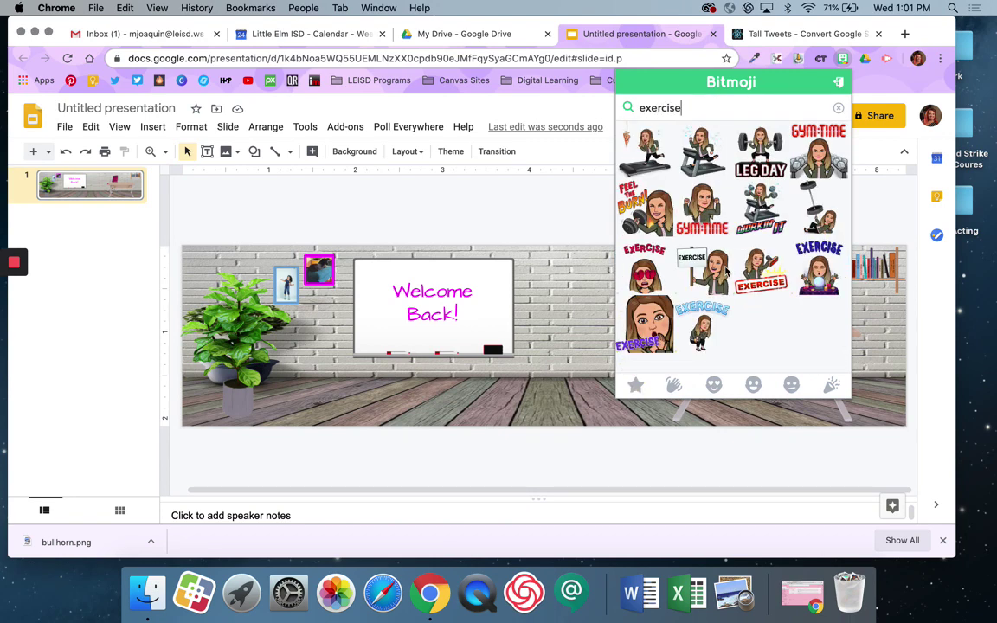
{"action": "double_click", "coordinate": [668, 105]}
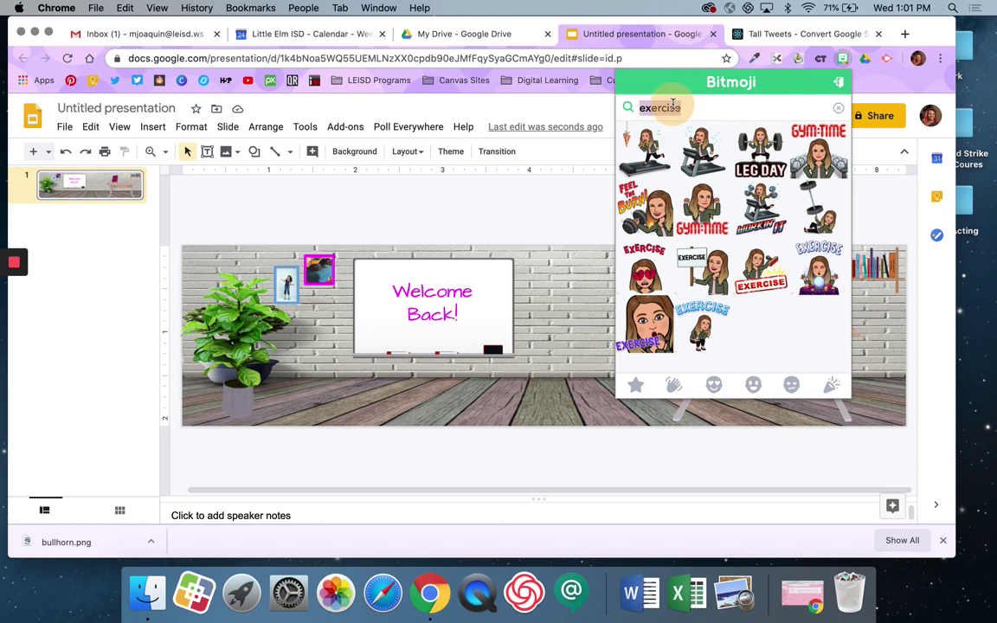
{"action": "type", "text": "run"}
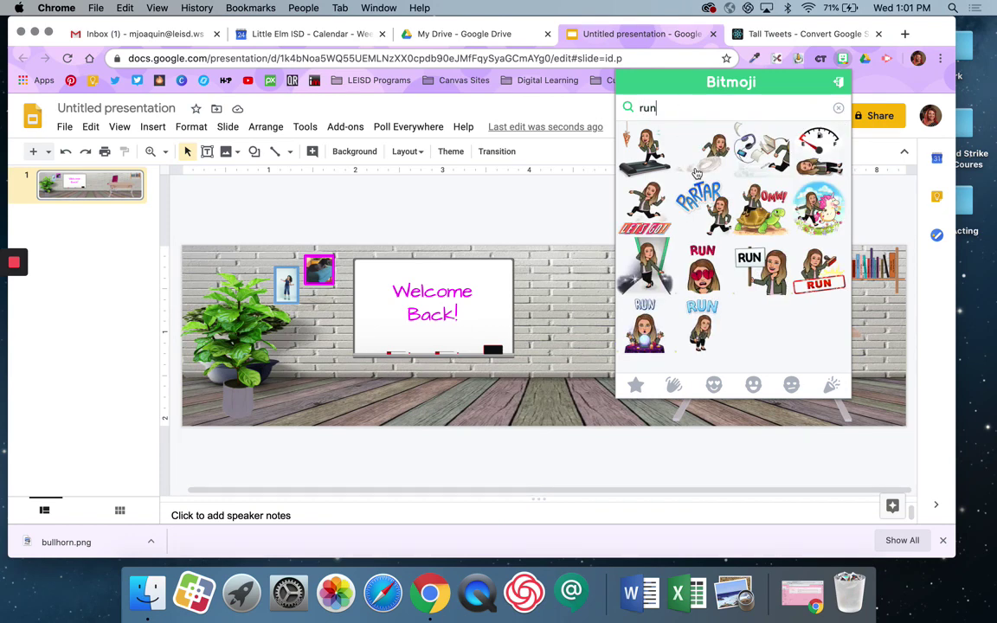
{"action": "double_click", "coordinate": [666, 106]}
{"action": "type", "text": "walk"}
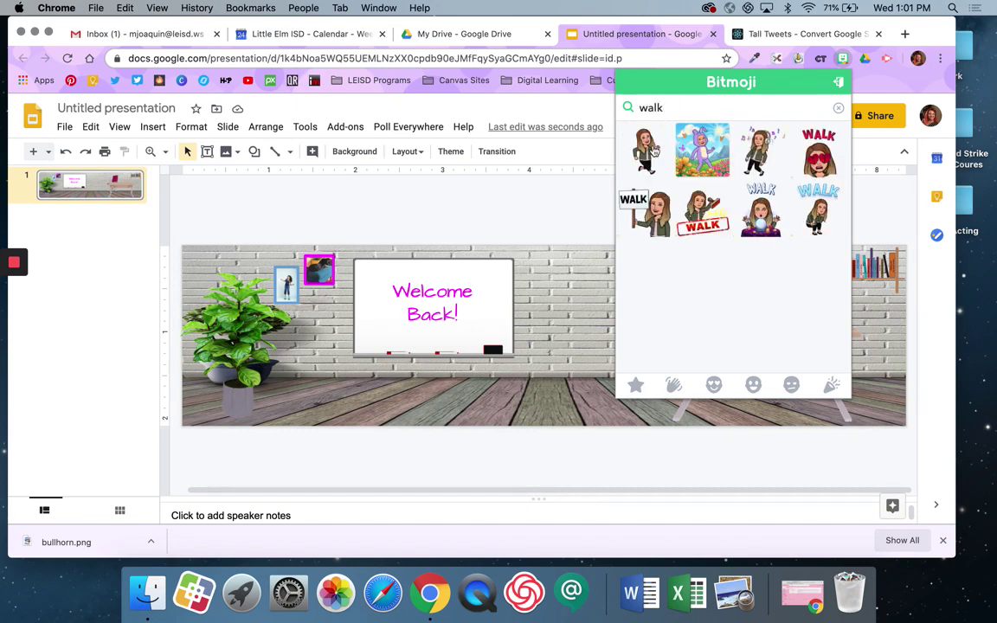
{"action": "right_click", "coordinate": [655, 149]}
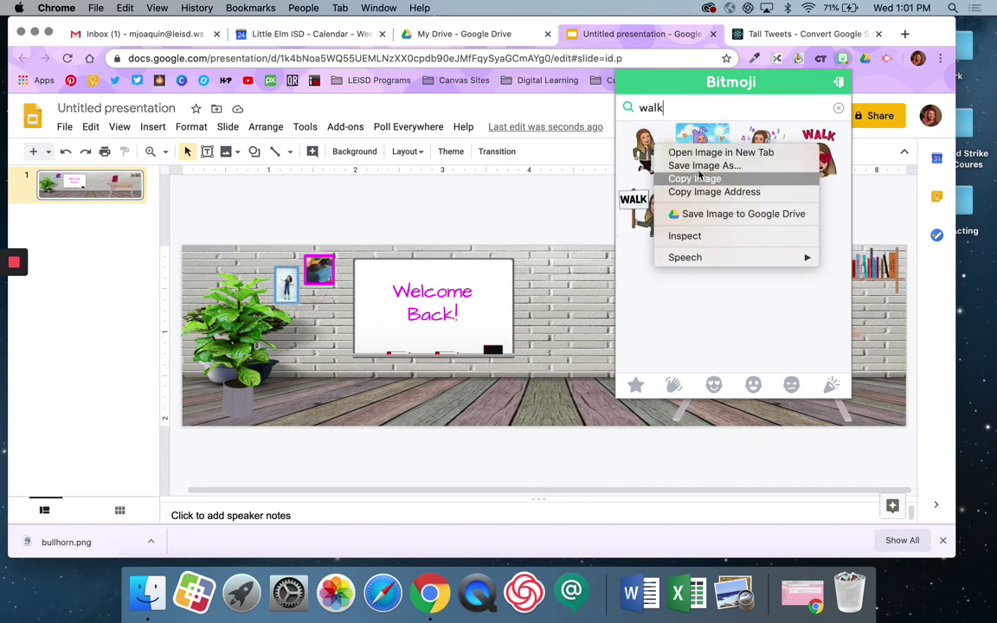
Save the first and third walking stickers as walk.png and music.png
{"action": "left_click", "coordinate": [702, 166]}
{"action": "type", "text": "walk"}
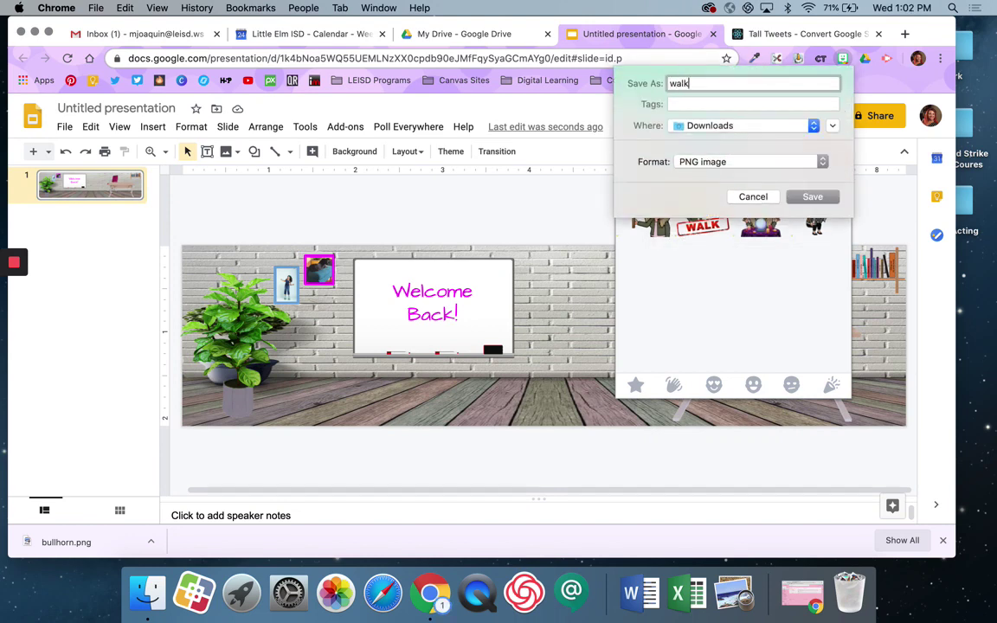
{"action": "key", "text": "Return"}
{"action": "right_click", "coordinate": [762, 151]}
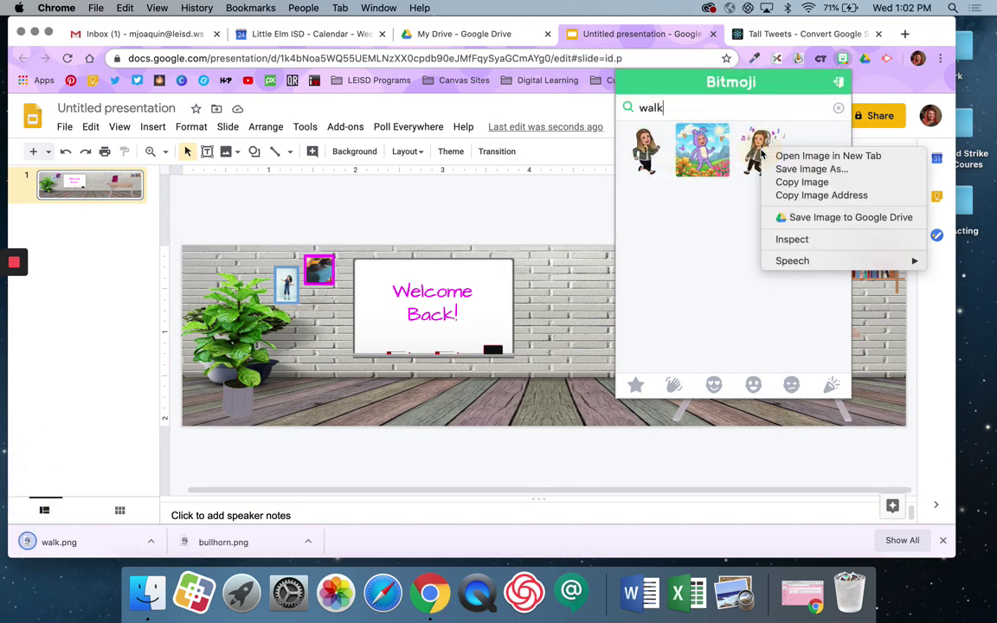
{"action": "left_click", "coordinate": [784, 170]}
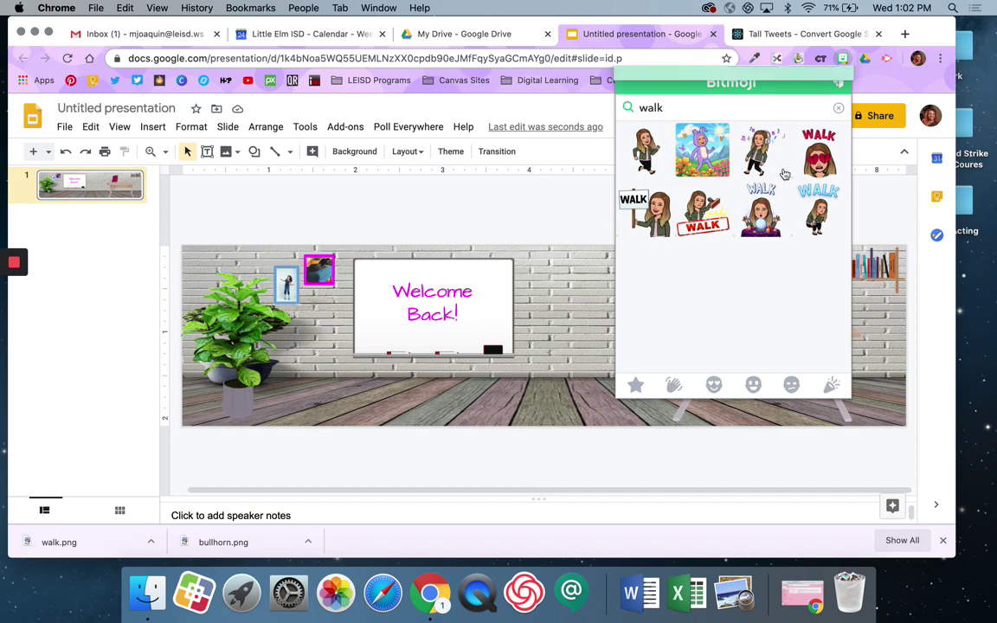
{"action": "type", "text": "music"}
{"action": "key", "text": "Return"}
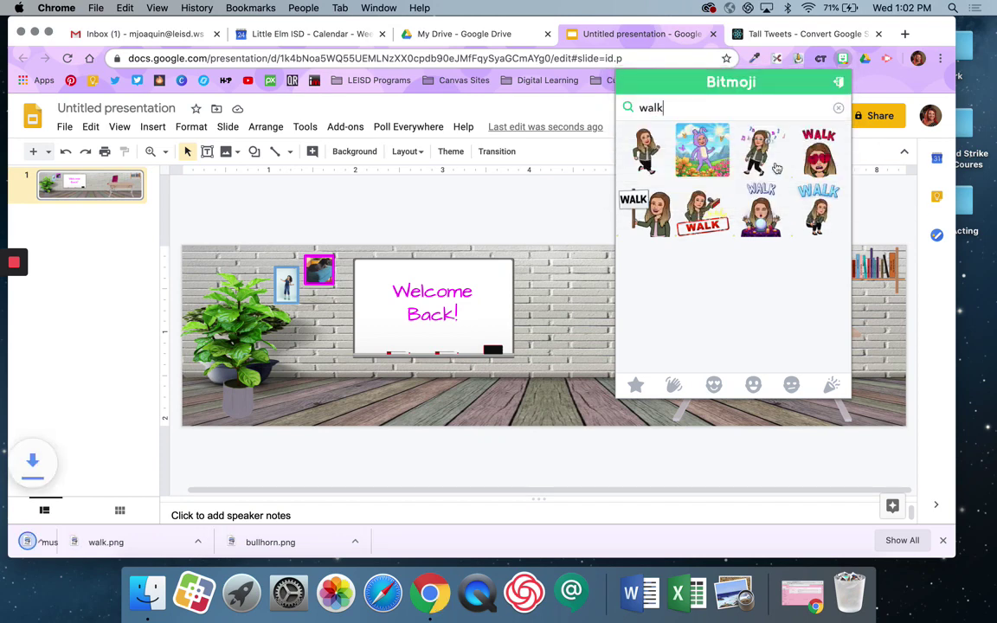
Clear the sticker search, briefly trying 'flip', and close the Bitmoji panel
{"action": "double_click", "coordinate": [686, 106]}
{"action": "key", "text": "BackSpace"}
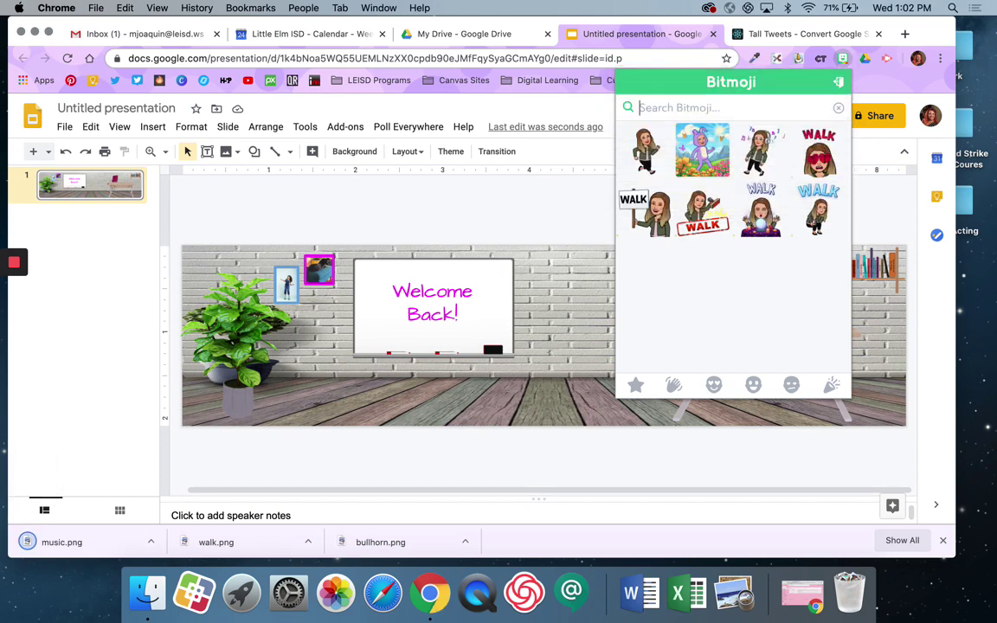
{"action": "type", "text": "flip"}
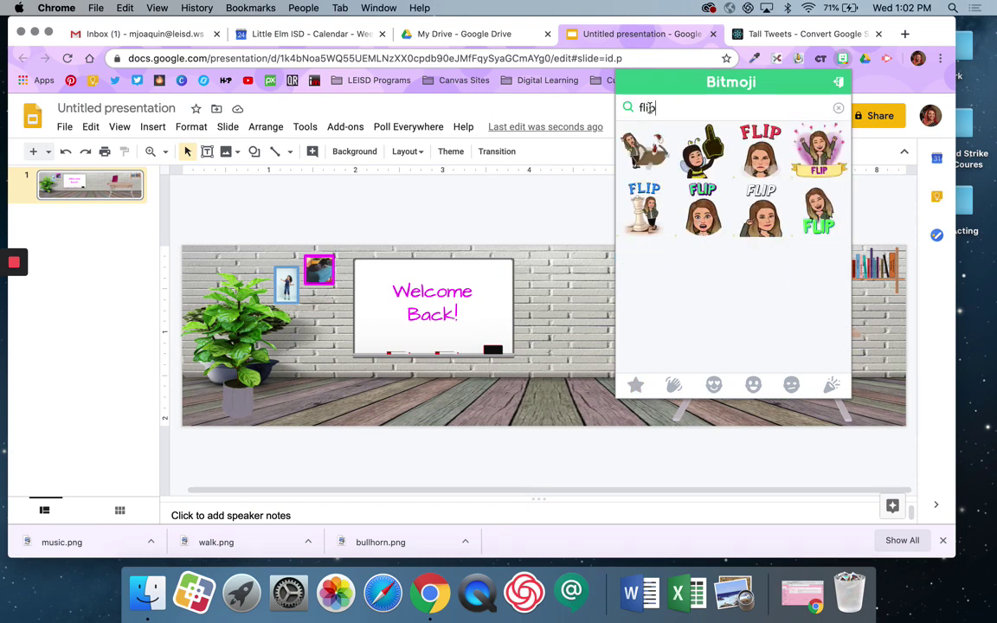
{"action": "key", "text": "BackSpace"}
{"action": "key", "text": "BackSpace"}
{"action": "key", "text": "BackSpace"}
{"action": "key", "text": "BackSpace"}
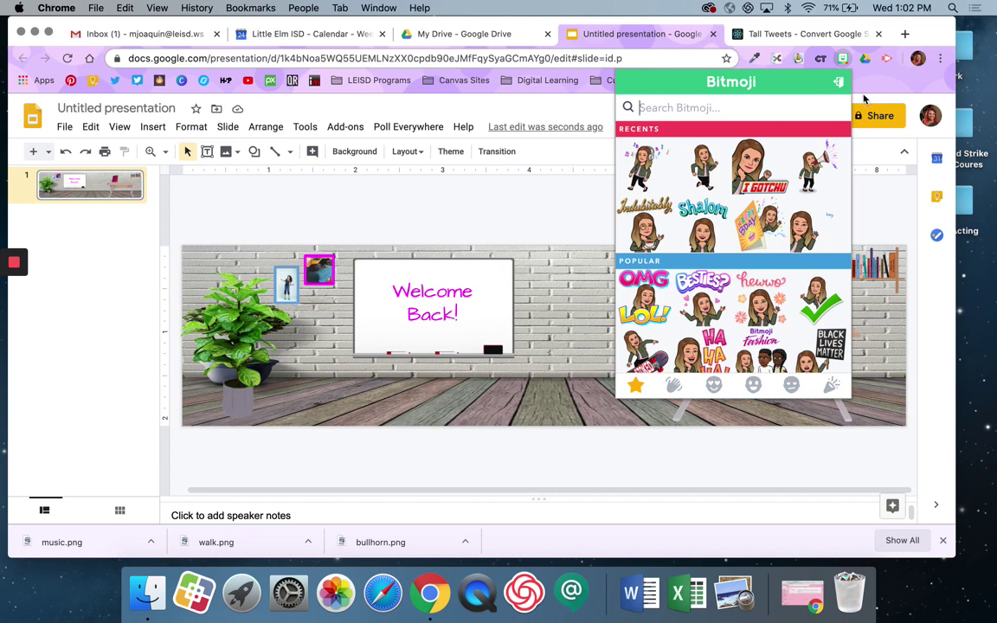
{"action": "left_click", "coordinate": [763, 417]}
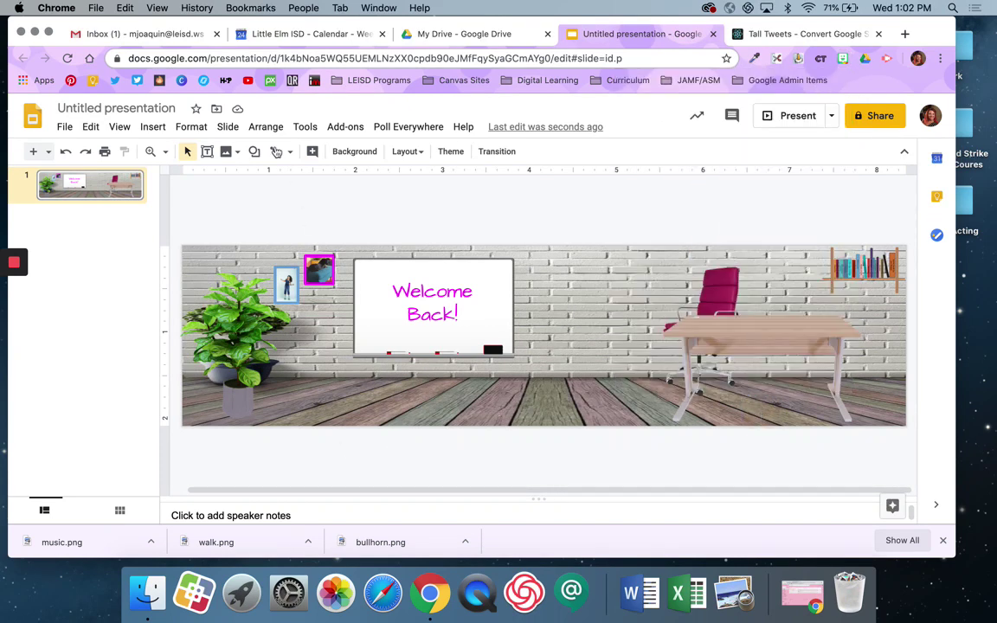
Insert bullhorn.png from the Downloads folder onto the classroom slide as an uploaded image
{"action": "left_click", "coordinate": [152, 126]}
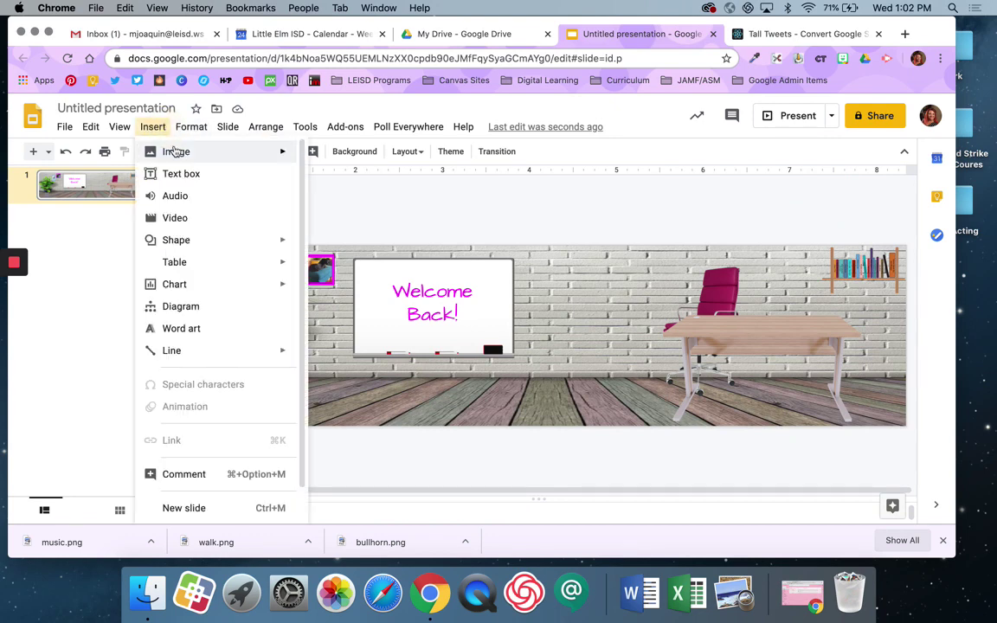
{"action": "left_click", "coordinate": [228, 126]}
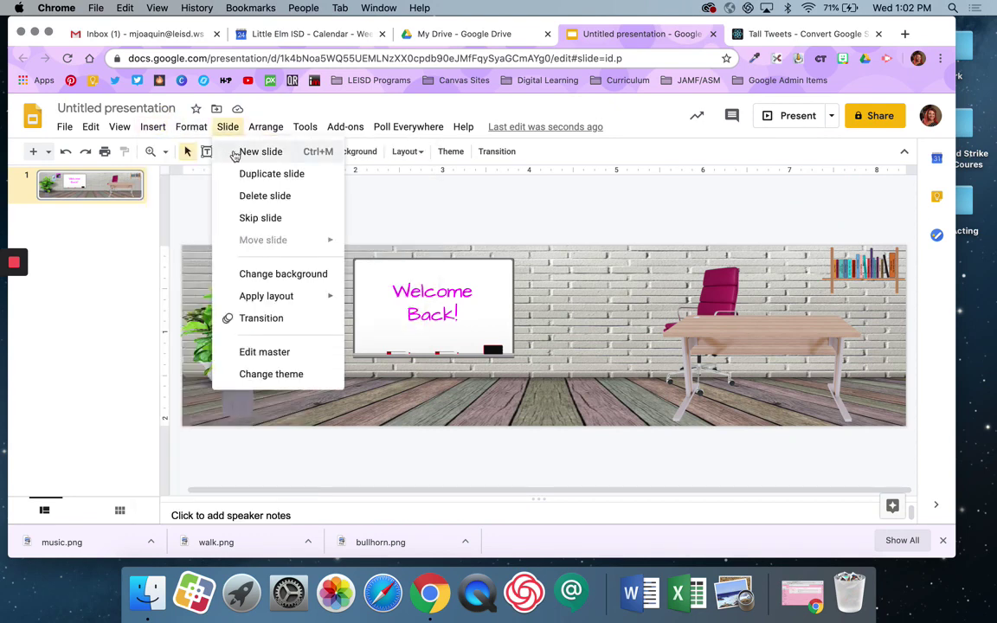
{"action": "mouse_move", "coordinate": [152, 126]}
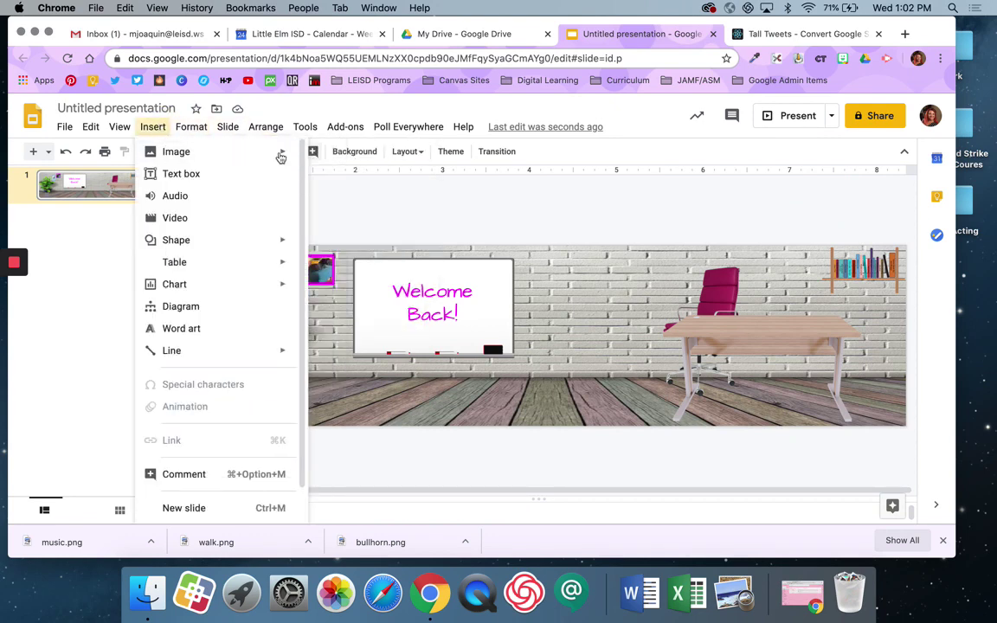
{"action": "mouse_move", "coordinate": [281, 156]}
{"action": "left_click", "coordinate": [342, 156]}
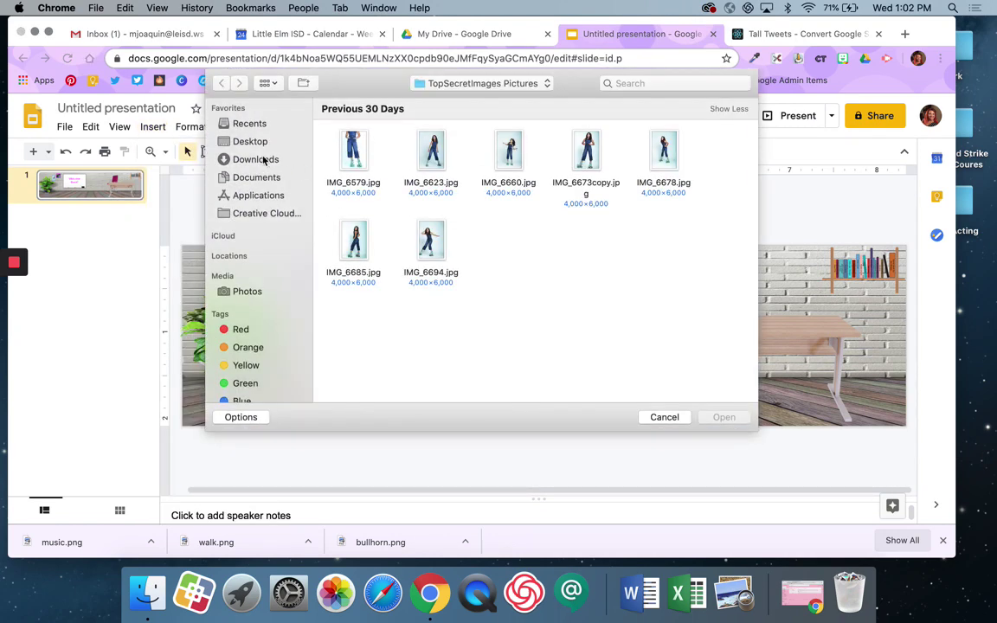
{"action": "left_click", "coordinate": [255, 159]}
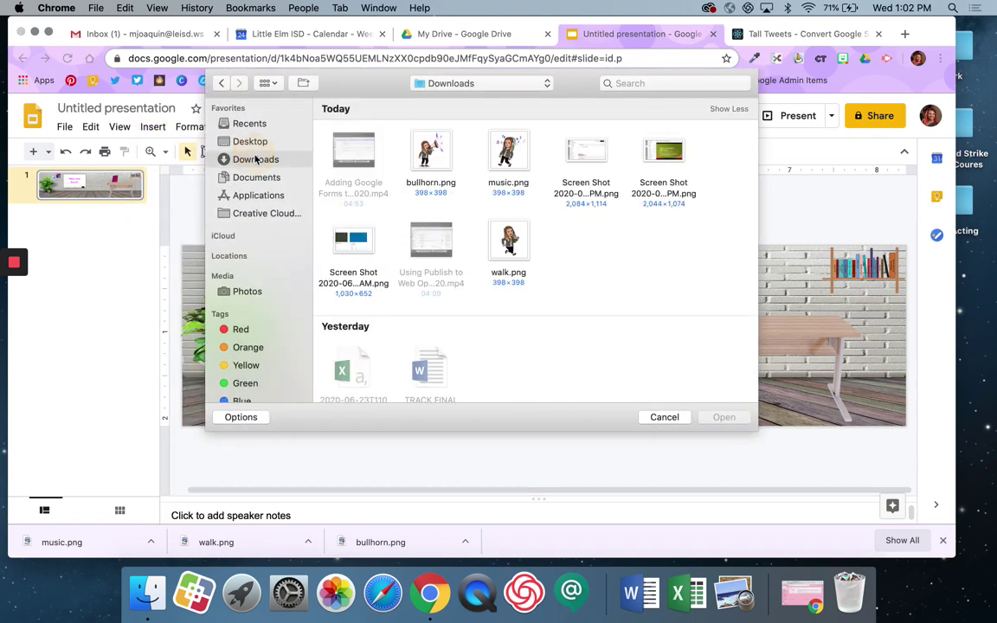
{"action": "double_click", "coordinate": [438, 154]}
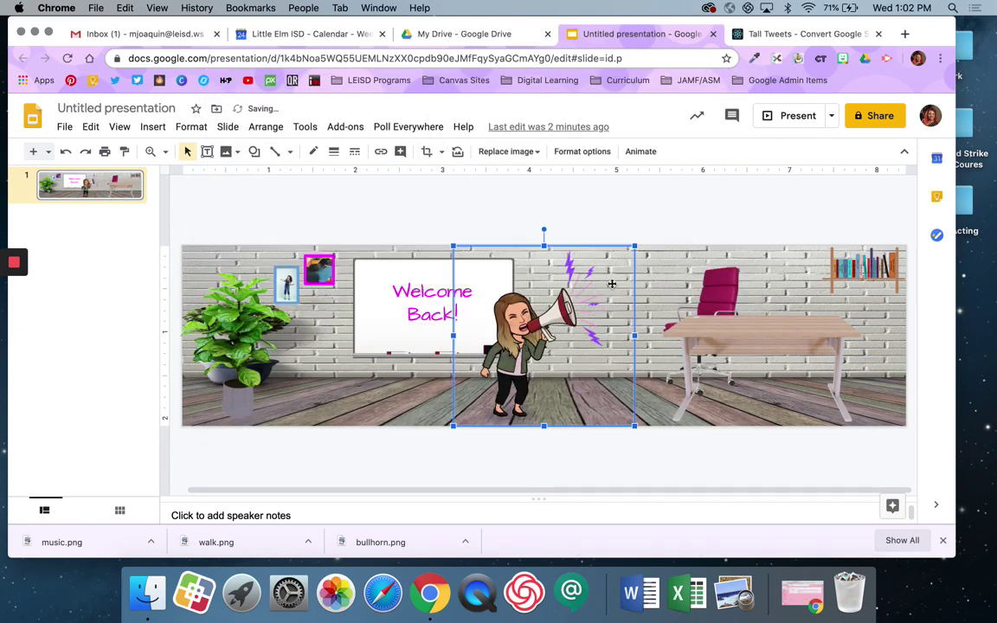
Crop empty space off the megaphone Bitmoji's right side, resize it, and move it beside the plant
{"action": "left_click_drag", "start_coordinate": [635, 248], "coordinate": [584, 275]}
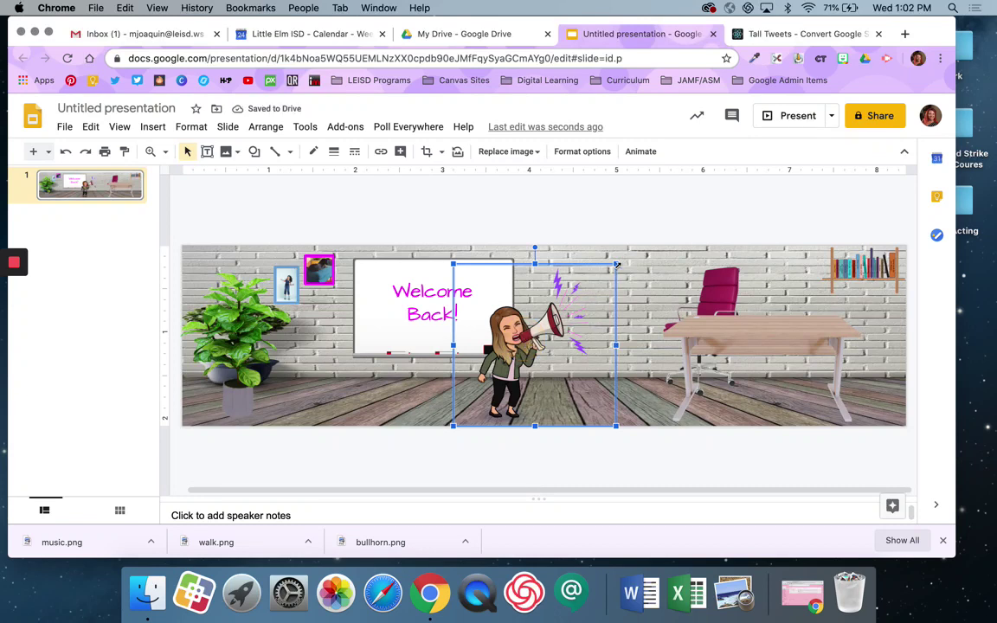
{"action": "double_click", "coordinate": [603, 294]}
{"action": "left_click_drag", "start_coordinate": [614, 345], "coordinate": [592, 346]}
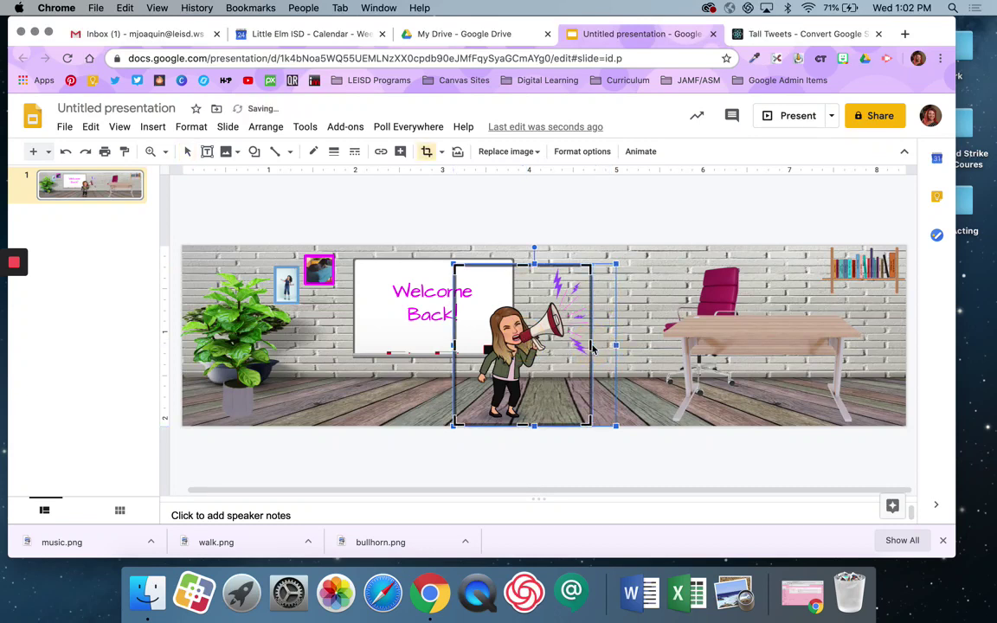
{"action": "key", "text": "Return"}
{"action": "left_click_drag", "start_coordinate": [592, 264], "coordinate": [603, 251]}
{"action": "left_click_drag", "start_coordinate": [523, 348], "coordinate": [325, 350]}
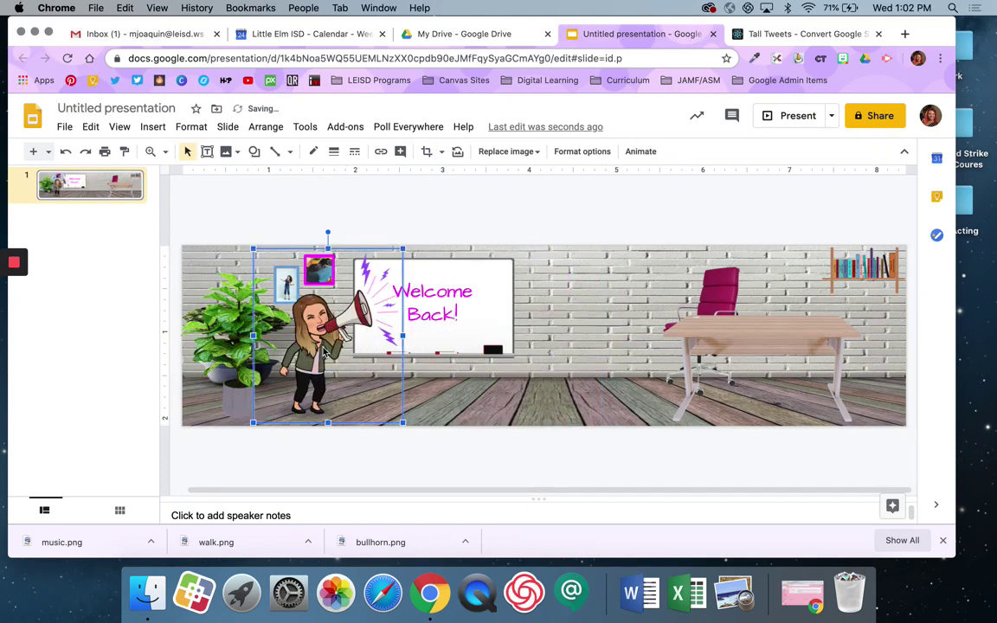
Duplicate the classroom slide into slides 2–5, nudging the megaphone Bitmoji right on each copy
{"action": "left_click", "coordinate": [120, 196]}
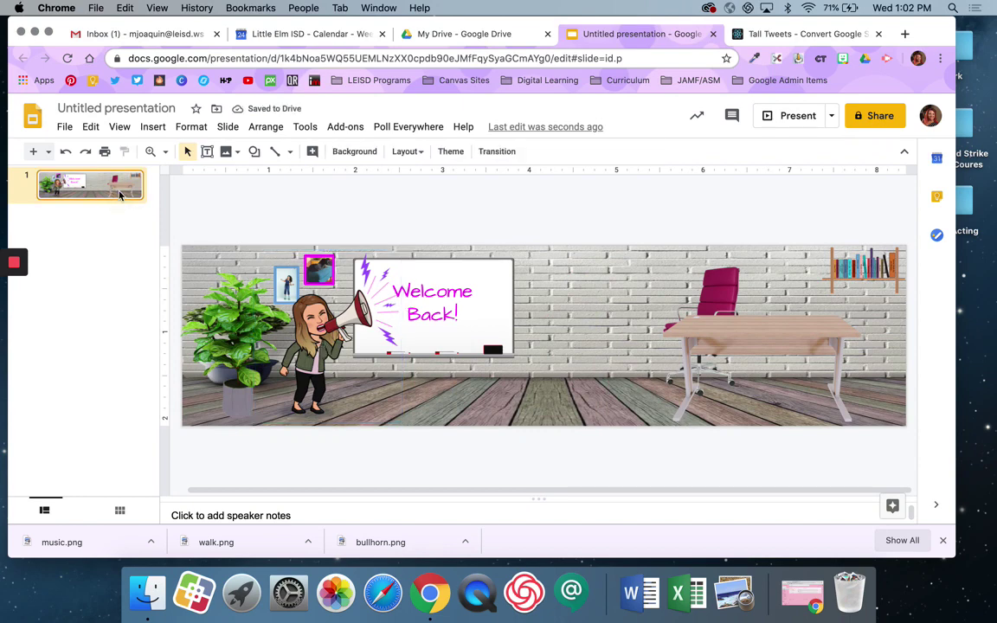
{"action": "right_click", "coordinate": [119, 196]}
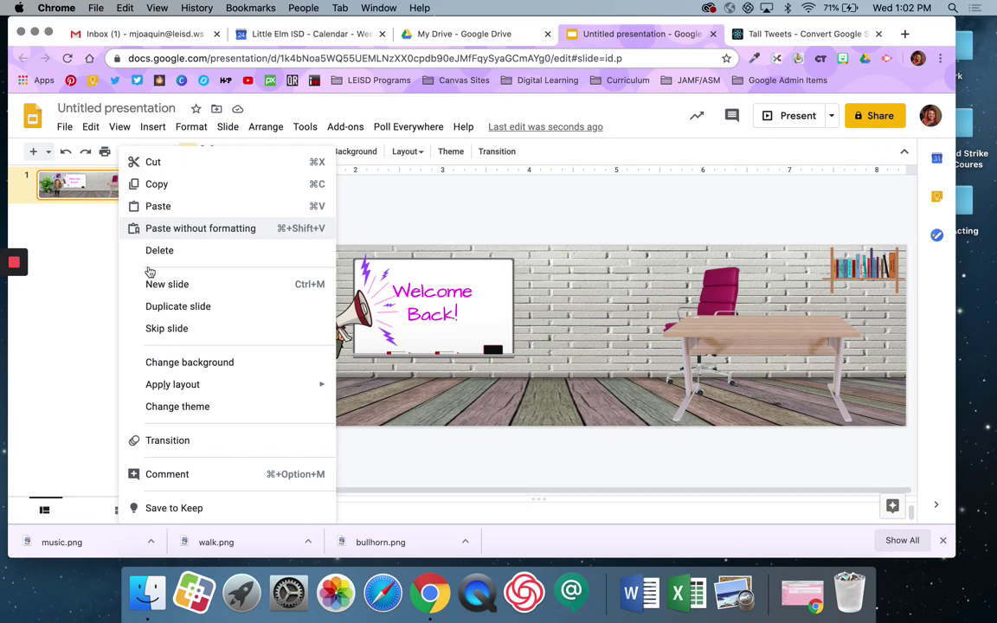
{"action": "left_click", "coordinate": [164, 311]}
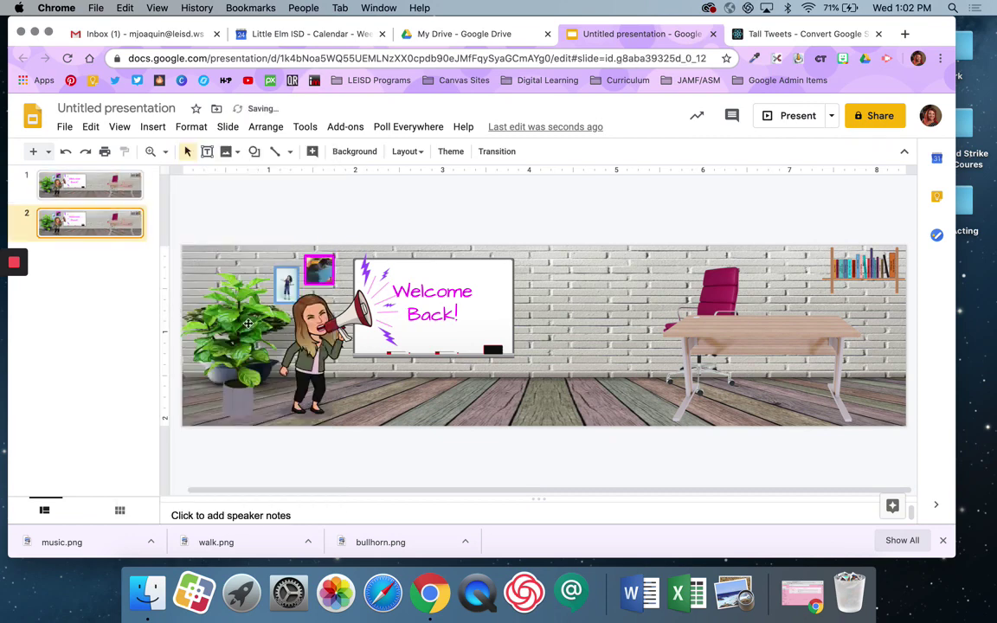
{"action": "left_click", "coordinate": [315, 336]}
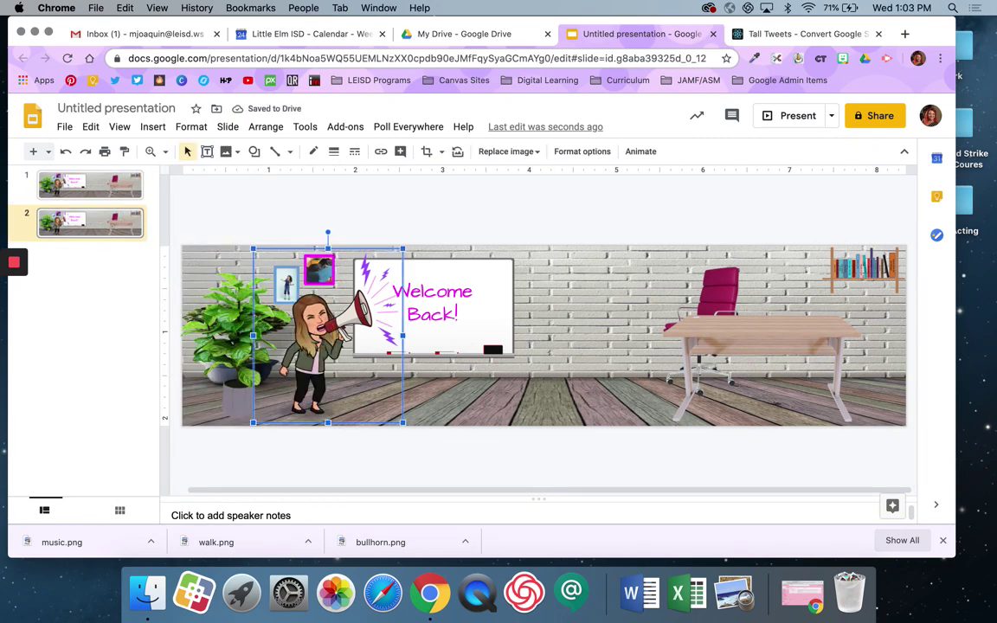
{"action": "key", "text": "Right"}
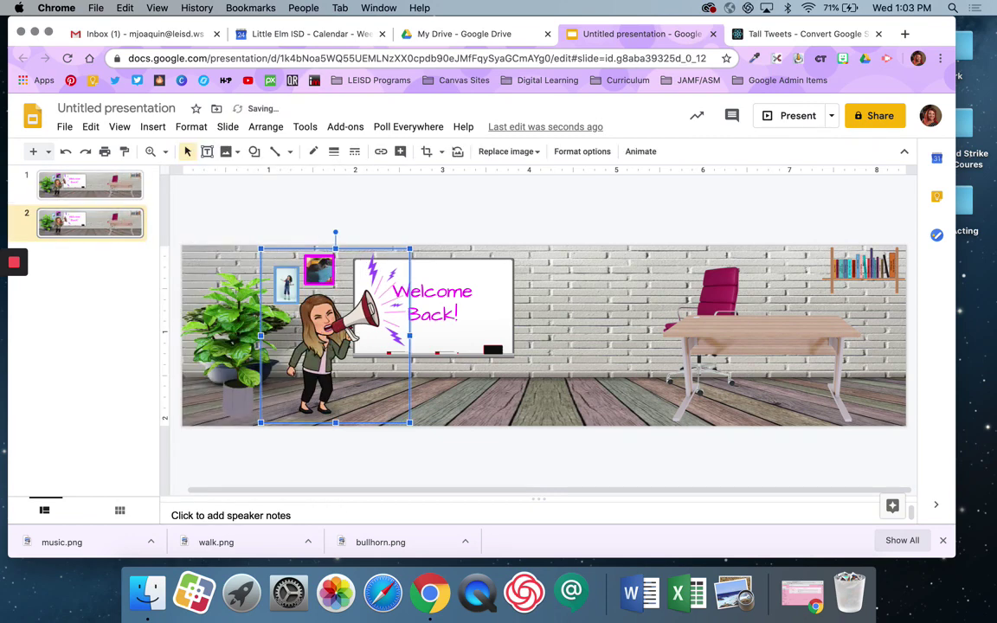
{"action": "right_click", "coordinate": [154, 224]}
{"action": "left_click", "coordinate": [173, 292]}
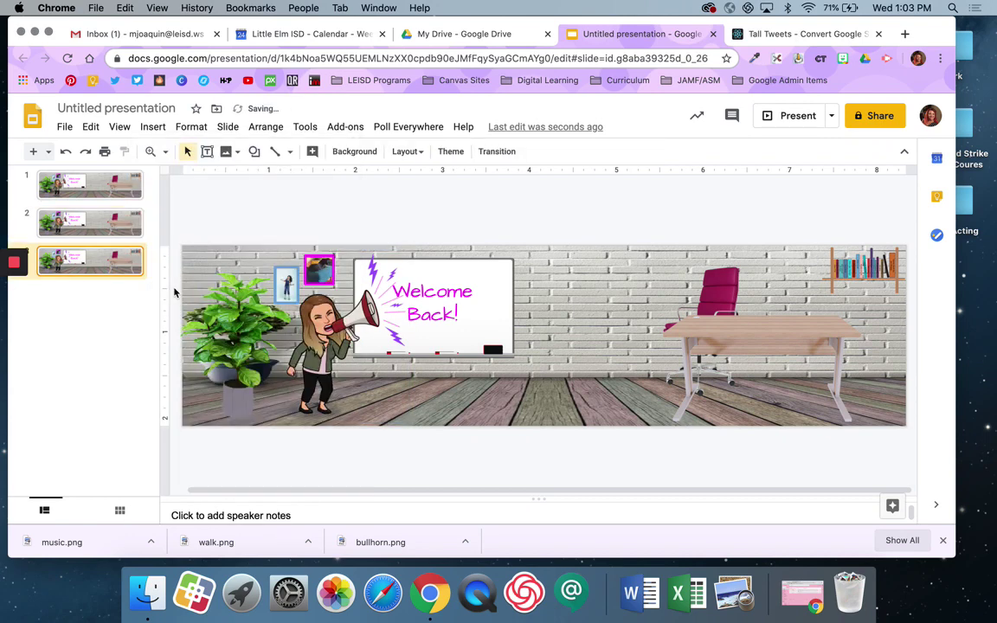
{"action": "left_click", "coordinate": [297, 332]}
{"action": "key", "text": "Right"}
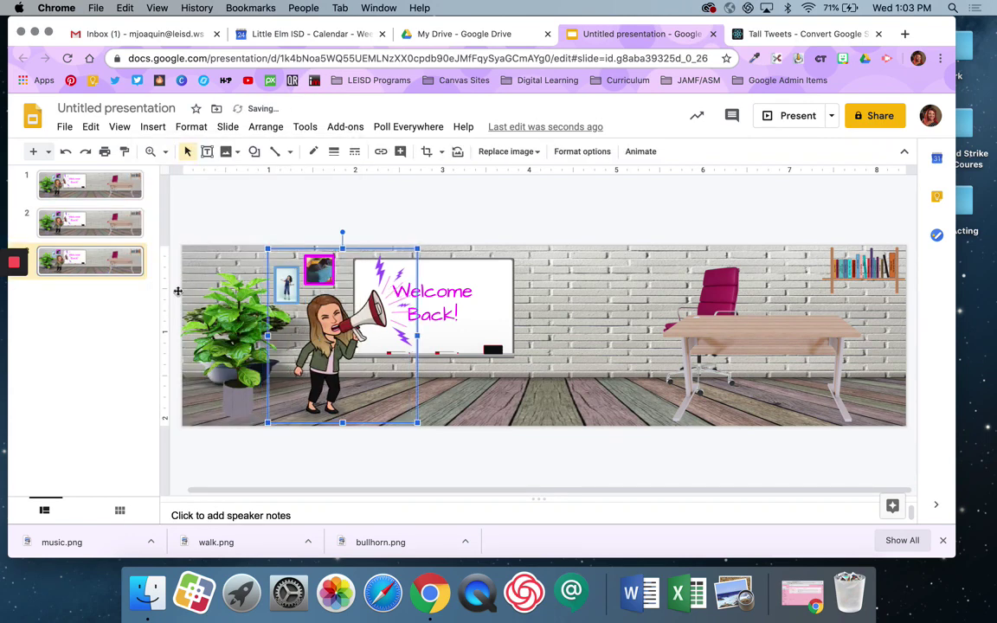
{"action": "right_click", "coordinate": [120, 269]}
{"action": "left_click", "coordinate": [153, 298]}
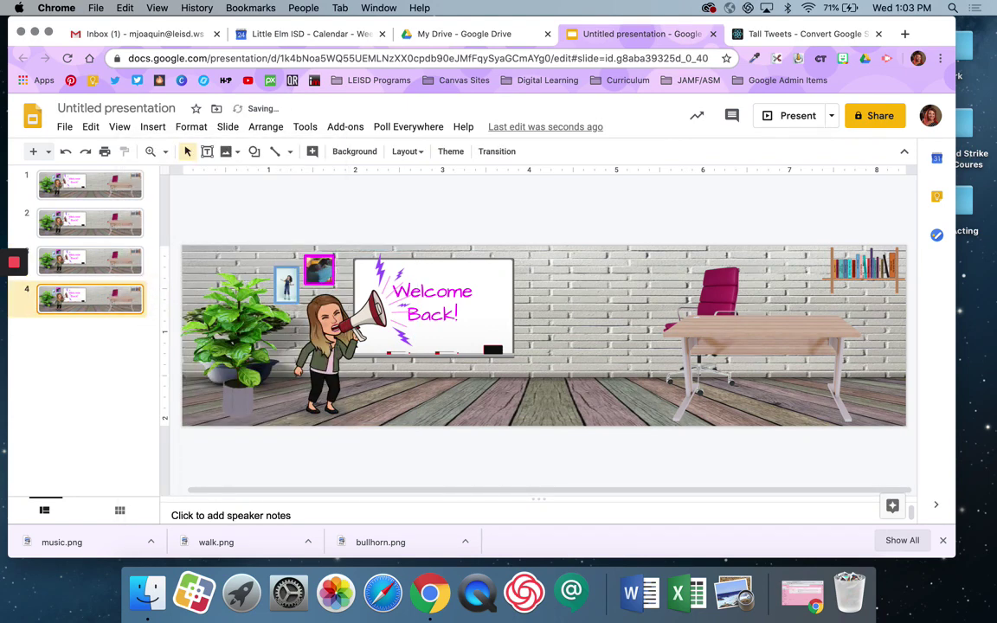
{"action": "left_click", "coordinate": [314, 324]}
{"action": "key", "text": "Right"}
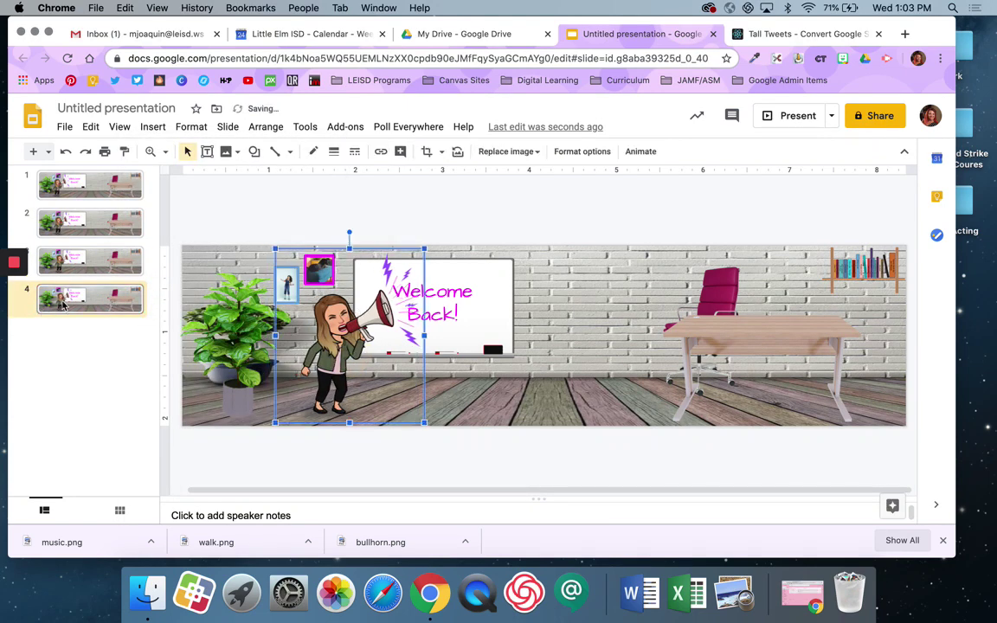
{"action": "right_click", "coordinate": [63, 301]}
{"action": "left_click", "coordinate": [110, 295]}
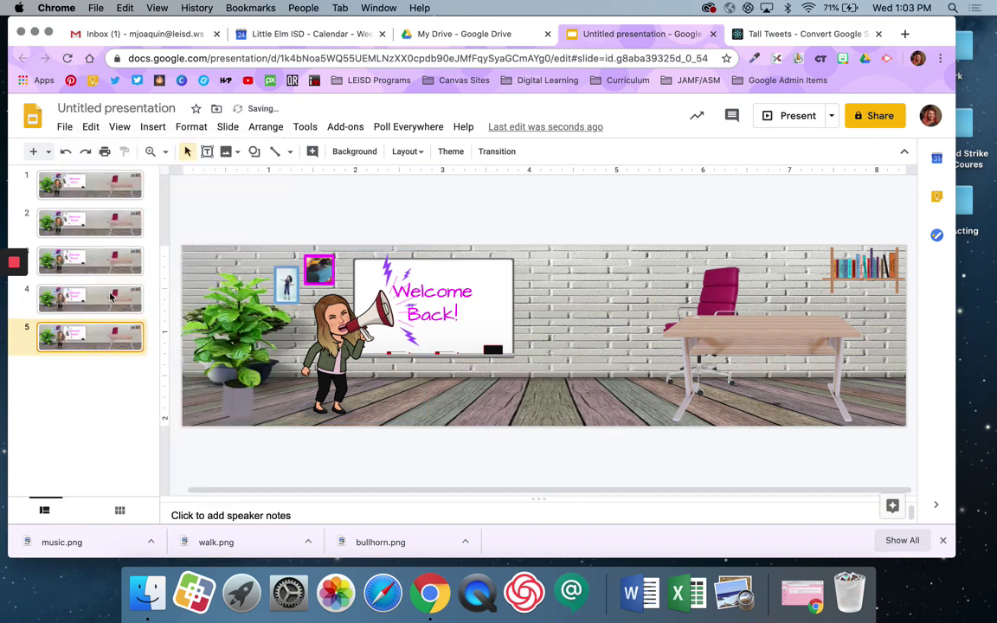
{"action": "left_click", "coordinate": [291, 336]}
{"action": "key", "text": "Right"}
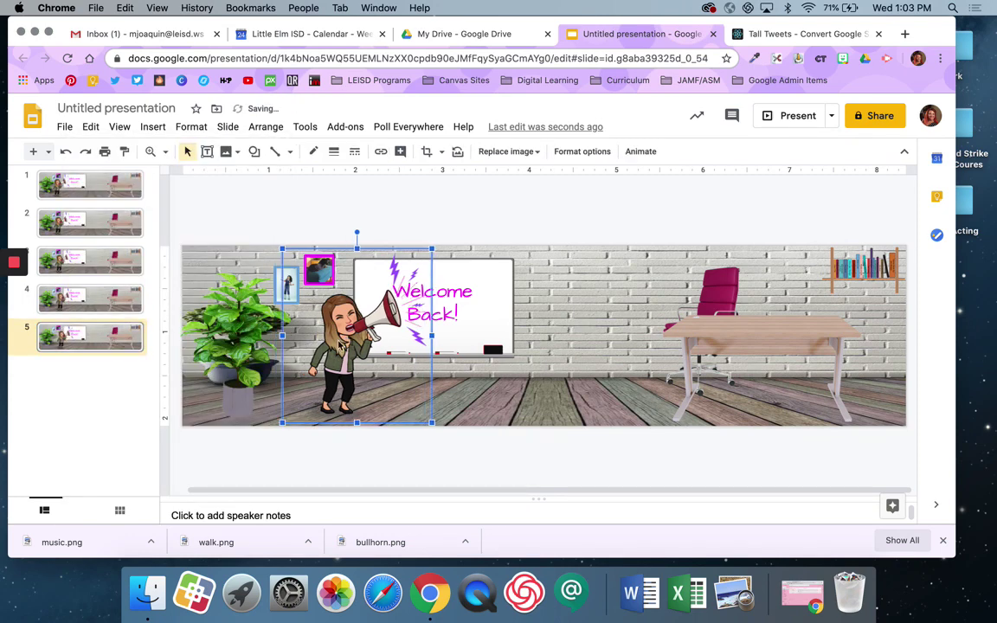
Create slides 6–8 as further duplicates, nudging the Bitmoji one step right on each
{"action": "left_click", "coordinate": [138, 338]}
{"action": "right_click", "coordinate": [139, 338]}
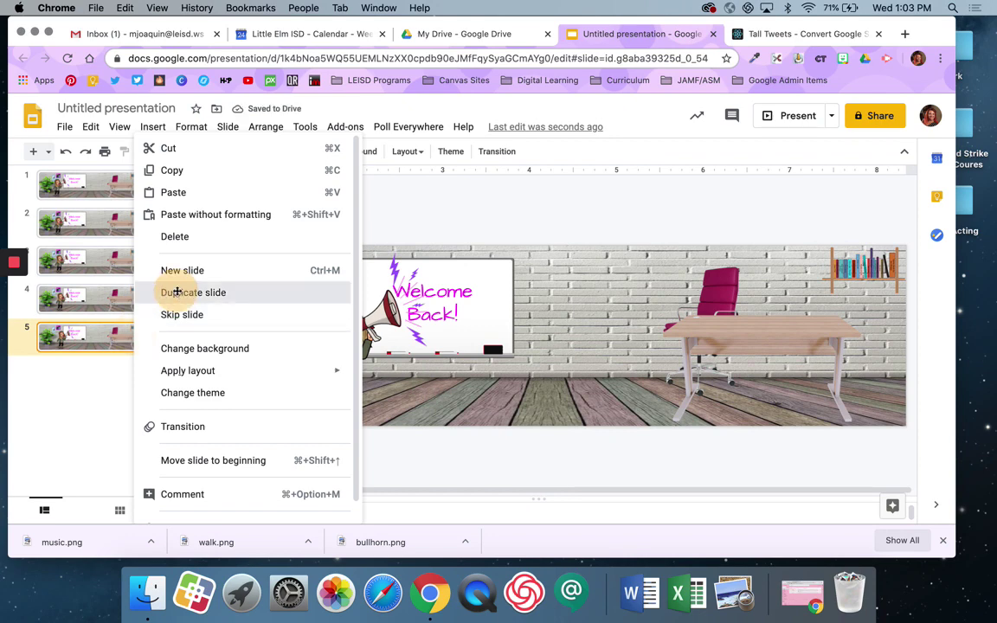
{"action": "left_click", "coordinate": [173, 292]}
{"action": "left_click", "coordinate": [341, 349]}
{"action": "key", "text": "Right"}
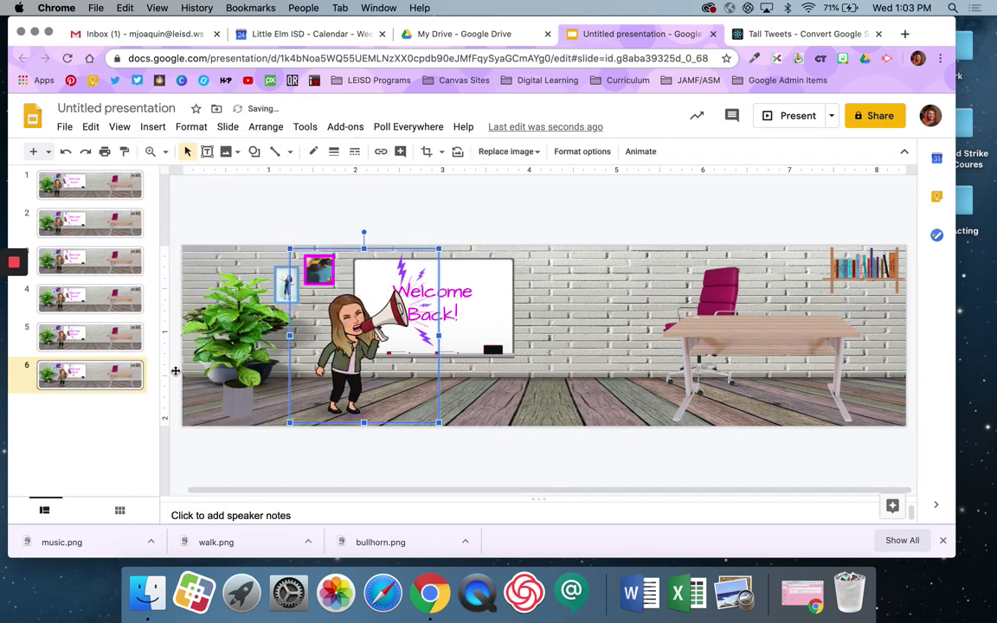
{"action": "left_click", "coordinate": [127, 381]}
{"action": "right_click", "coordinate": [127, 381]}
{"action": "left_click", "coordinate": [204, 292]}
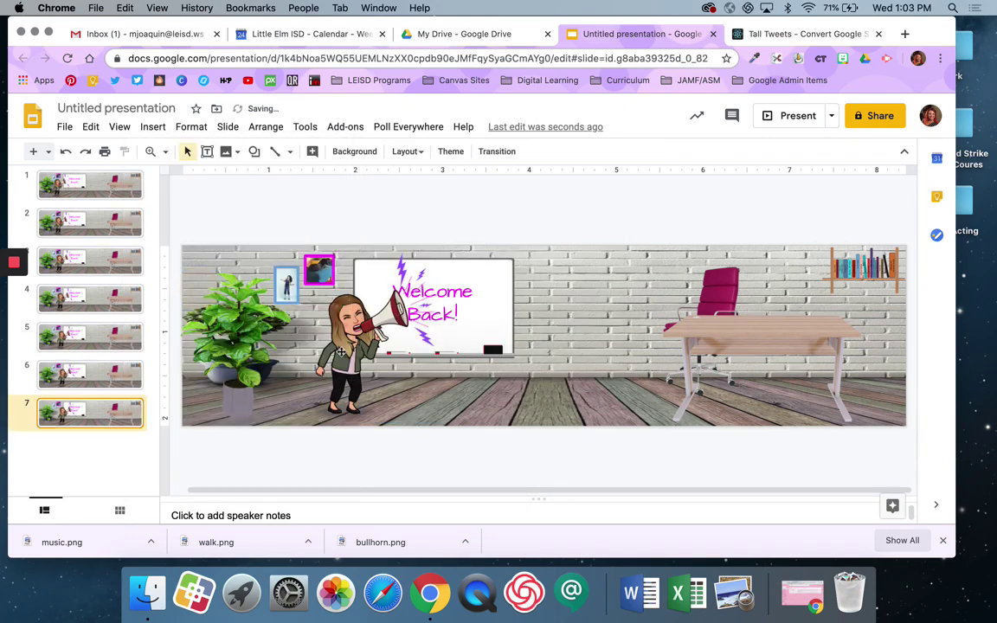
{"action": "left_click", "coordinate": [341, 349]}
{"action": "key", "text": "Right"}
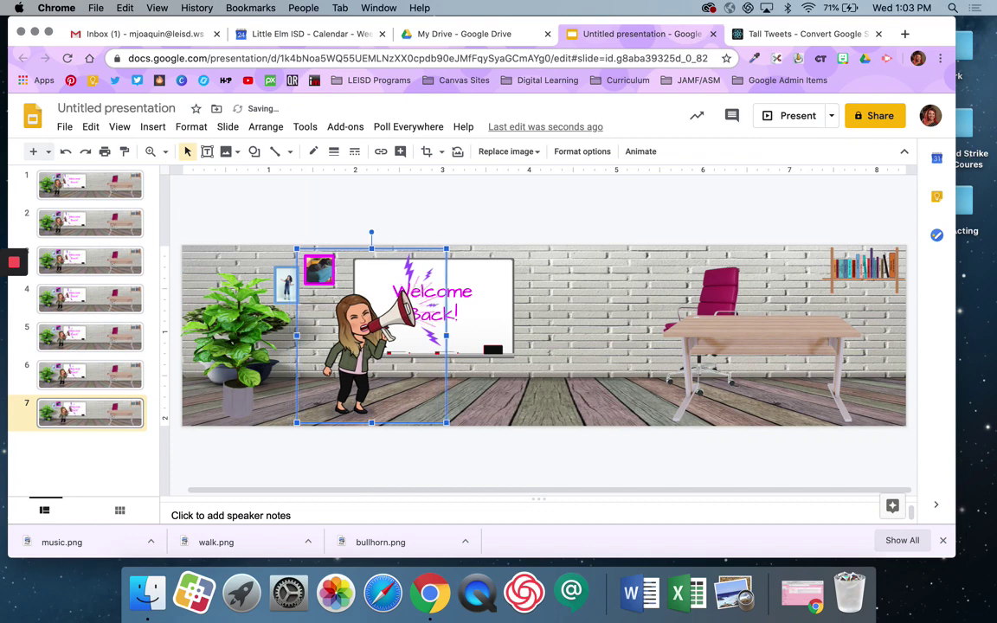
{"action": "left_click", "coordinate": [116, 422]}
{"action": "right_click", "coordinate": [117, 422]}
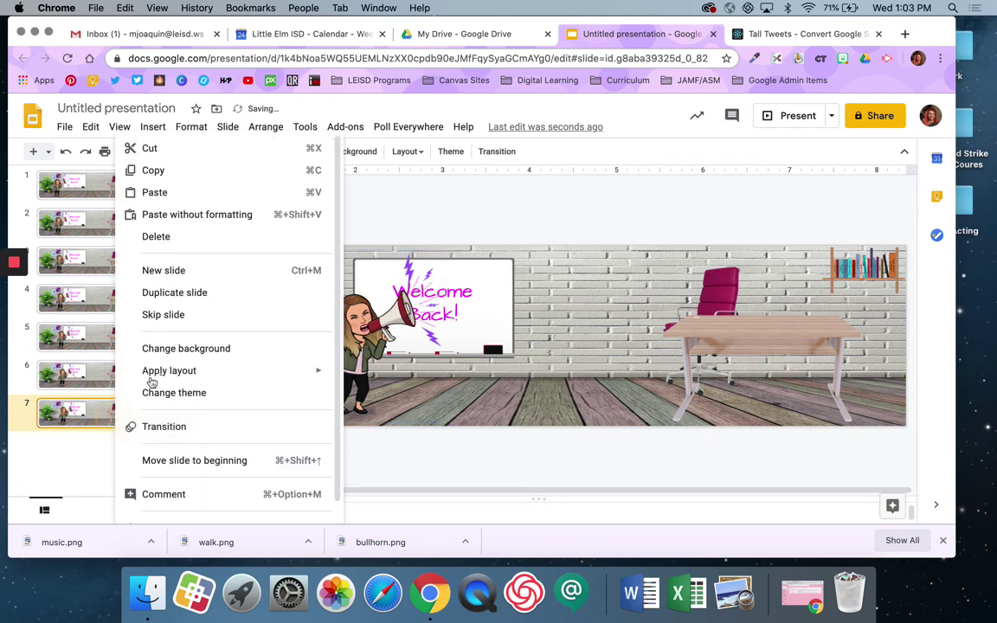
{"action": "left_click", "coordinate": [192, 293]}
{"action": "left_click", "coordinate": [324, 303]}
{"action": "key", "text": "Right"}
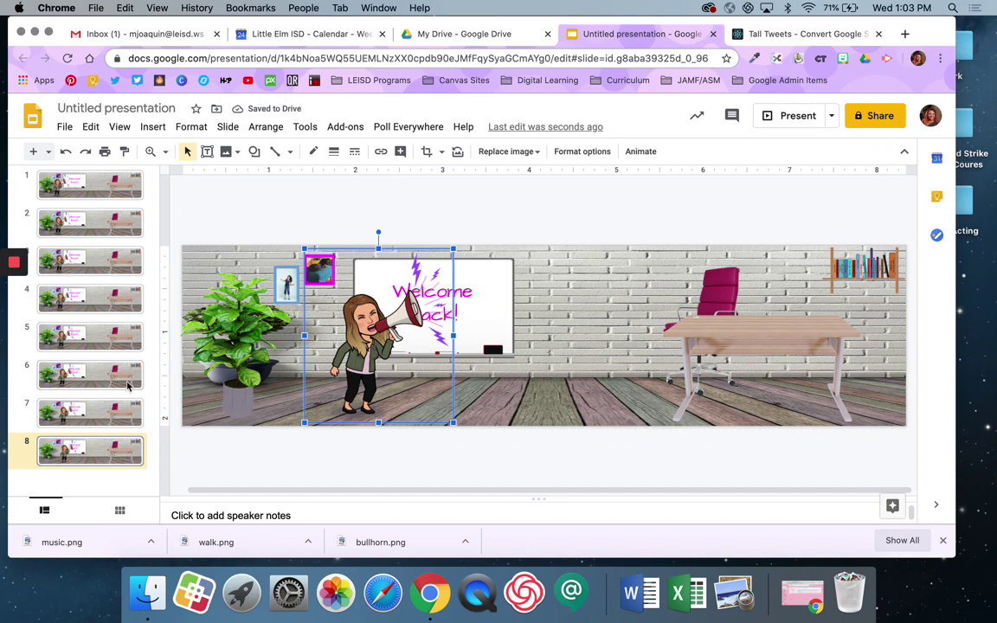
Duplicate slide 8 as slide 9, replace its Bitmoji with walk.png, and shift it slightly right
{"action": "right_click", "coordinate": [85, 461]}
{"action": "left_click", "coordinate": [156, 290]}
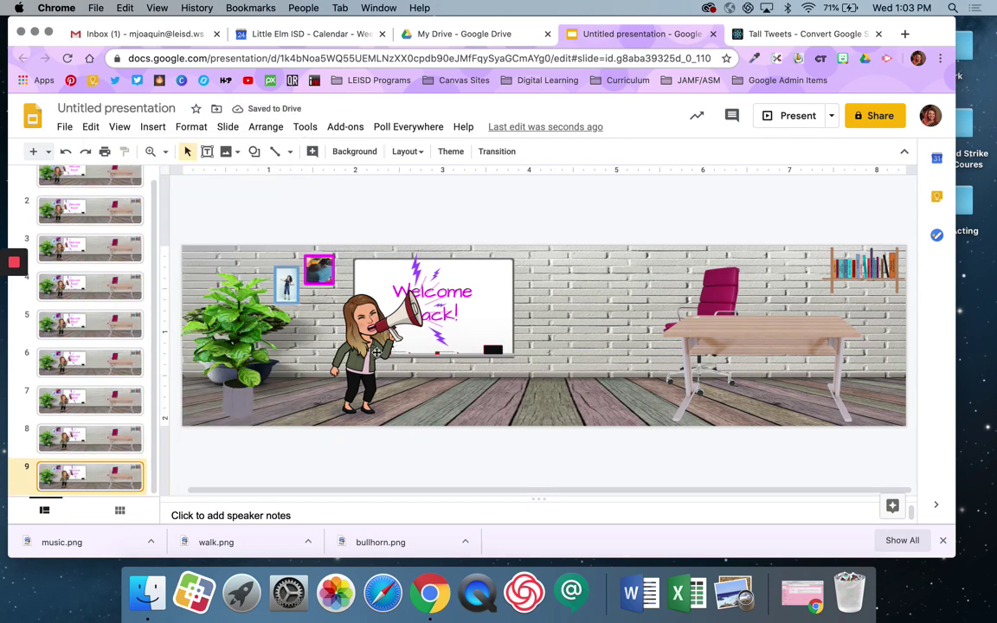
{"action": "left_click", "coordinate": [378, 351]}
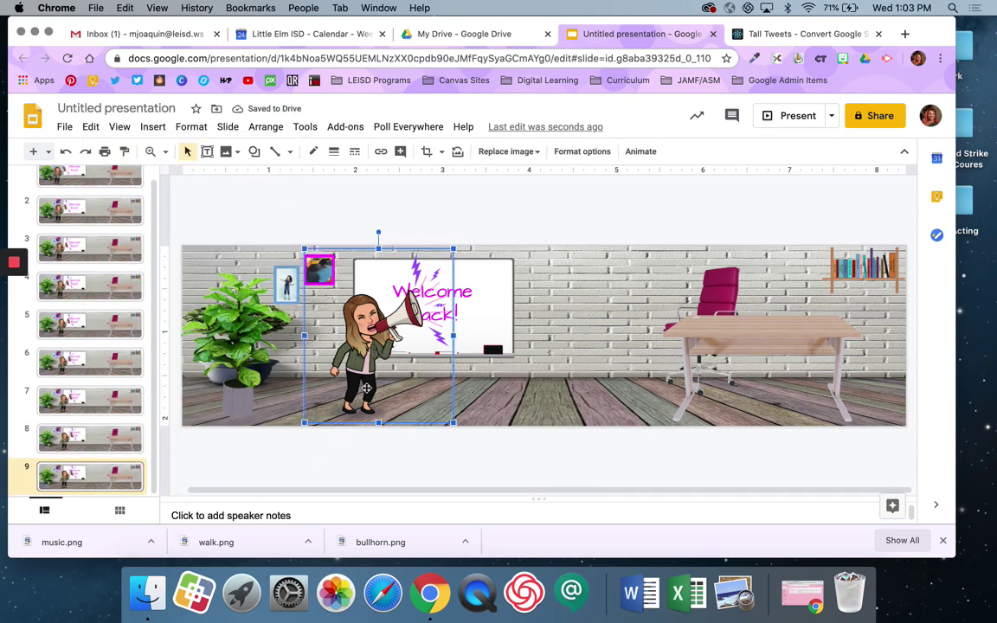
{"action": "left_click", "coordinate": [505, 156]}
{"action": "left_click", "coordinate": [513, 173]}
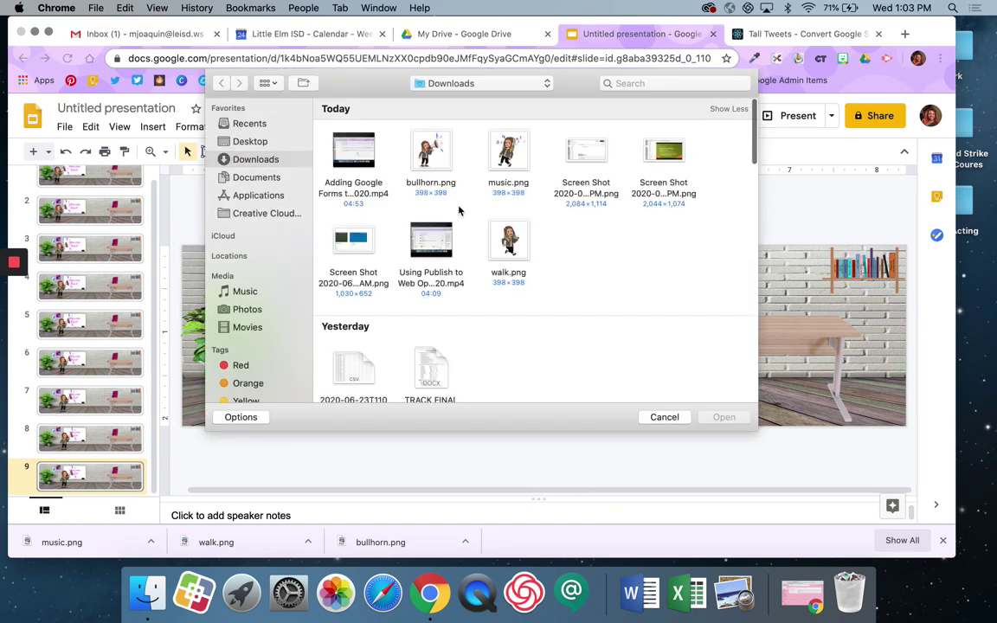
{"action": "double_click", "coordinate": [513, 242]}
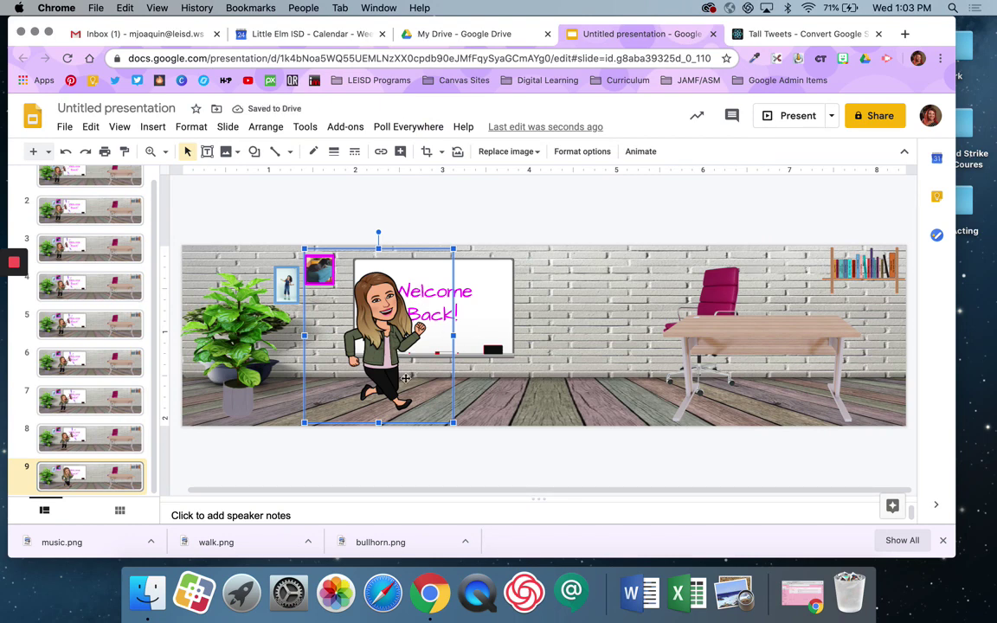
{"action": "left_click_drag", "start_coordinate": [333, 402], "coordinate": [341, 403]}
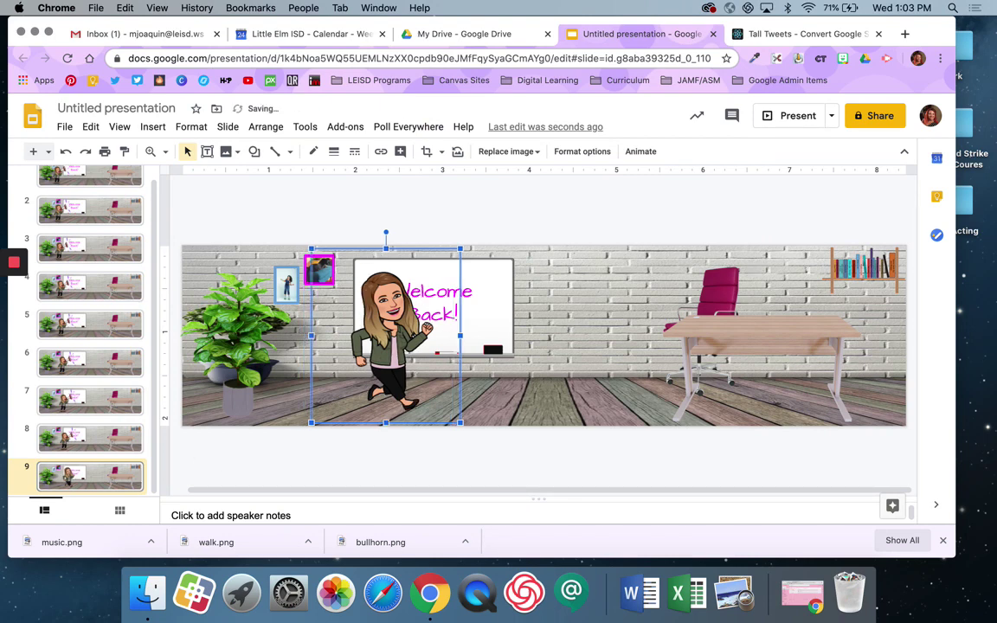
{"action": "right_click", "coordinate": [135, 472]}
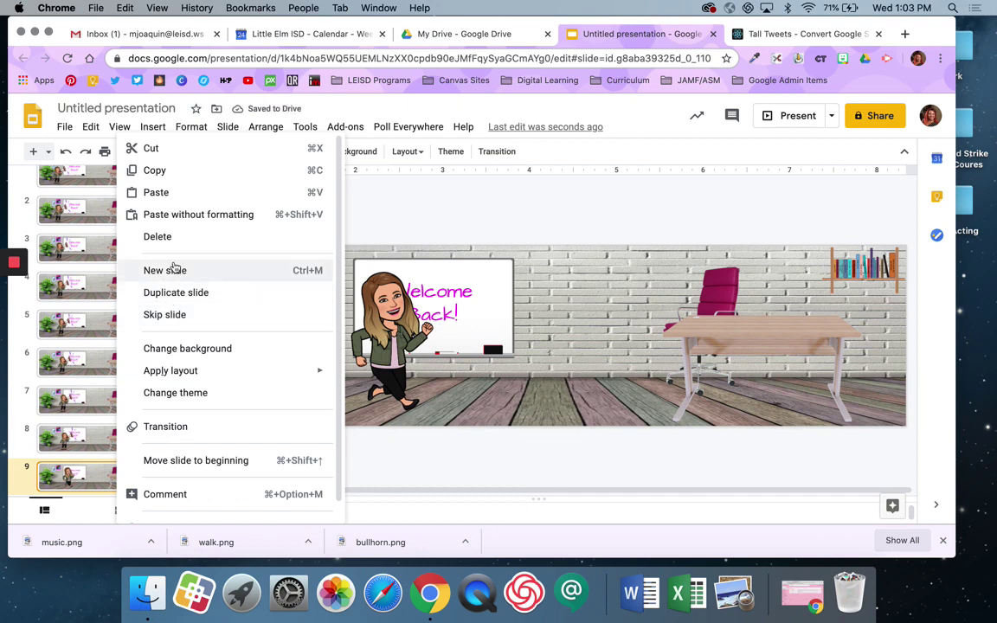
Duplicate slide 9 into slides 10–12, shifting the walking Bitmoji slightly right on slide 12
{"action": "left_click", "coordinate": [175, 294]}
{"action": "left_click", "coordinate": [360, 317]}
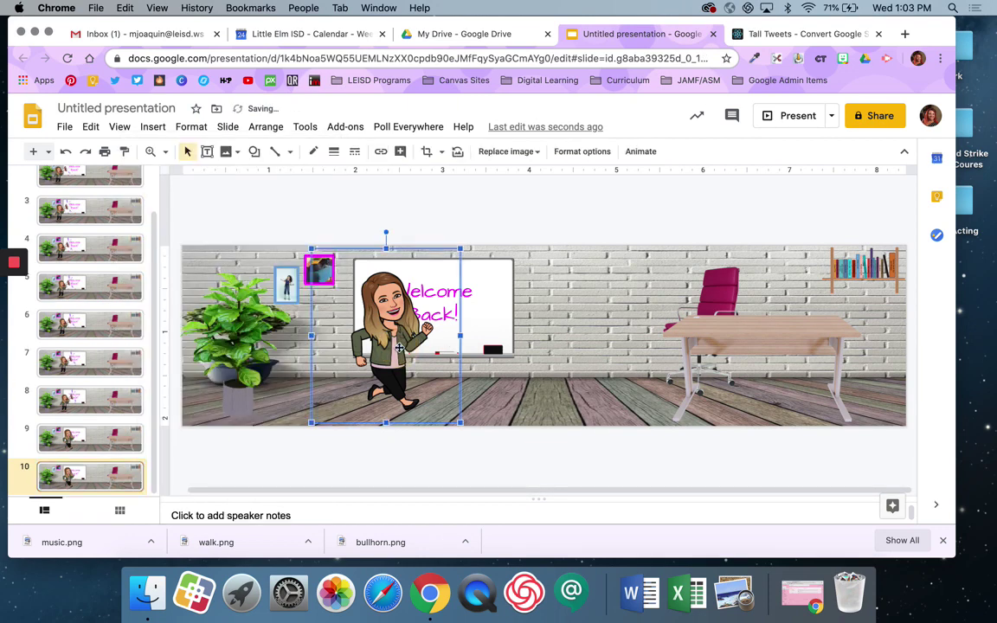
{"action": "right_click", "coordinate": [88, 438]}
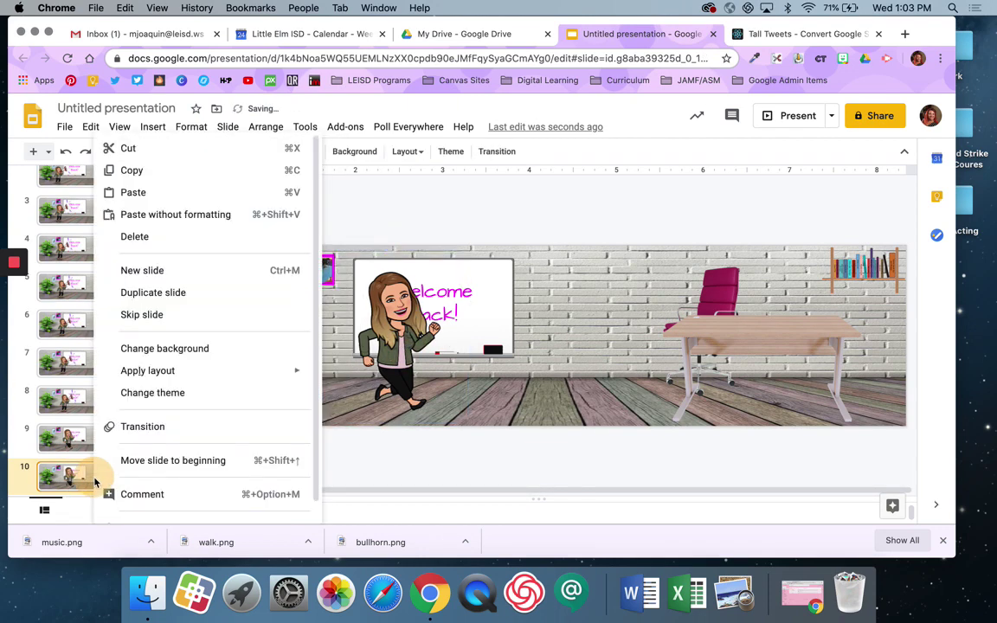
{"action": "left_click", "coordinate": [163, 292]}
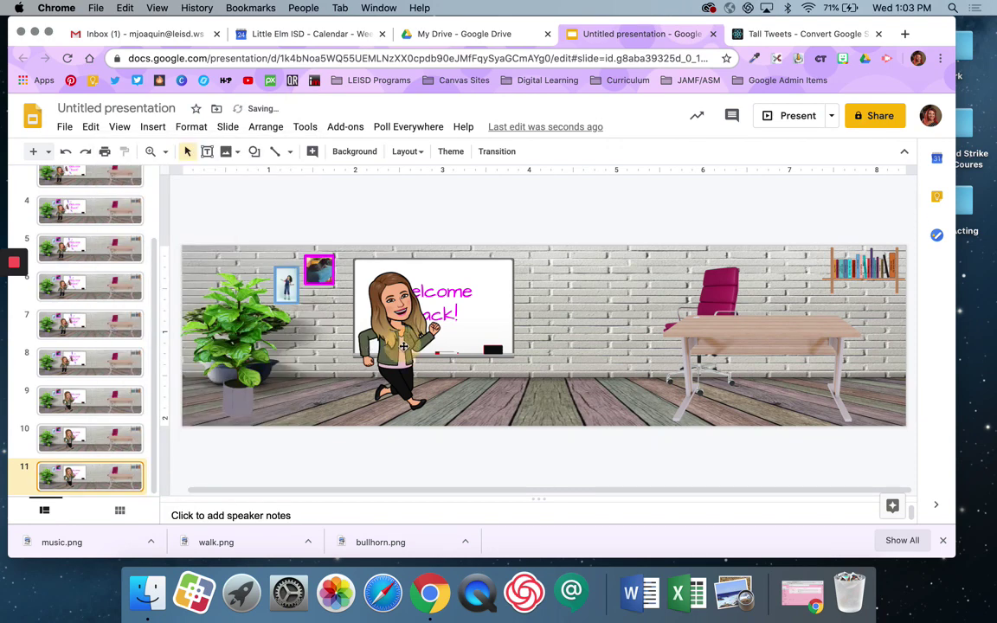
{"action": "left_click", "coordinate": [361, 312]}
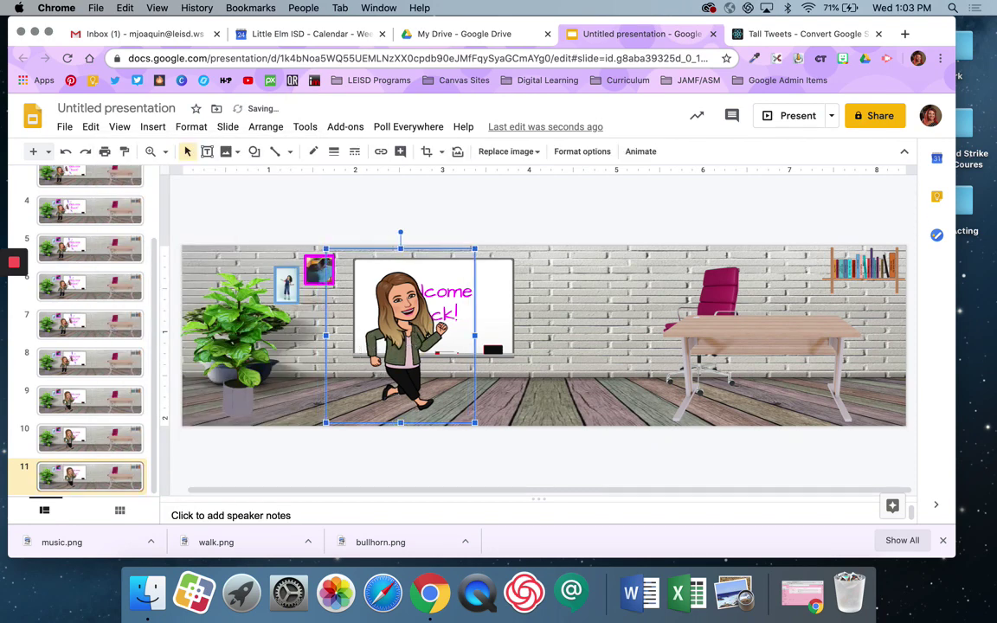
{"action": "right_click", "coordinate": [104, 481]}
{"action": "left_click", "coordinate": [169, 292]}
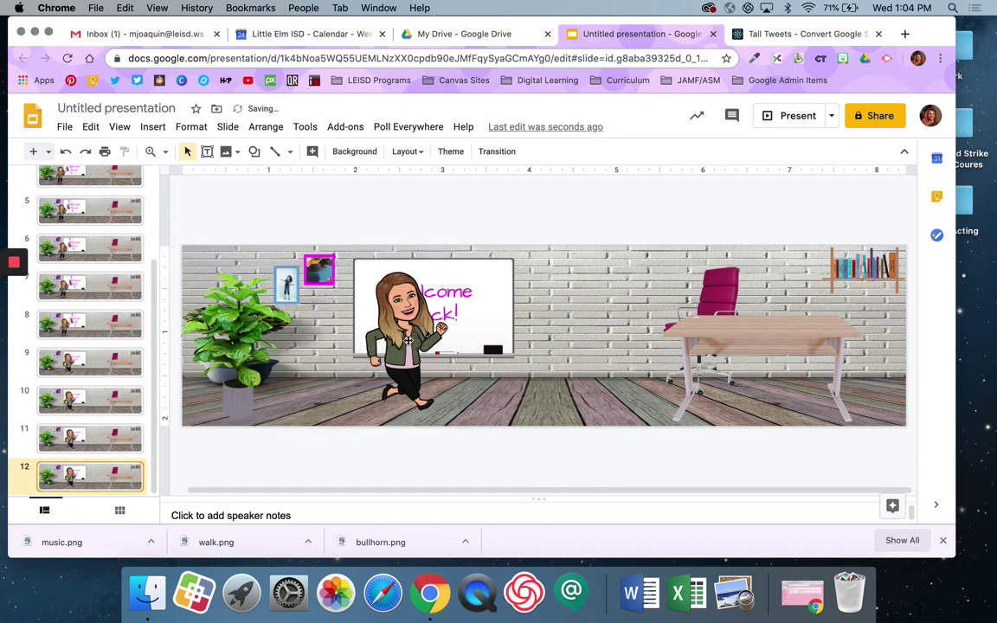
{"action": "left_click_drag", "start_coordinate": [408, 340], "coordinate": [418, 341]}
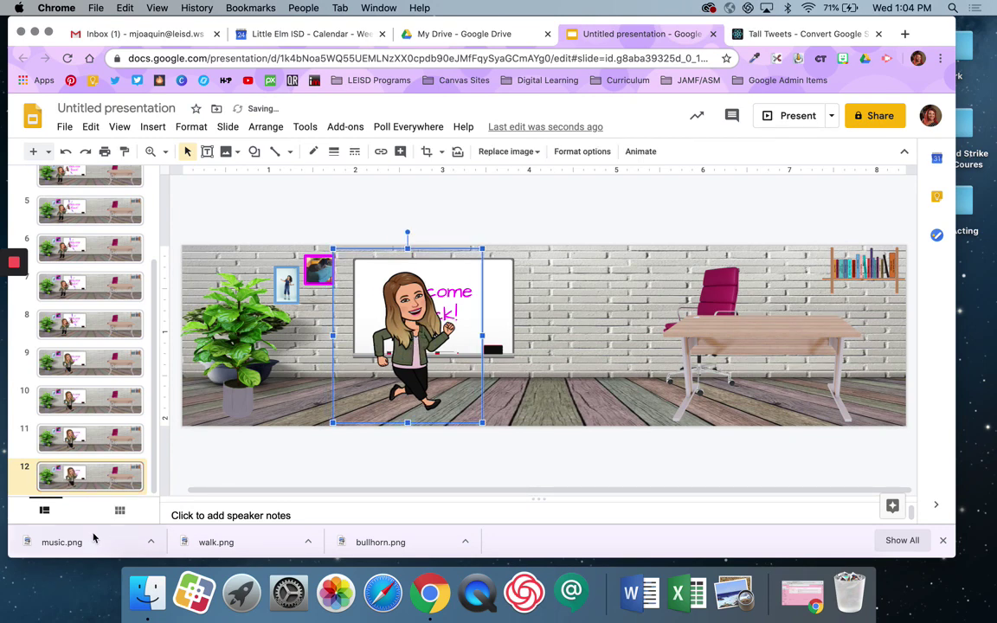
Duplicate slide 12 into slides 13 and 14, nudging the walking Bitmoji right on slide 14
{"action": "right_click", "coordinate": [108, 474]}
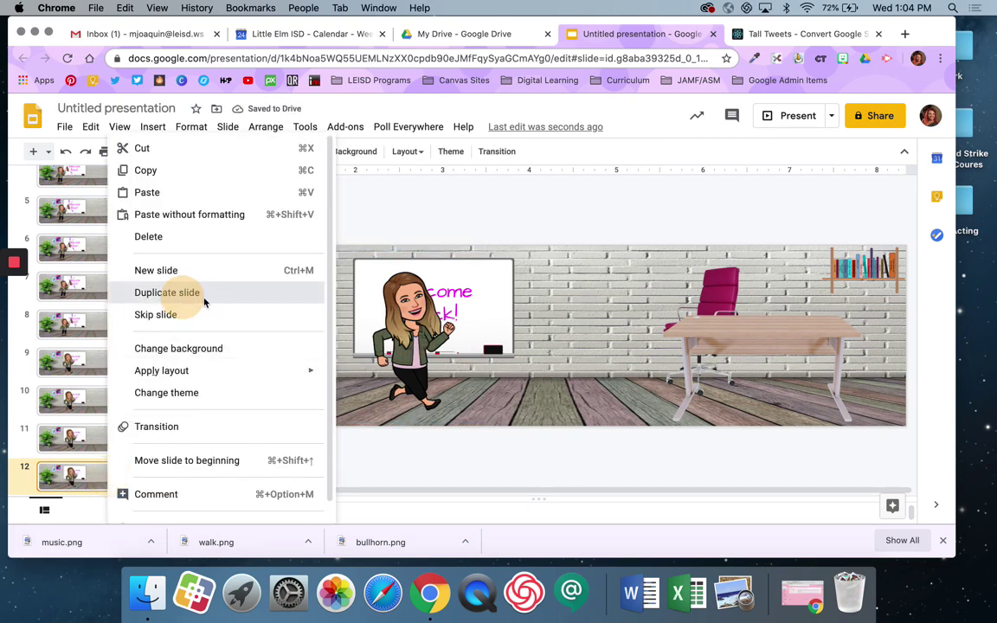
{"action": "left_click", "coordinate": [167, 293]}
{"action": "left_click", "coordinate": [365, 299]}
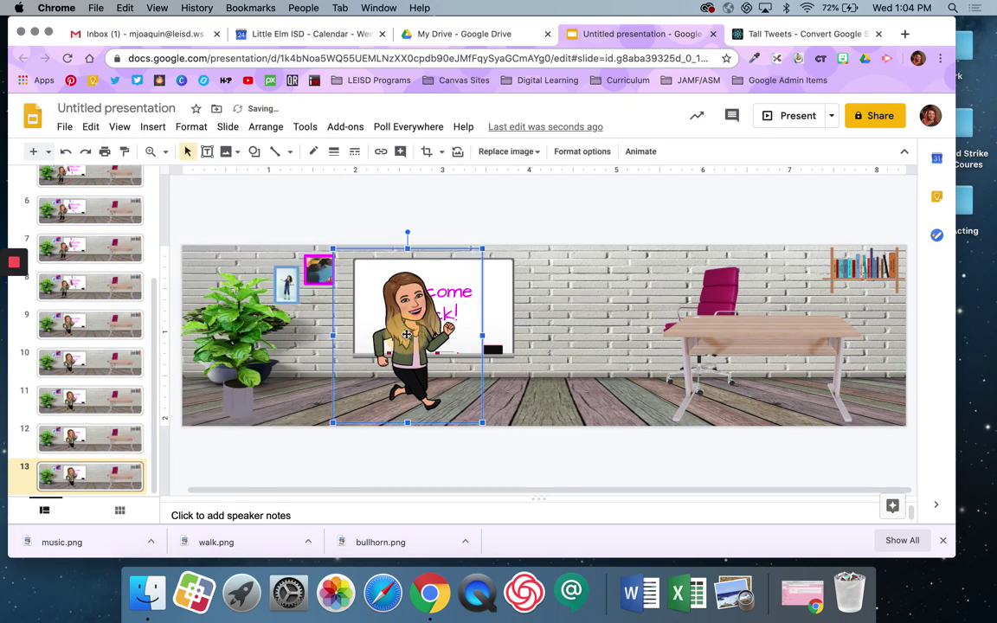
{"action": "right_click", "coordinate": [129, 481]}
{"action": "left_click", "coordinate": [216, 291]}
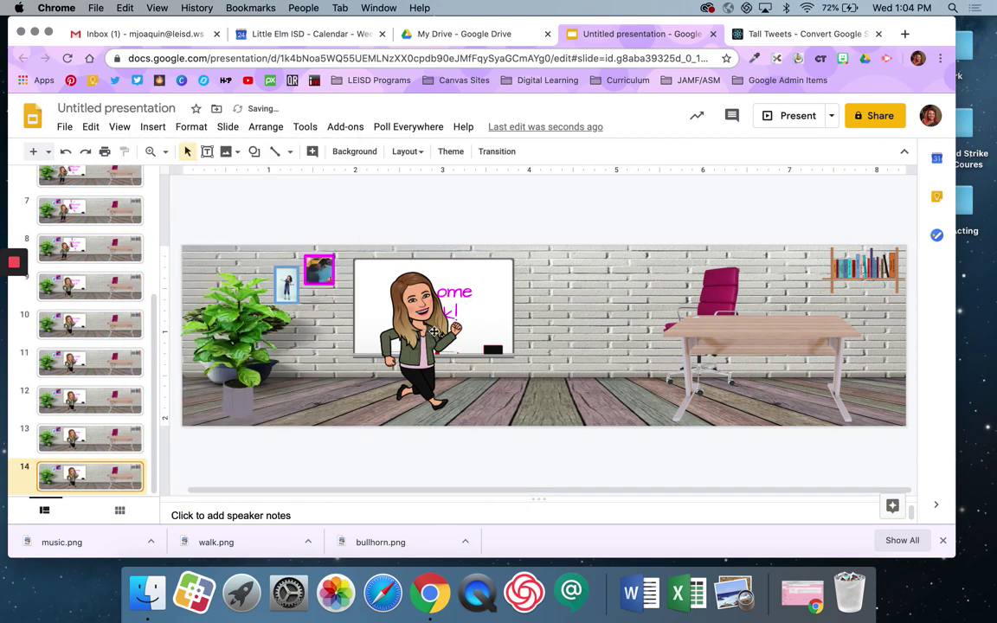
{"action": "key", "text": "Right"}
{"action": "mouse_move", "coordinate": [17, 269]}
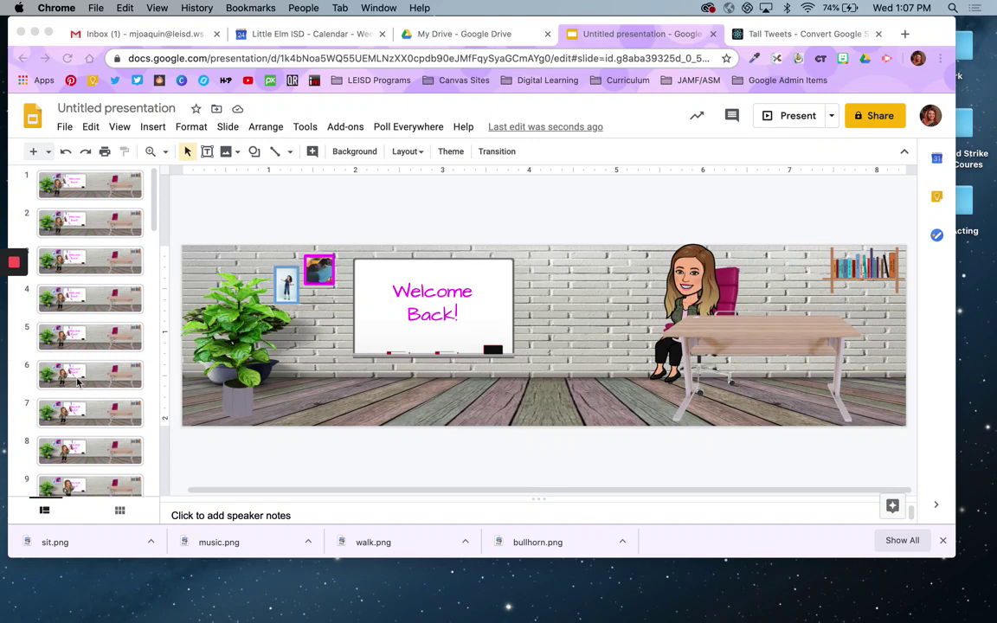
{"action": "scroll", "coordinate": [77, 381], "scroll_direction": "down", "scroll_amount": 15}
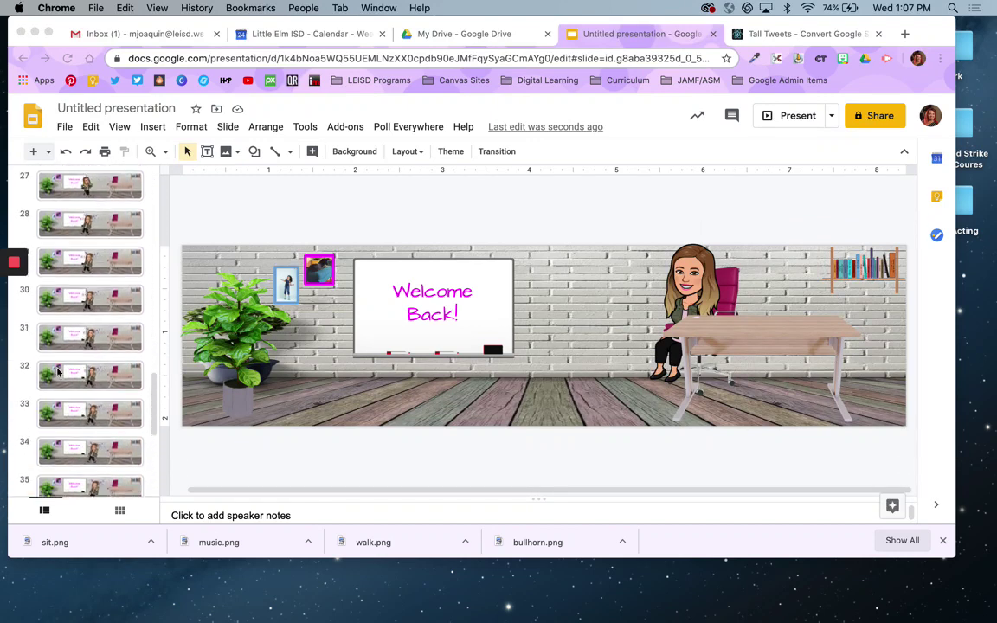
{"action": "scroll", "coordinate": [57, 372], "scroll_direction": "down", "scroll_amount": 2}
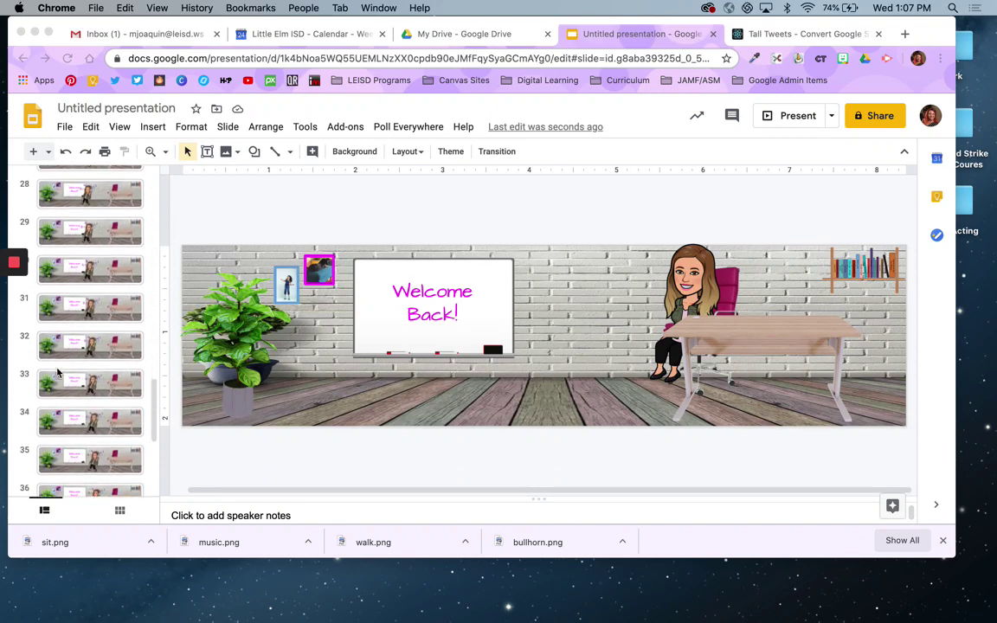
{"action": "scroll", "coordinate": [57, 372], "scroll_direction": "up", "scroll_amount": 7}
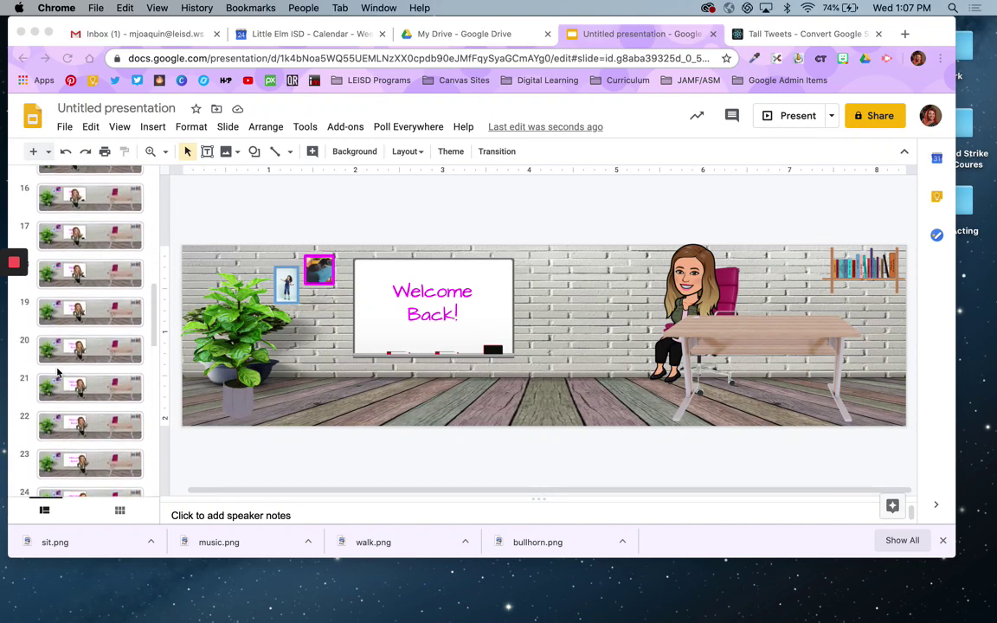
{"action": "scroll", "coordinate": [57, 372], "scroll_direction": "up", "scroll_amount": 7}
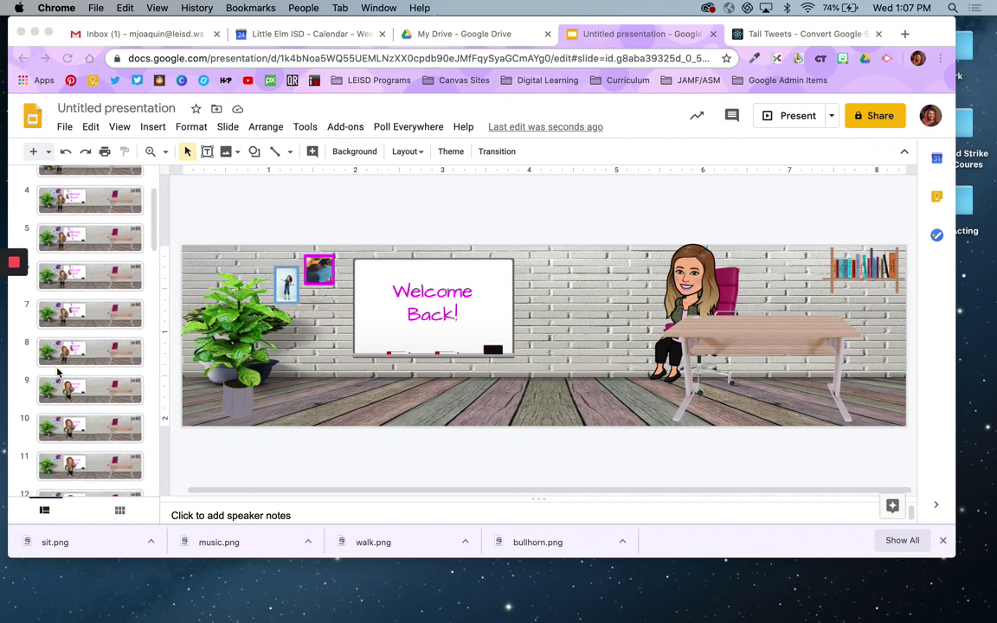
{"action": "scroll", "coordinate": [57, 372], "scroll_direction": "down", "scroll_amount": 4}
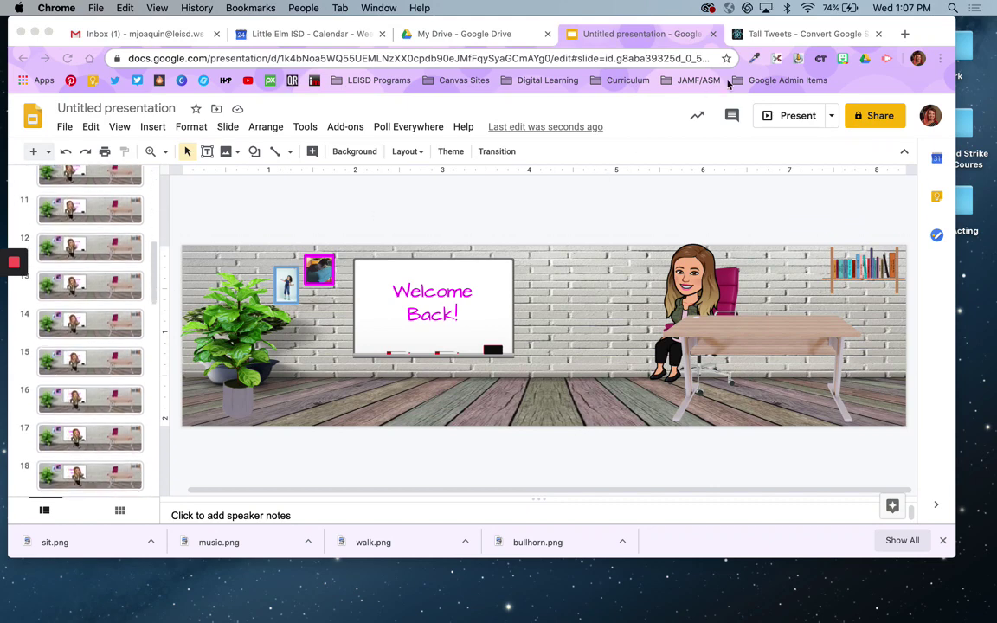
Rename the untitled presentation to 'Bitmoji Banner for Canvas'
{"action": "left_click", "coordinate": [775, 35]}
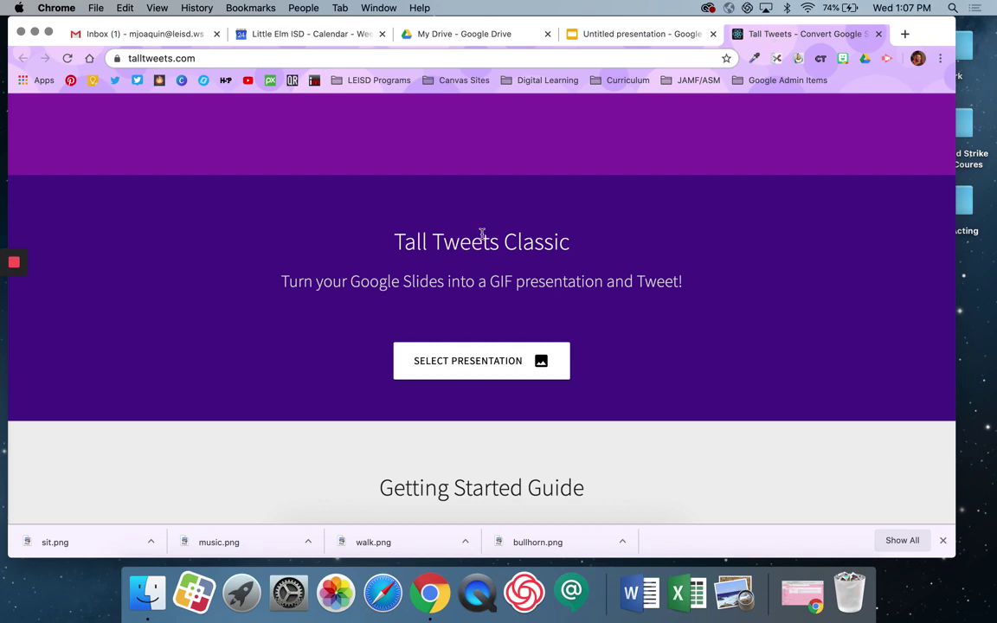
{"action": "left_click", "coordinate": [657, 35]}
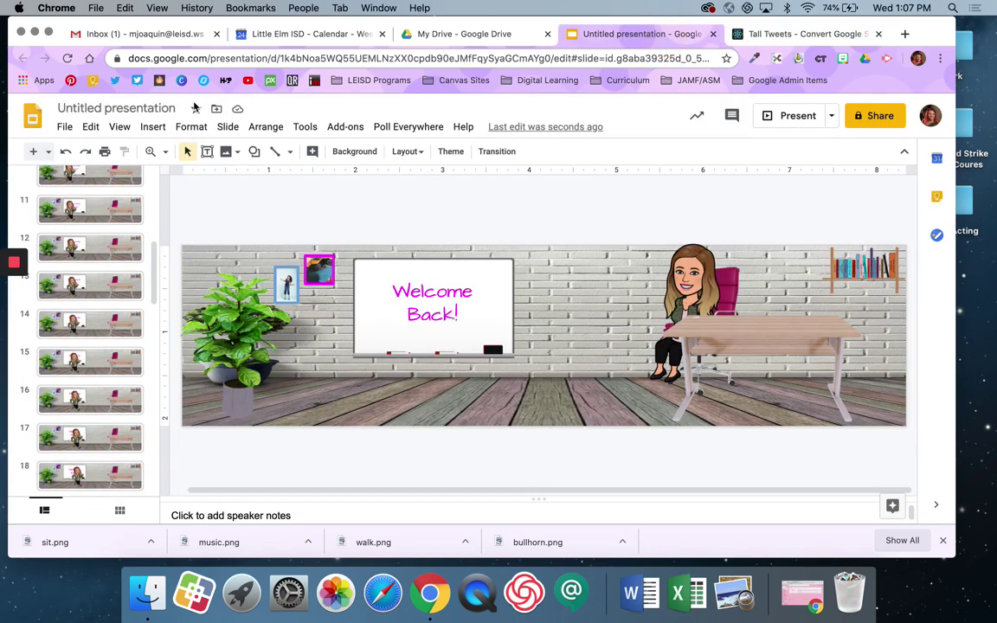
{"action": "left_click", "coordinate": [121, 111]}
{"action": "type", "text": "B"}
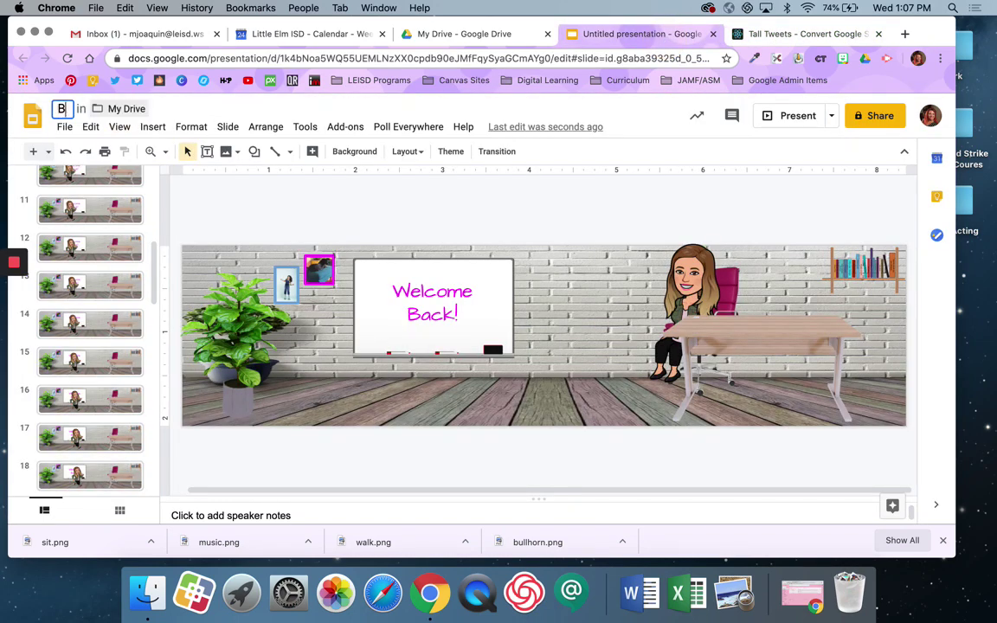
{"action": "type", "text": "itmoji Banner for Canvas"}
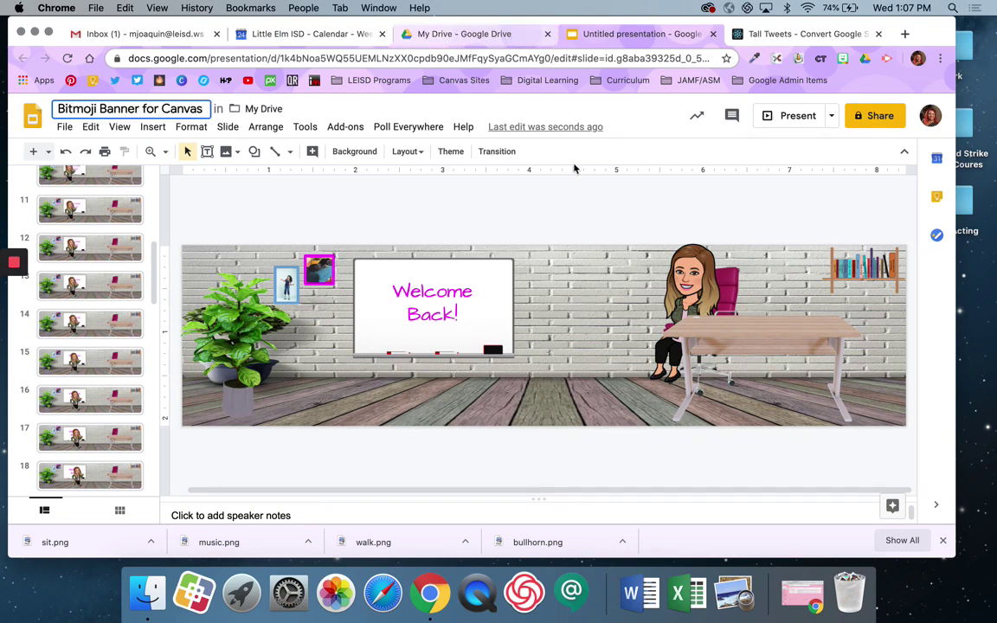
{"action": "left_click", "coordinate": [501, 182]}
{"action": "left_click", "coordinate": [834, 33]}
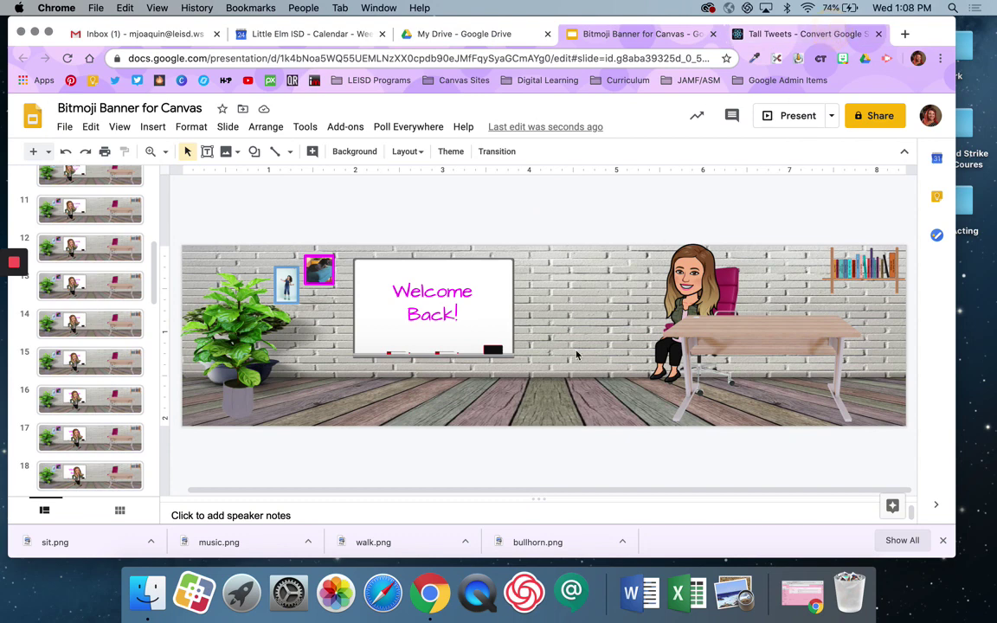
Choose the 'Bitmoji Banner for Canvas' deck from Tall Tweets' Google Slide picker
{"action": "left_click", "coordinate": [512, 373]}
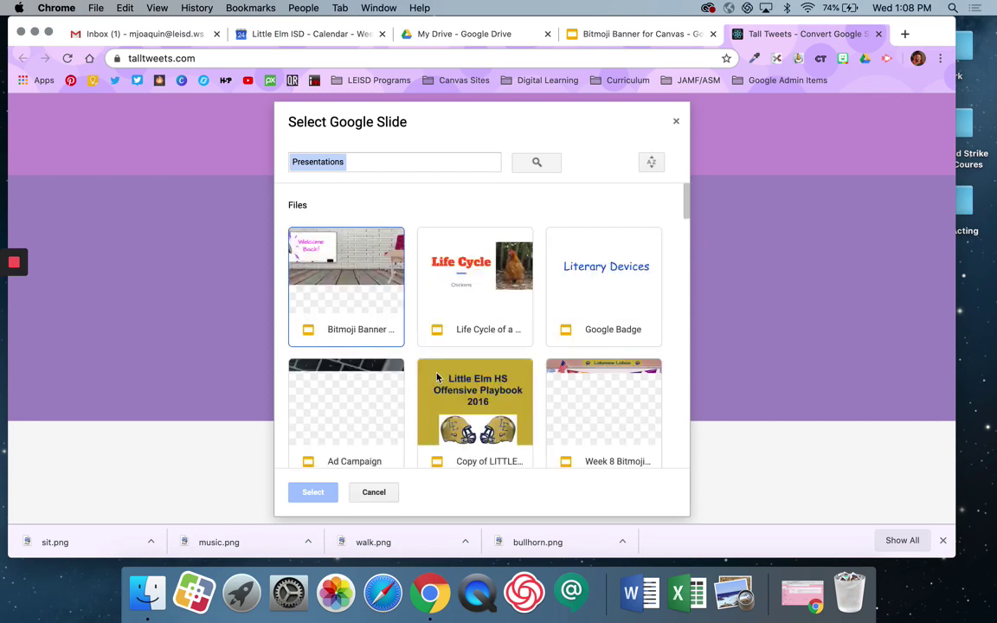
{"action": "double_click", "coordinate": [362, 279]}
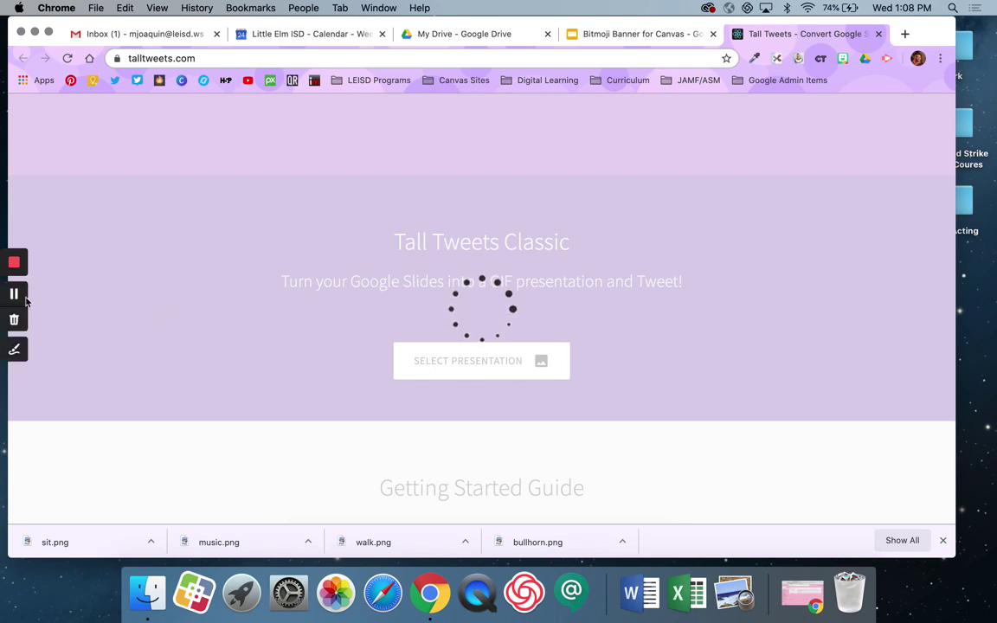
Scroll past the loaded Welcome Back presentation to the Make a GIF settings and start the image width
{"action": "left_click", "coordinate": [15, 295]}
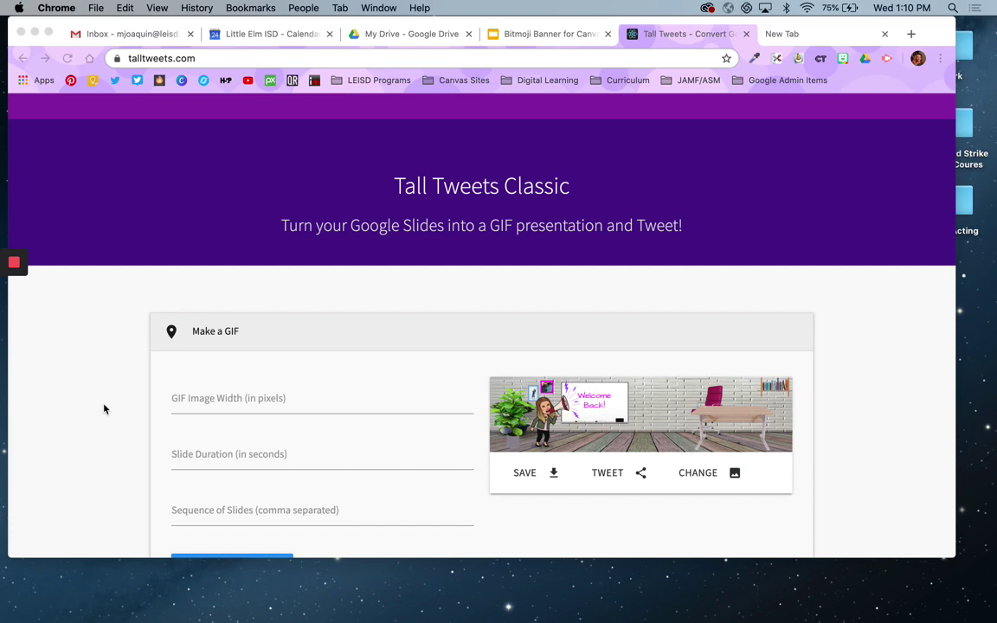
{"action": "scroll", "coordinate": [104, 407], "scroll_direction": "down", "scroll_amount": 2}
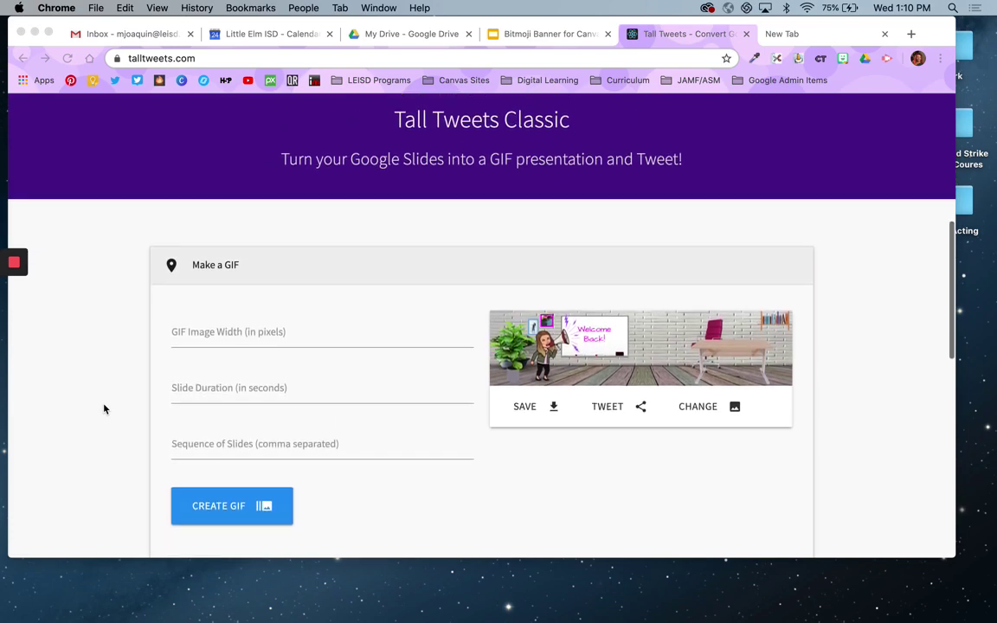
{"action": "scroll", "coordinate": [103, 408], "scroll_direction": "down", "scroll_amount": 3}
{"action": "scroll", "coordinate": [104, 409], "scroll_direction": "down", "scroll_amount": 1}
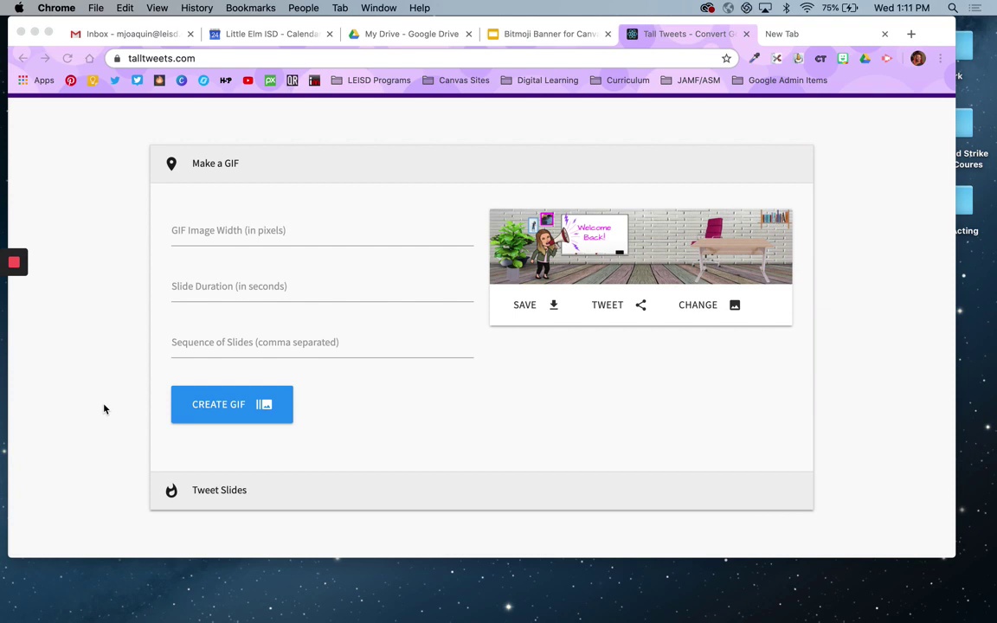
{"action": "scroll", "coordinate": [104, 408], "scroll_direction": "down", "scroll_amount": 1}
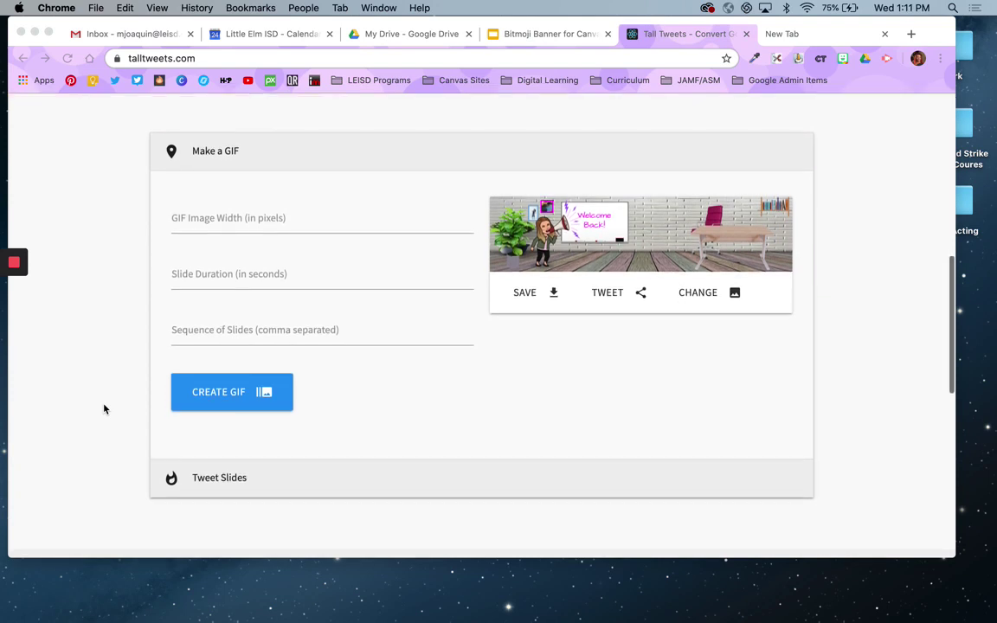
{"action": "left_click", "coordinate": [260, 223]}
Set the GIF image width to 800 and the slide duration to .25 seconds
{"action": "left_click", "coordinate": [232, 219]}
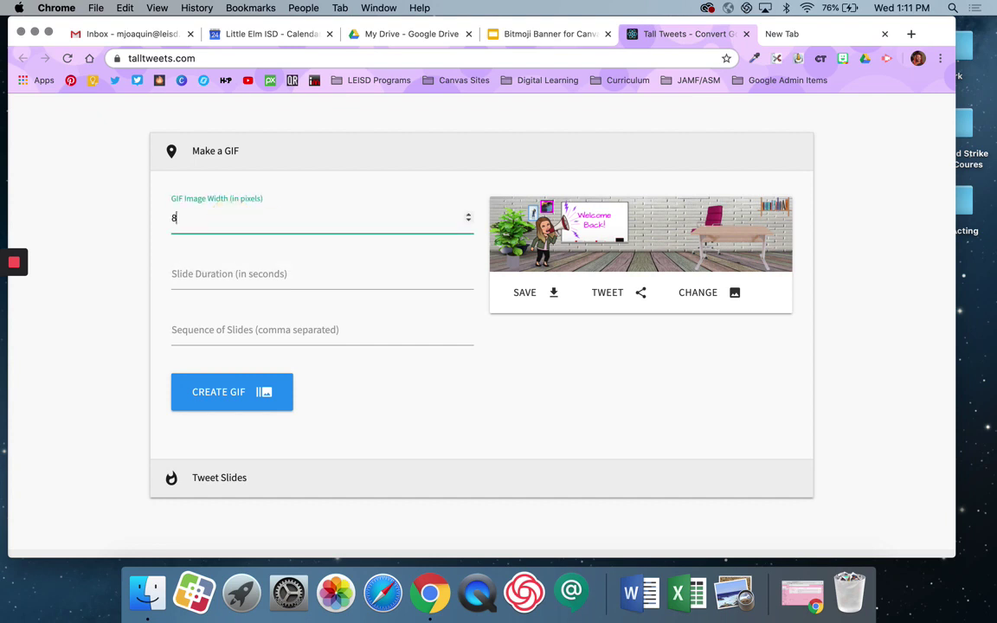
{"action": "left_click", "coordinate": [250, 273]}
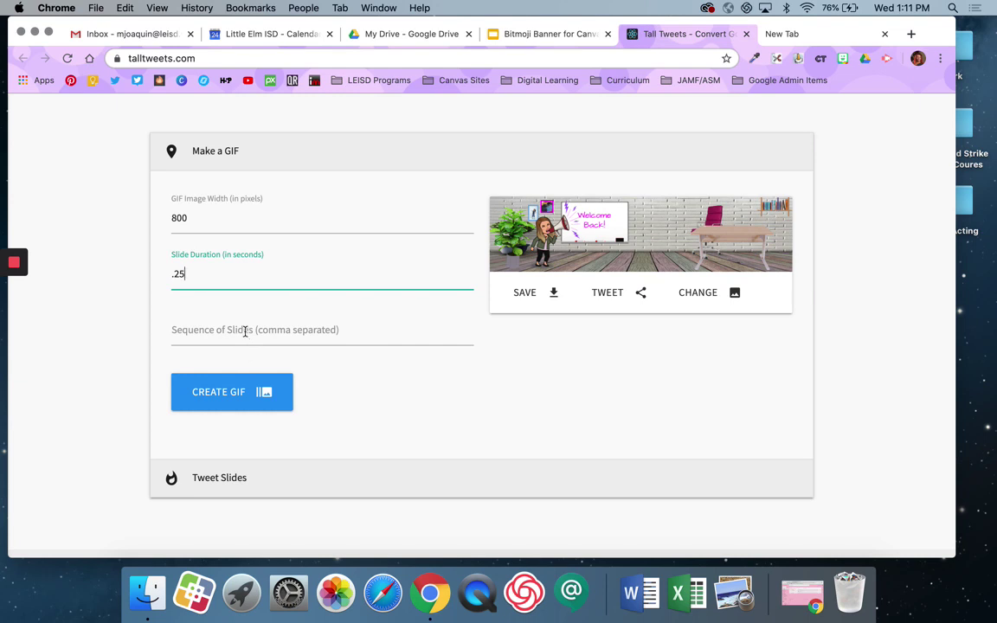
{"action": "left_click", "coordinate": [245, 332]}
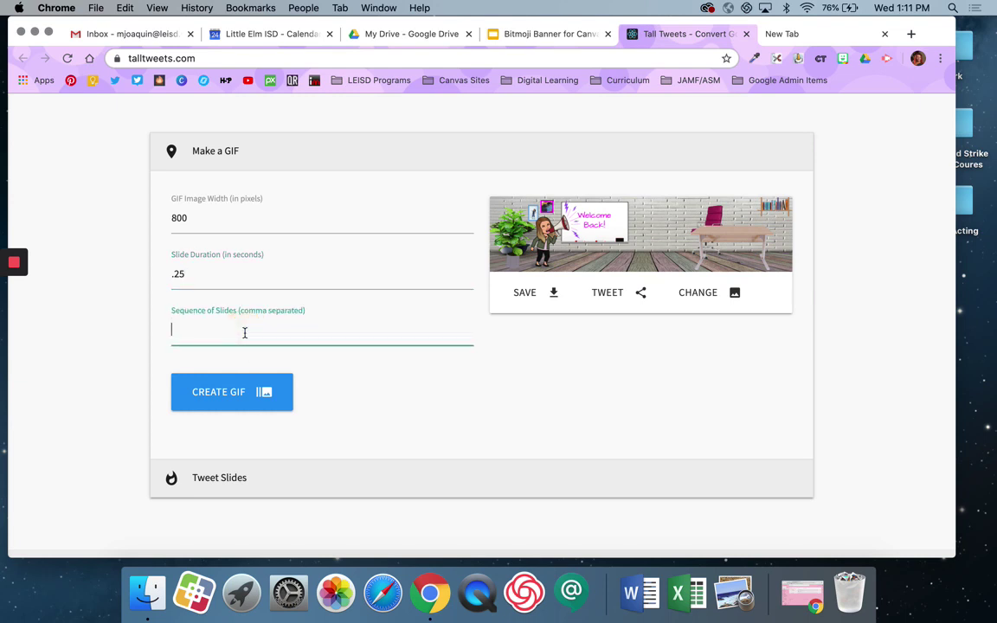
Create the GIF, save it as download.gif, and switch to a blank new tab
{"action": "left_click", "coordinate": [228, 399]}
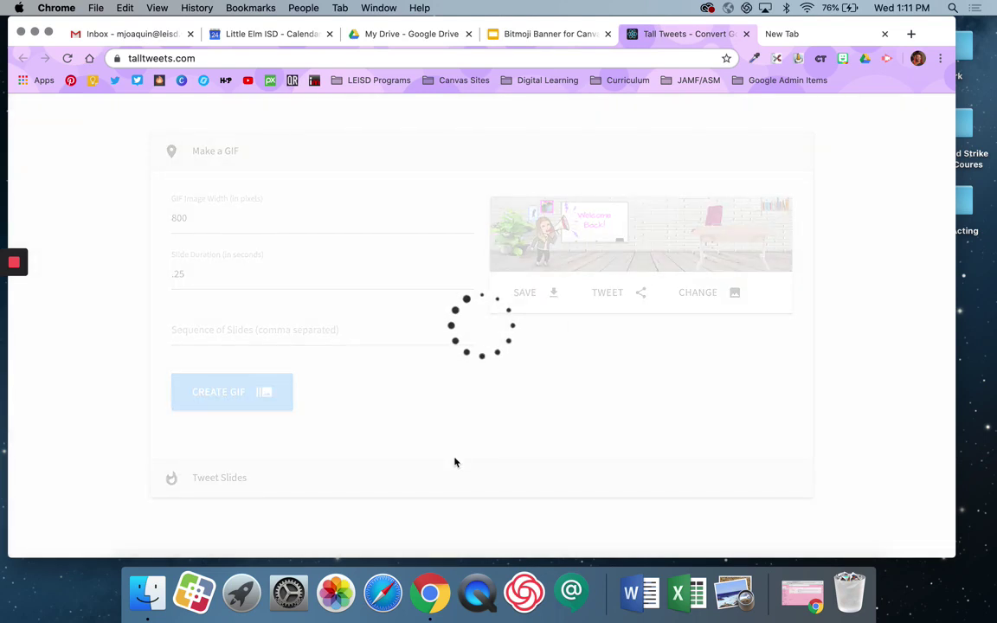
{"action": "mouse_move", "coordinate": [11, 274]}
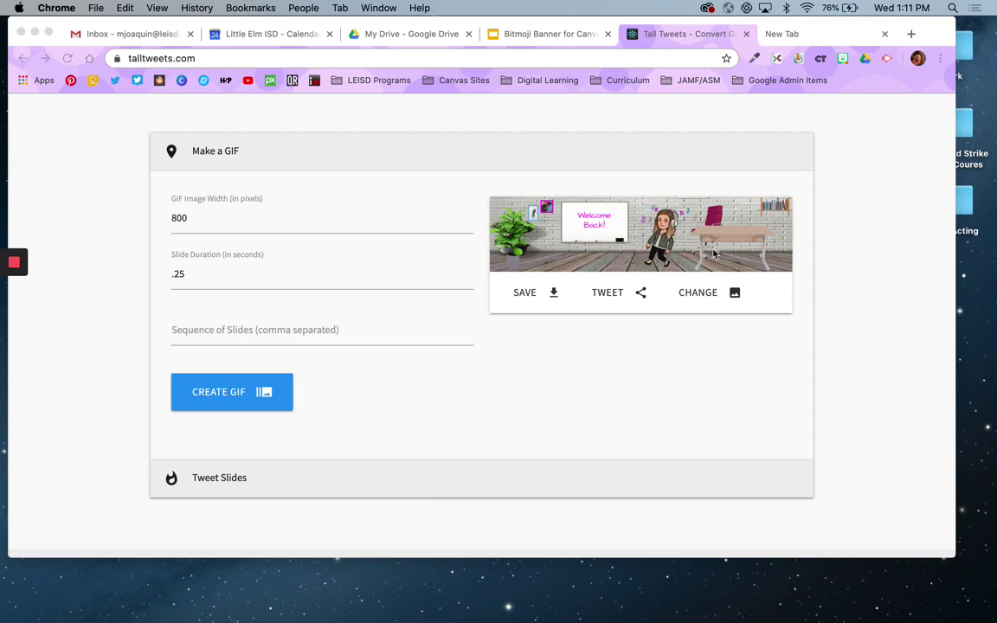
{"action": "left_click", "coordinate": [554, 295]}
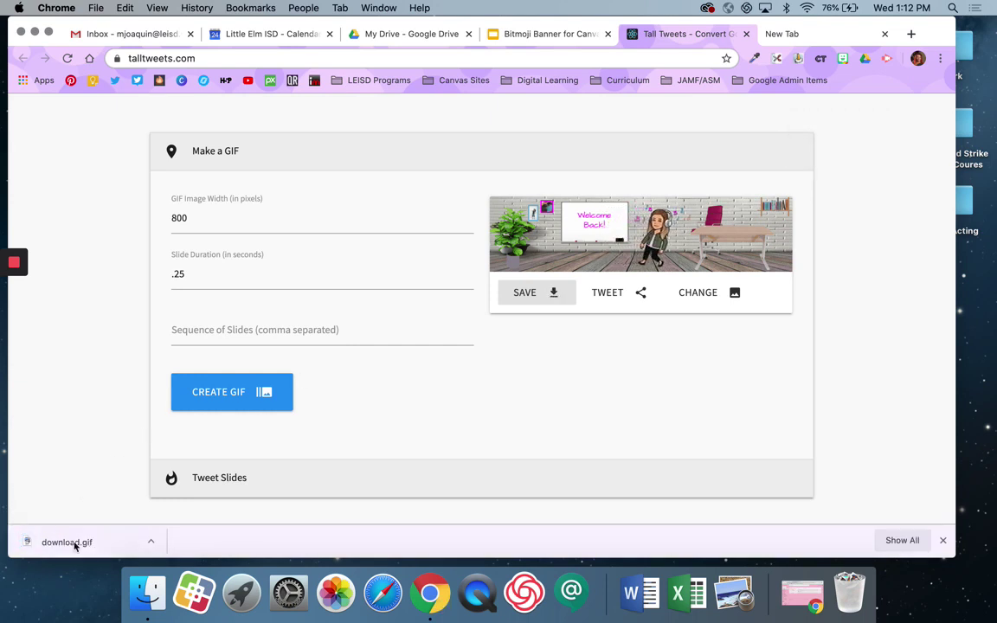
{"action": "left_click", "coordinate": [819, 39]}
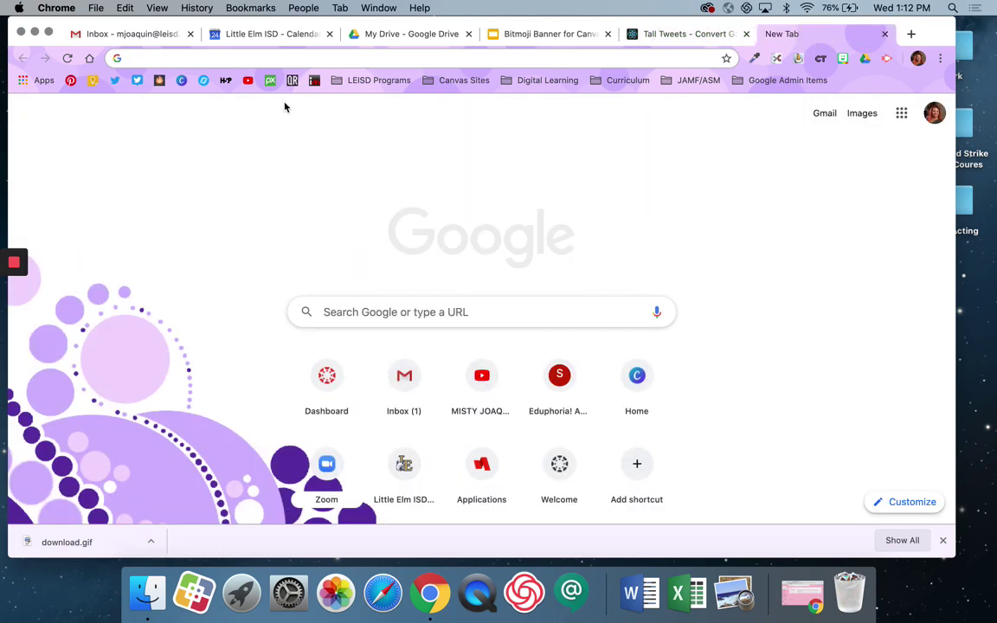
From the district Canvas dashboard, open the 2020 sandbox course and list all its pages
{"action": "left_click", "coordinate": [464, 80]}
{"action": "left_click", "coordinate": [468, 104]}
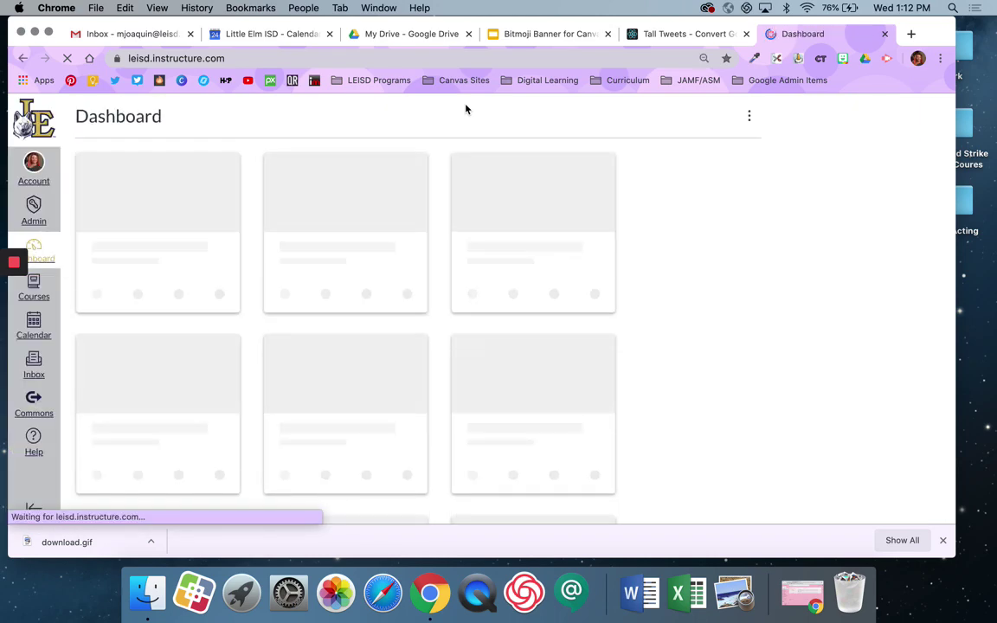
{"action": "scroll", "coordinate": [365, 344], "scroll_direction": "down", "scroll_amount": 5}
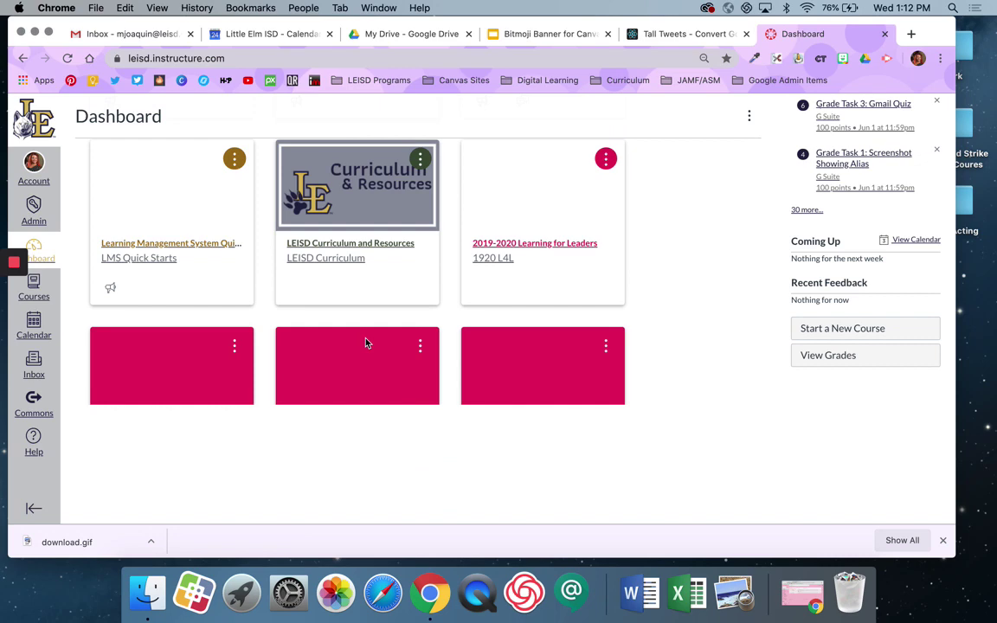
{"action": "scroll", "coordinate": [366, 344], "scroll_direction": "down", "scroll_amount": 3}
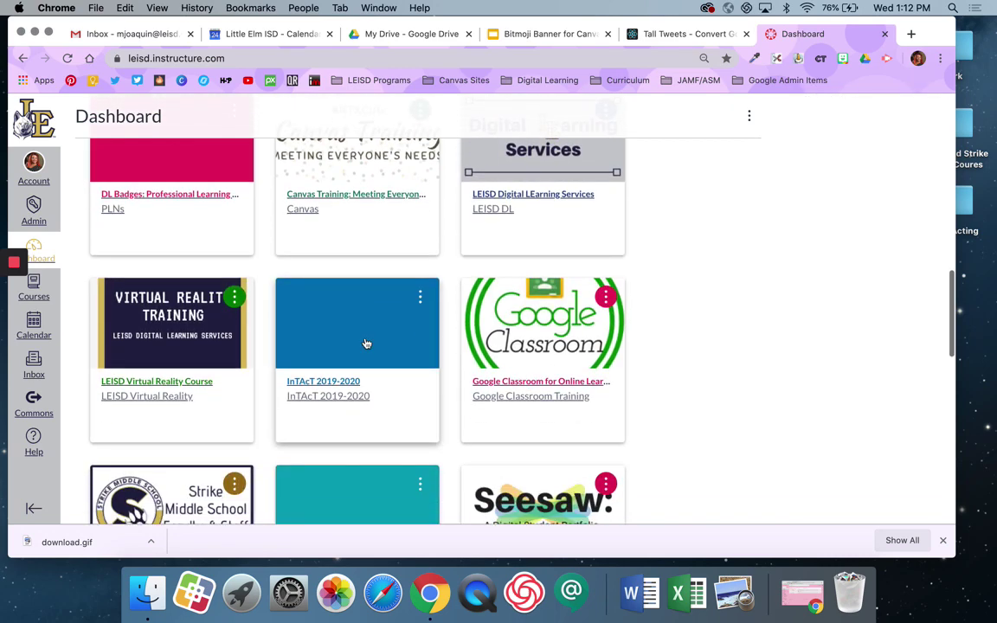
{"action": "scroll", "coordinate": [365, 344], "scroll_direction": "down", "scroll_amount": 5}
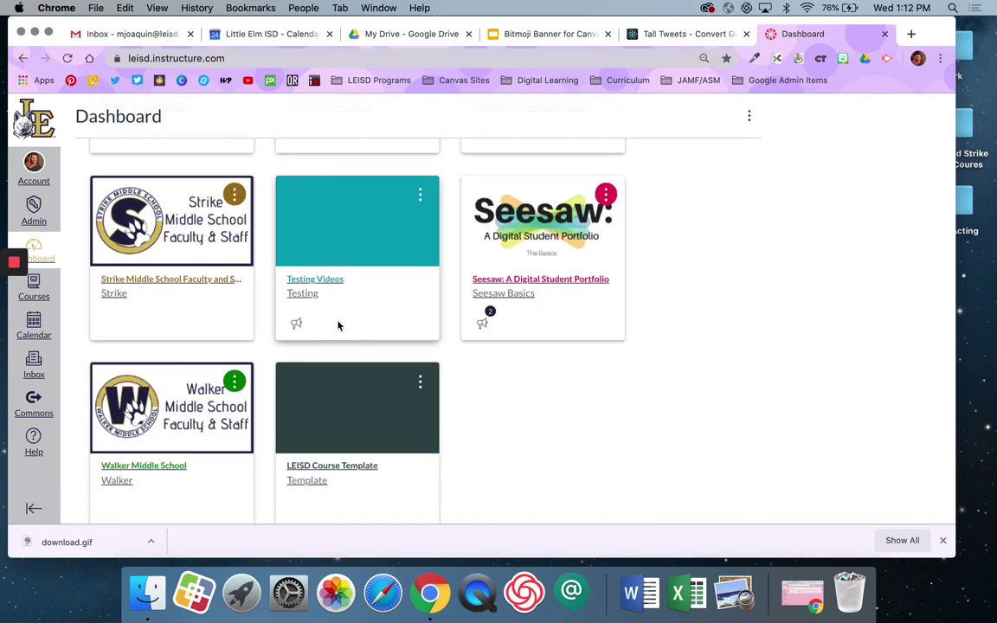
{"action": "scroll", "coordinate": [337, 282], "scroll_direction": "down", "scroll_amount": 10}
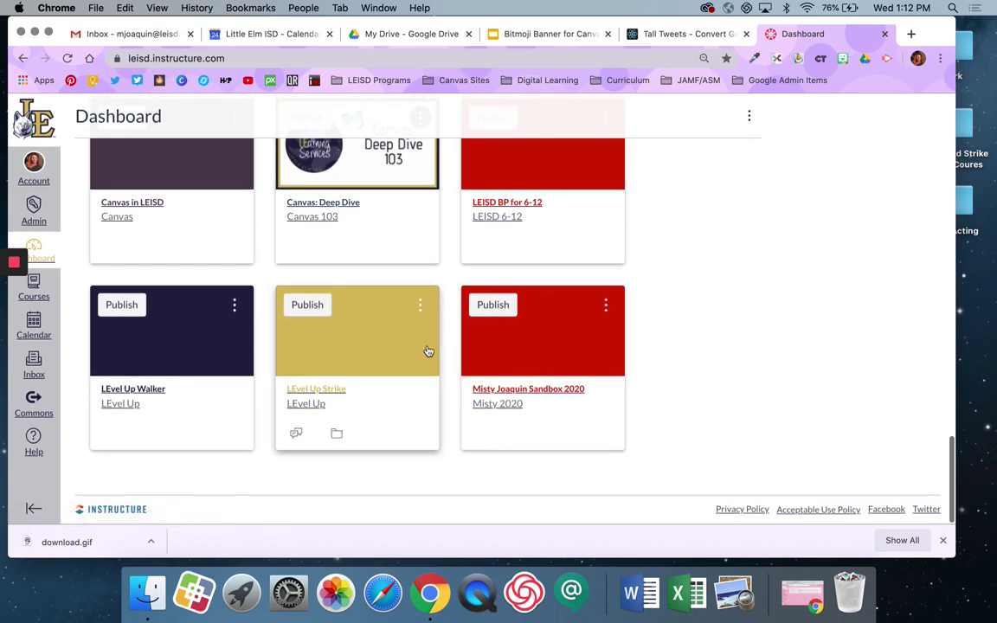
{"action": "left_click", "coordinate": [549, 390]}
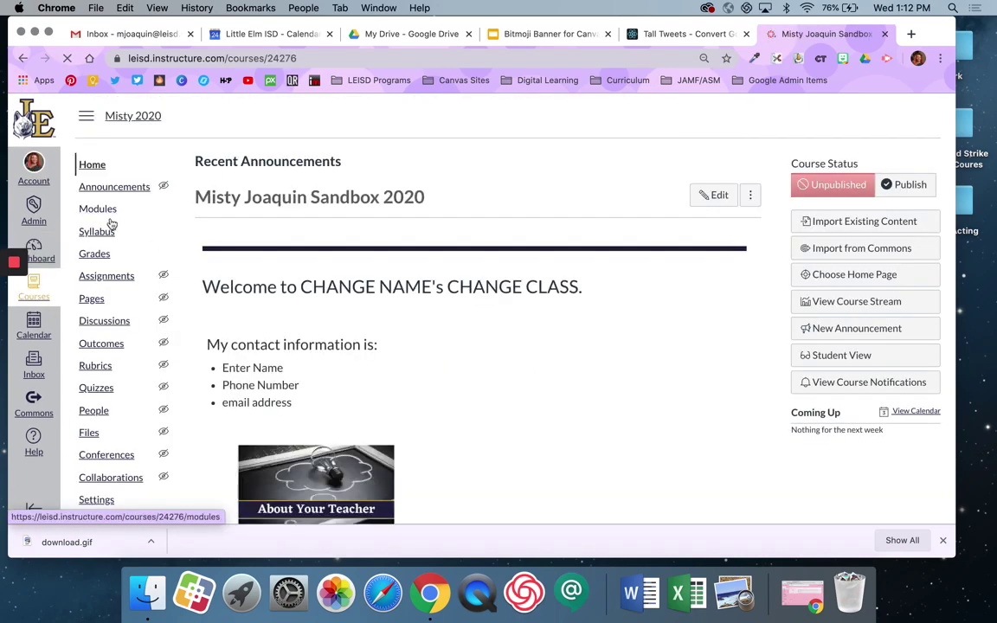
{"action": "left_click", "coordinate": [92, 299]}
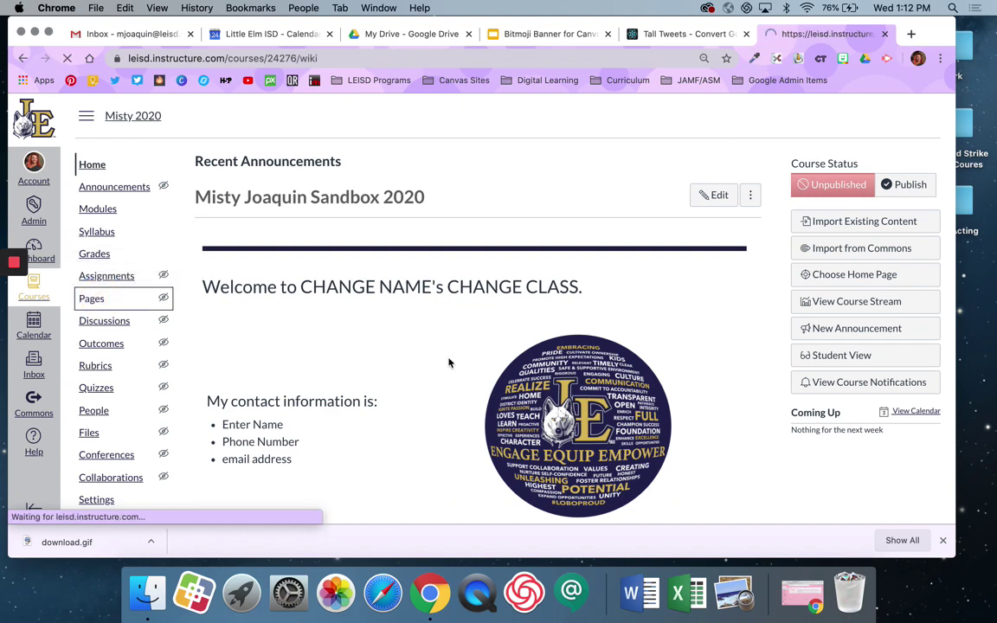
{"action": "left_click", "coordinate": [253, 165]}
Create a new page titled 'Bitmoji Banner Practice' and upload download.gif into its body
{"action": "left_click", "coordinate": [893, 165]}
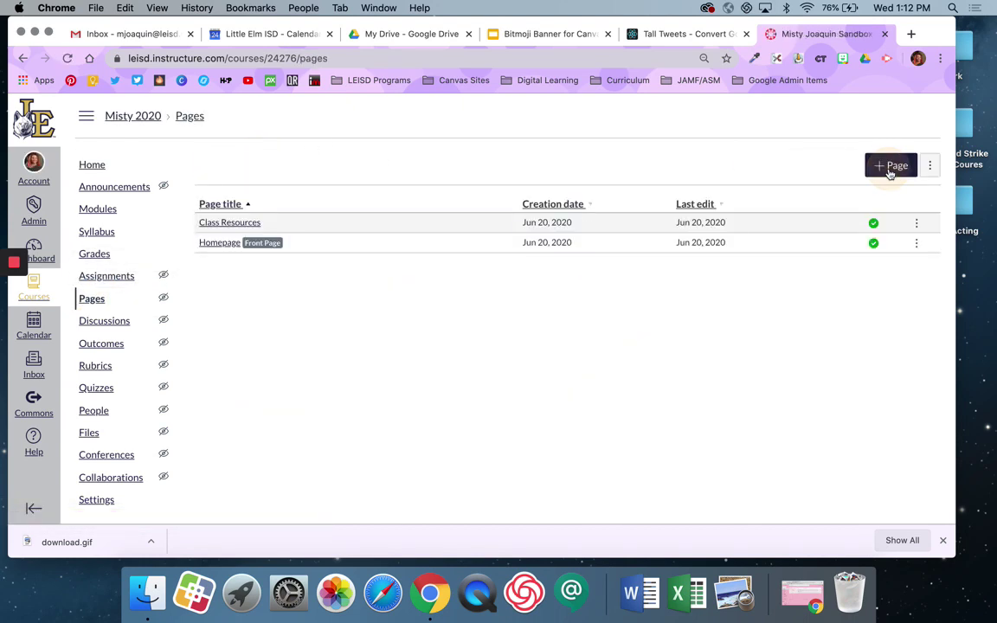
{"action": "type", "text": "Bi"}
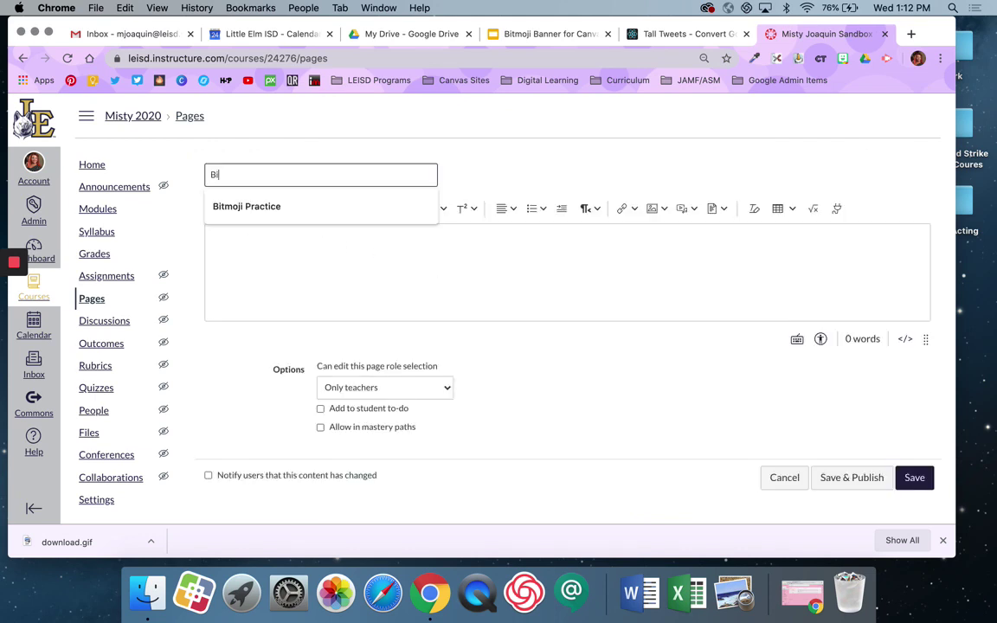
{"action": "type", "text": "tmoji Banner Practice"}
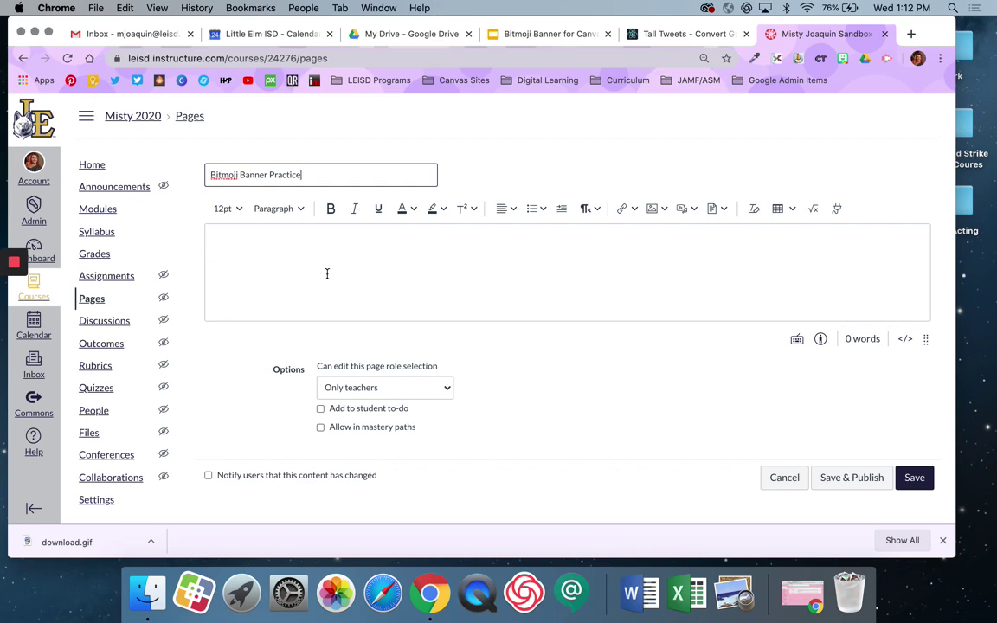
{"action": "left_click", "coordinate": [327, 273]}
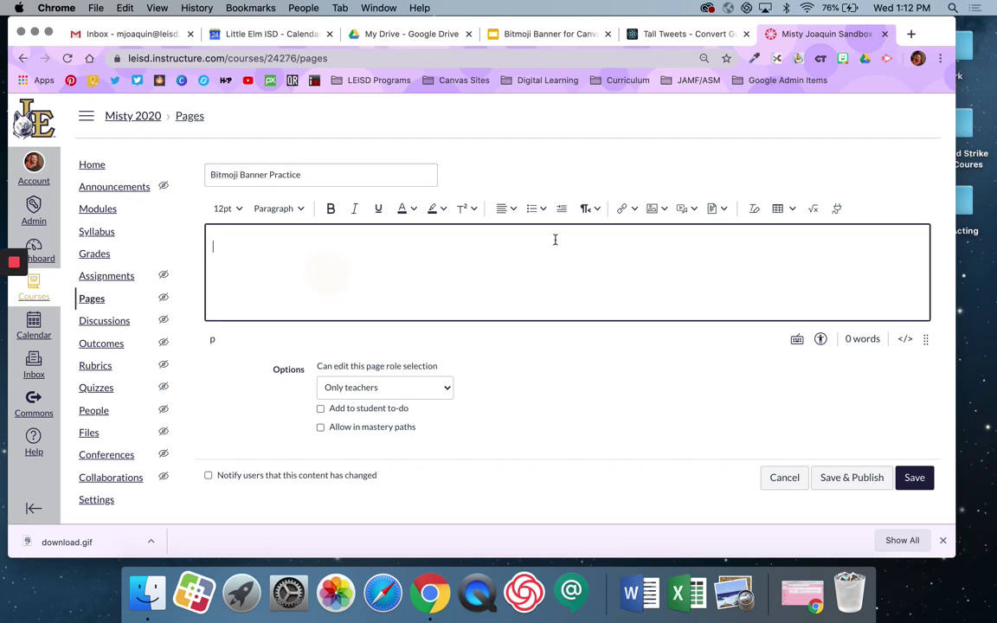
{"action": "left_click", "coordinate": [659, 212]}
{"action": "left_click", "coordinate": [669, 227]}
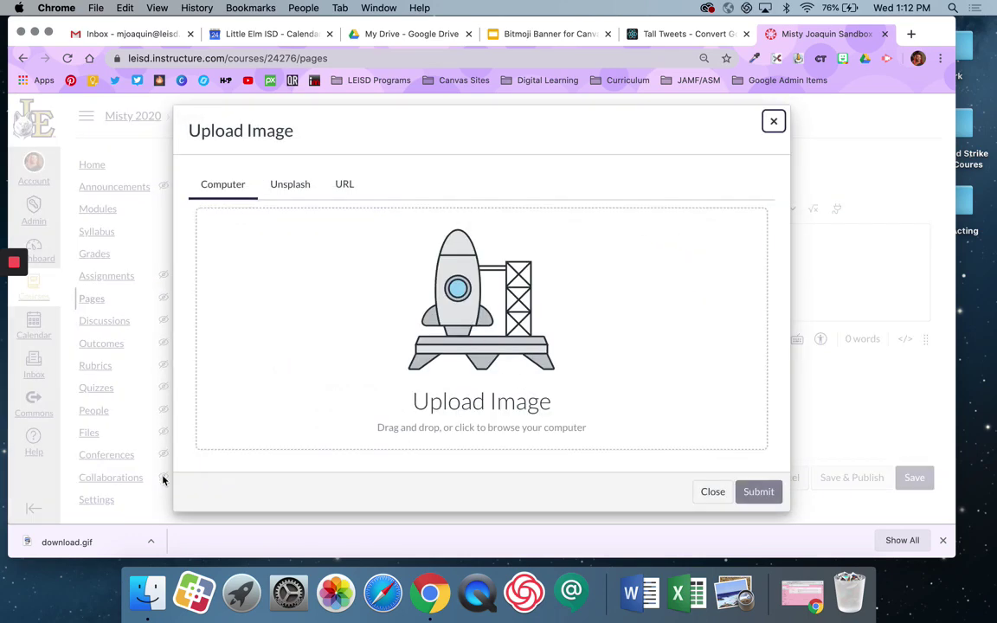
{"action": "left_click_drag", "start_coordinate": [67, 542], "coordinate": [398, 348]}
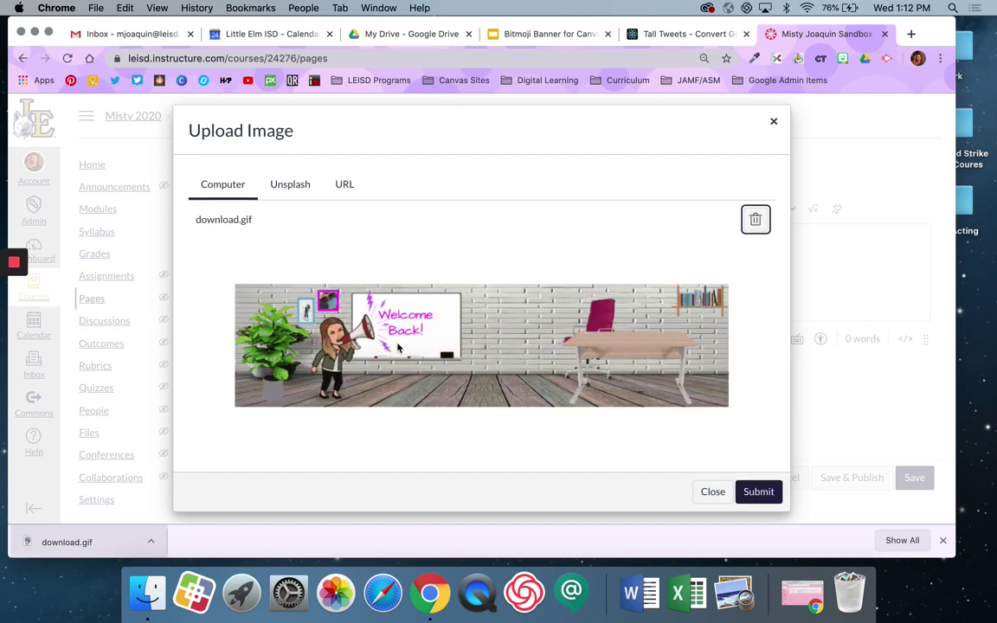
{"action": "left_click", "coordinate": [756, 492]}
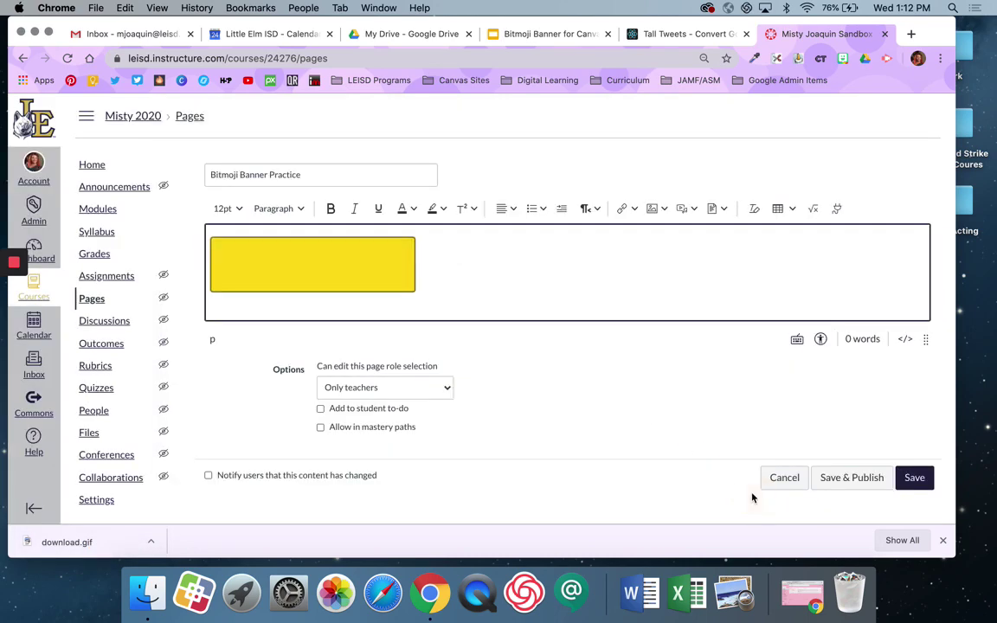
Enter width 800 and height 200 in the inserted image's size fields and apply them
{"action": "left_click", "coordinate": [379, 272]}
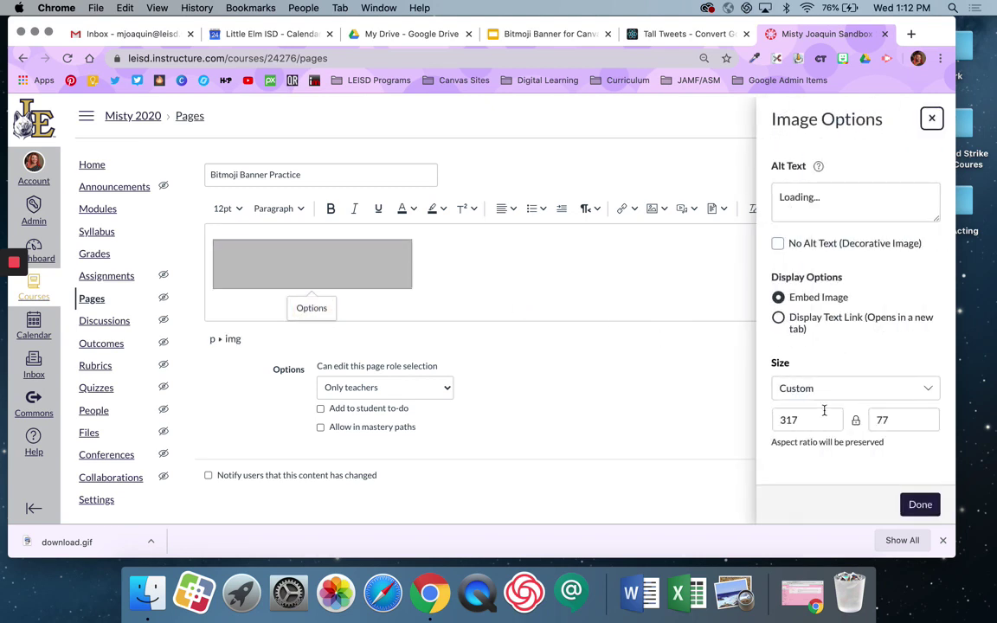
{"action": "type", "text": "800"}
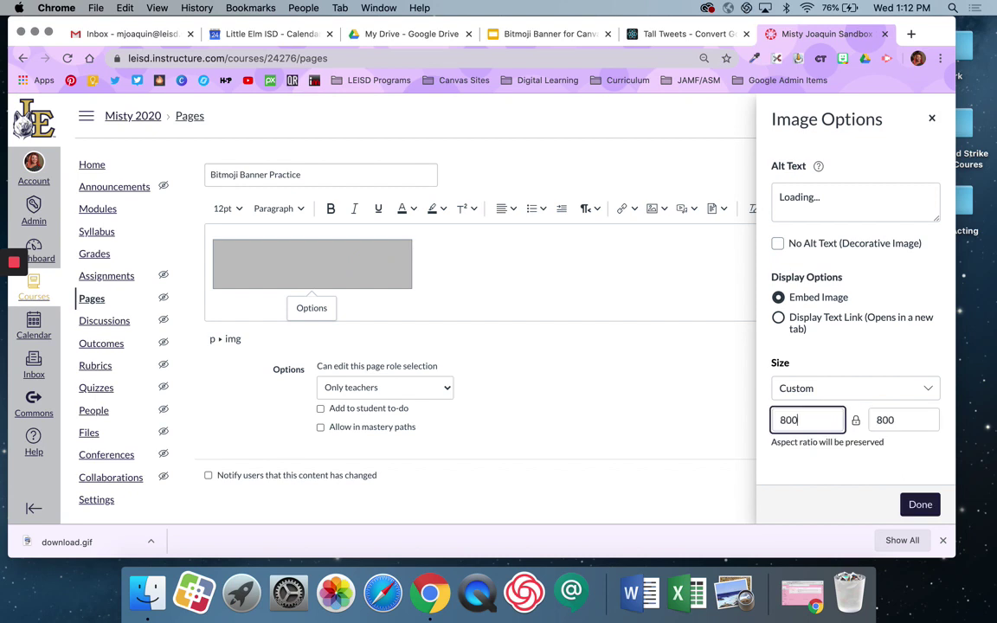
{"action": "left_click_drag", "start_coordinate": [901, 421], "coordinate": [857, 423]}
{"action": "type", "text": "200"}
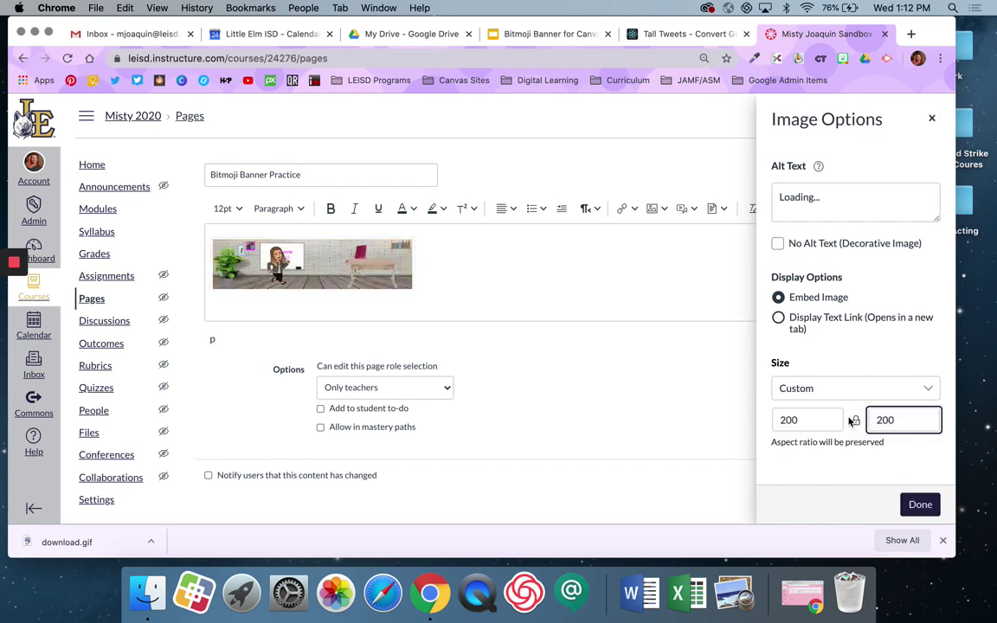
{"action": "left_click_drag", "start_coordinate": [812, 420], "coordinate": [784, 419]}
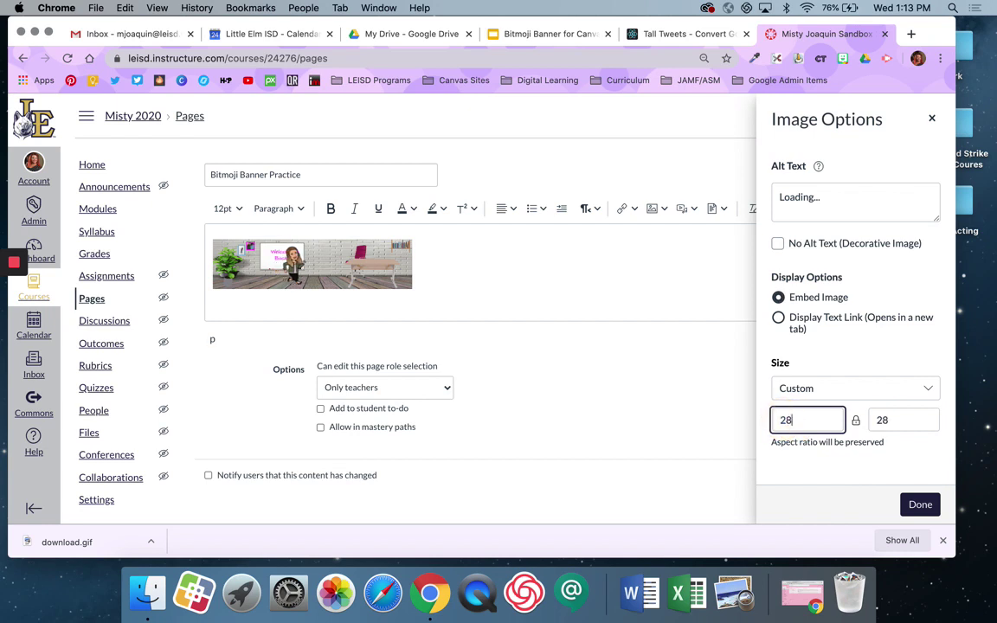
{"action": "key", "text": "BackSpace"}
{"action": "key", "text": "BackSpace"}
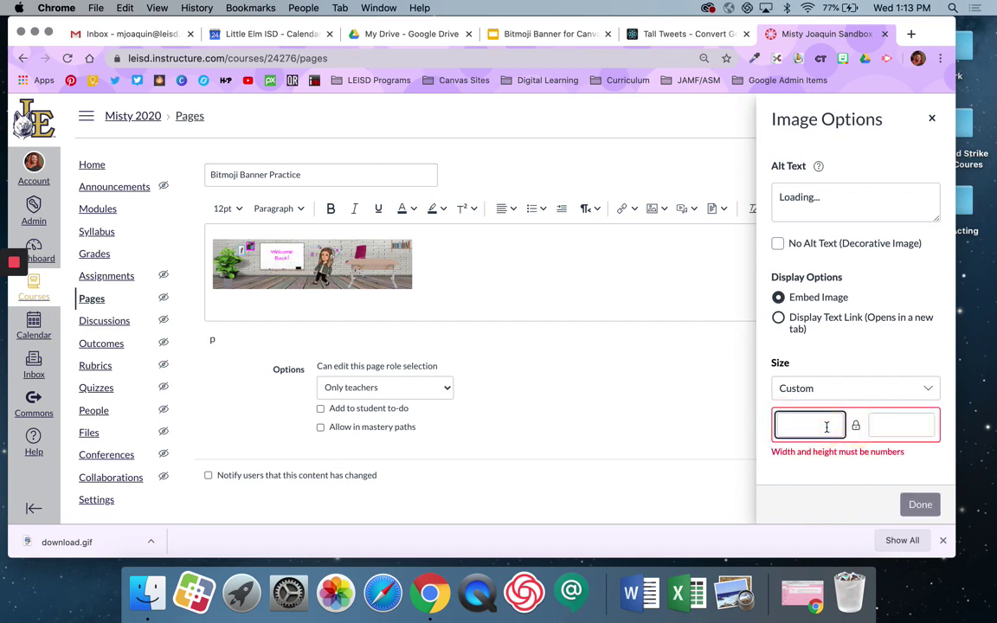
{"action": "type", "text": "800"}
{"action": "left_click", "coordinate": [887, 424]}
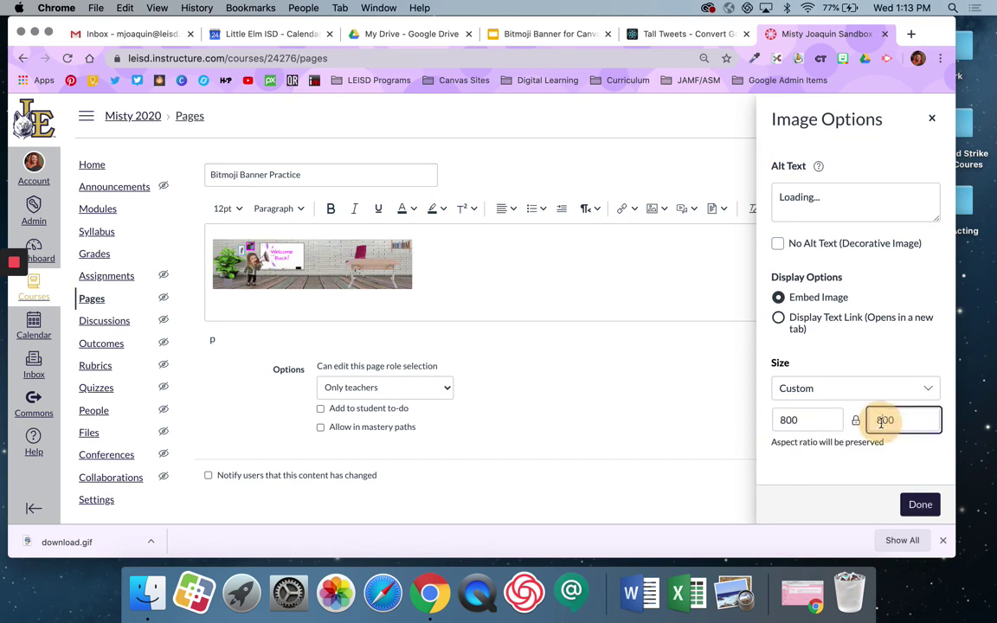
{"action": "key", "text": "BackSpace"}
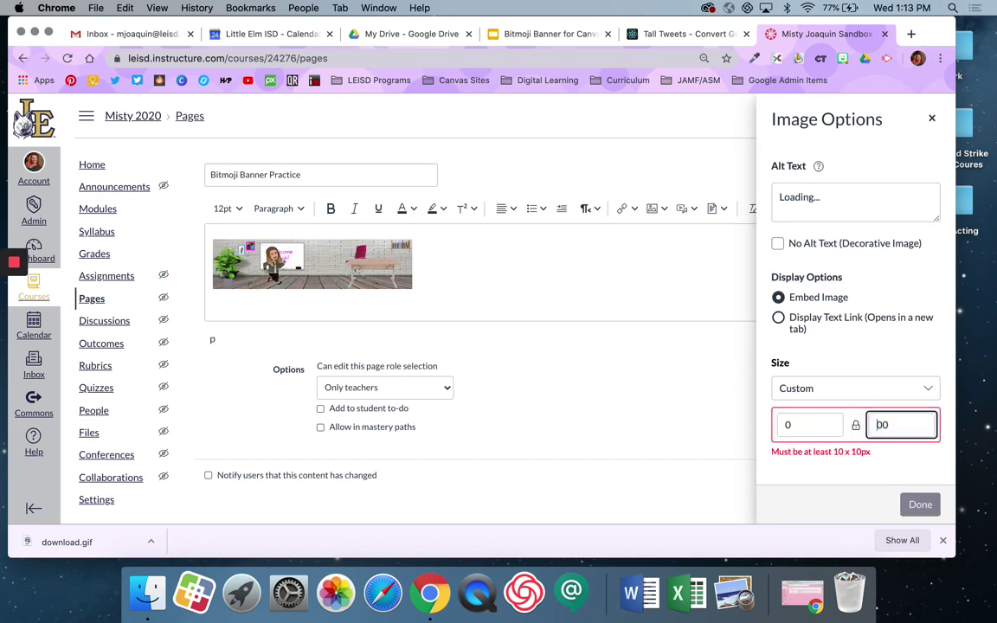
{"action": "type", "text": "2"}
{"action": "left_click", "coordinate": [783, 421]}
{"action": "key", "text": "BackSpace"}
{"action": "type", "text": "800"}
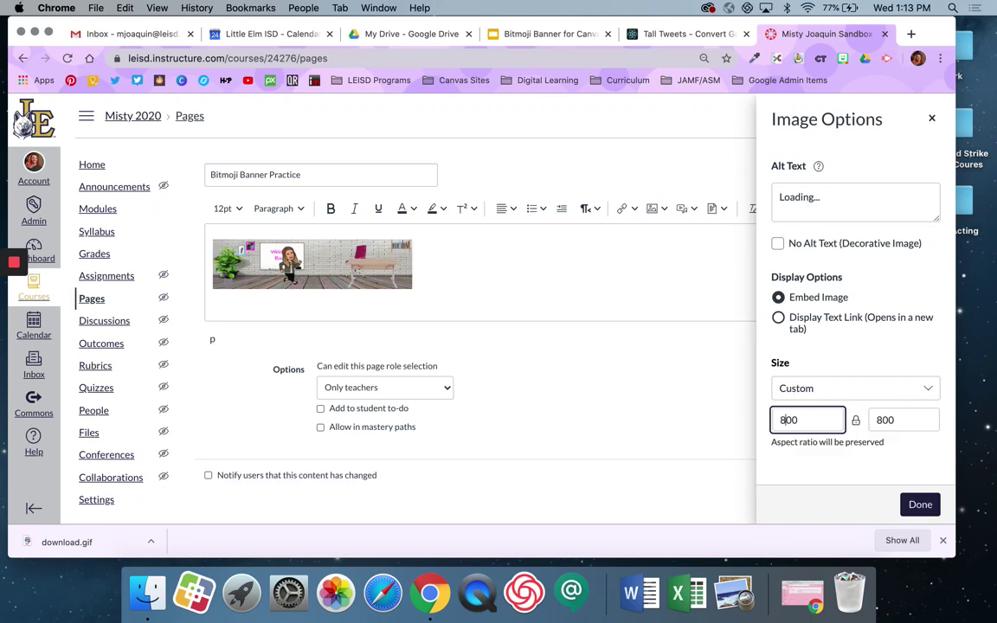
{"action": "left_click", "coordinate": [920, 506]}
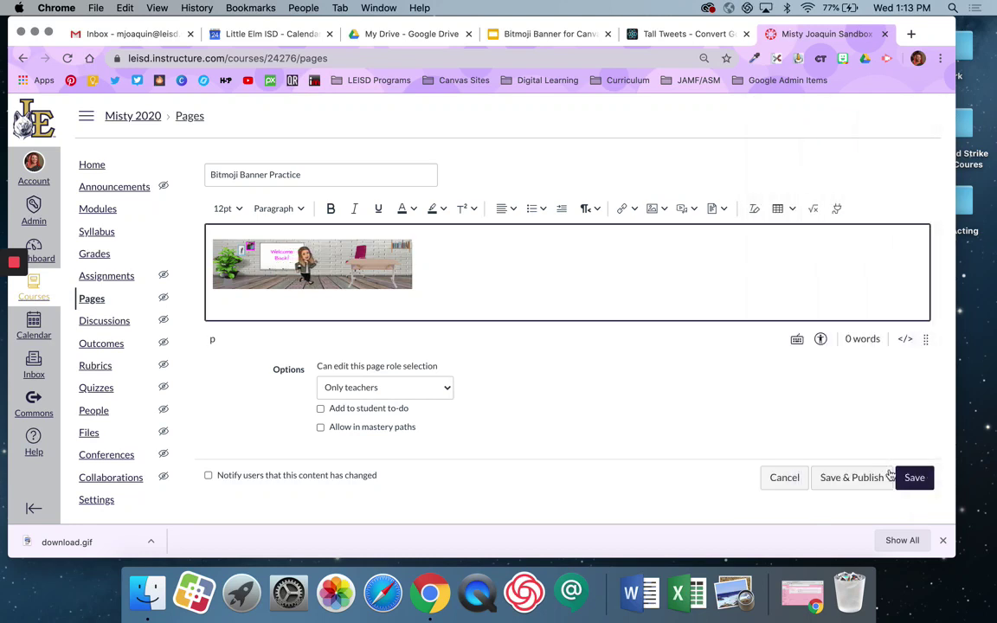
Reopen the banner image options and apply a Custom size of 800 × 200 pixels
{"action": "left_click", "coordinate": [351, 274]}
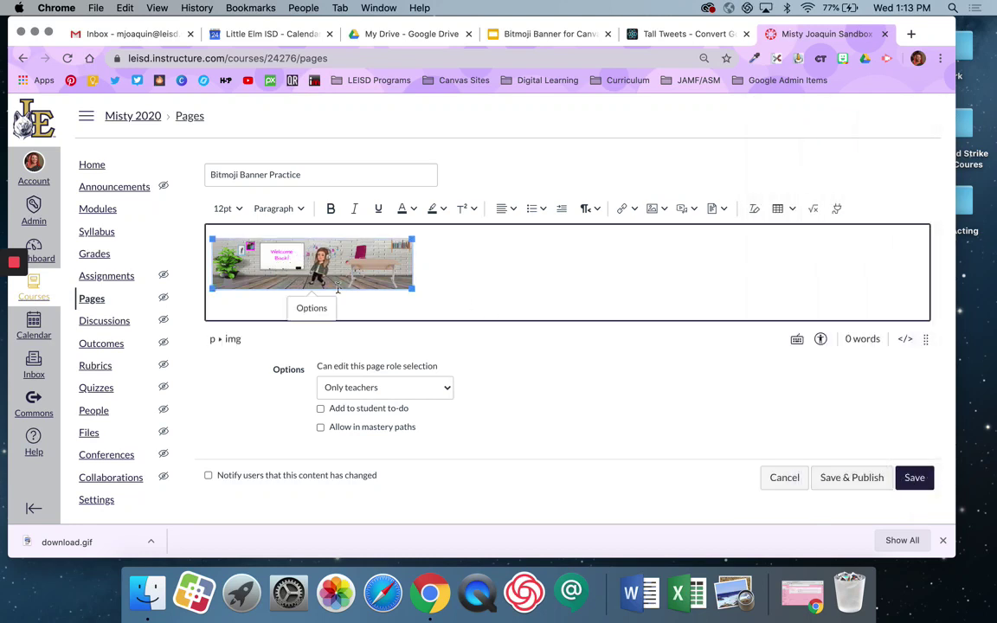
{"action": "left_click", "coordinate": [313, 308]}
{"action": "left_click", "coordinate": [848, 394]}
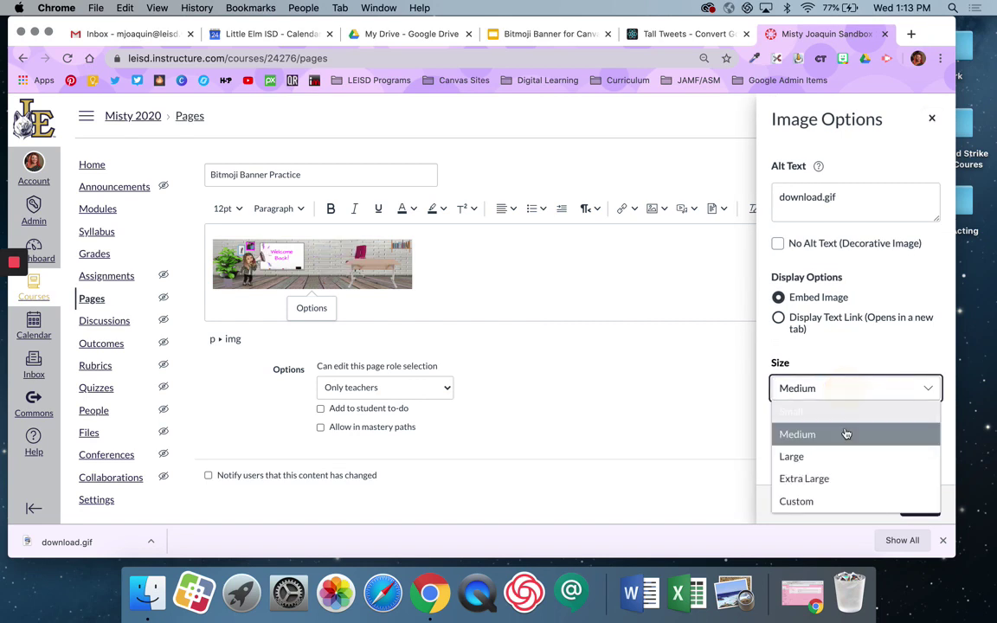
{"action": "left_click", "coordinate": [835, 500]}
{"action": "left_click", "coordinate": [810, 422]}
{"action": "double_click", "coordinate": [810, 423]}
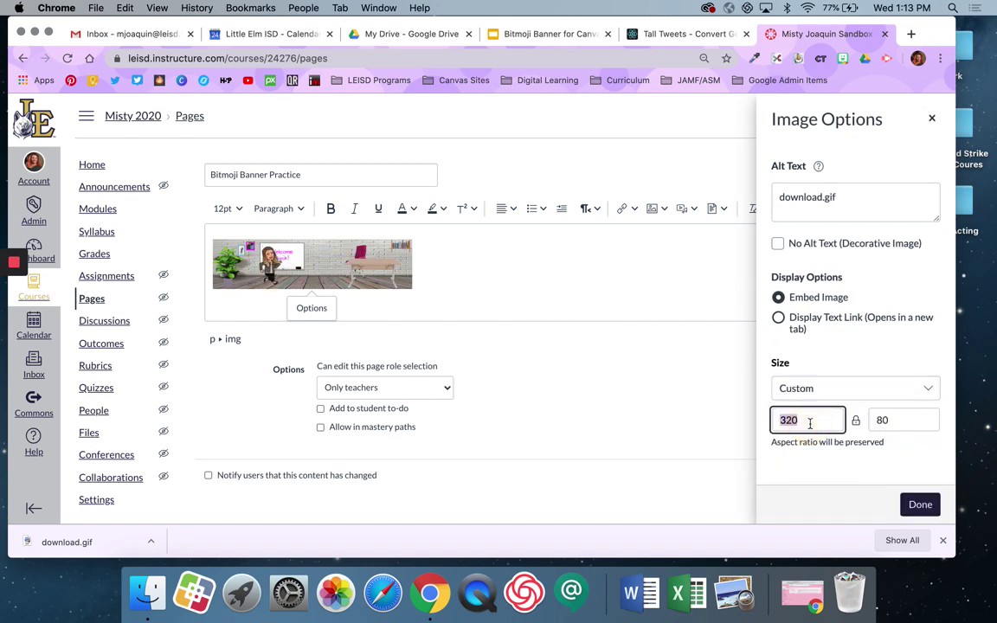
{"action": "left_click", "coordinate": [920, 504]}
{"action": "left_click", "coordinate": [512, 211]}
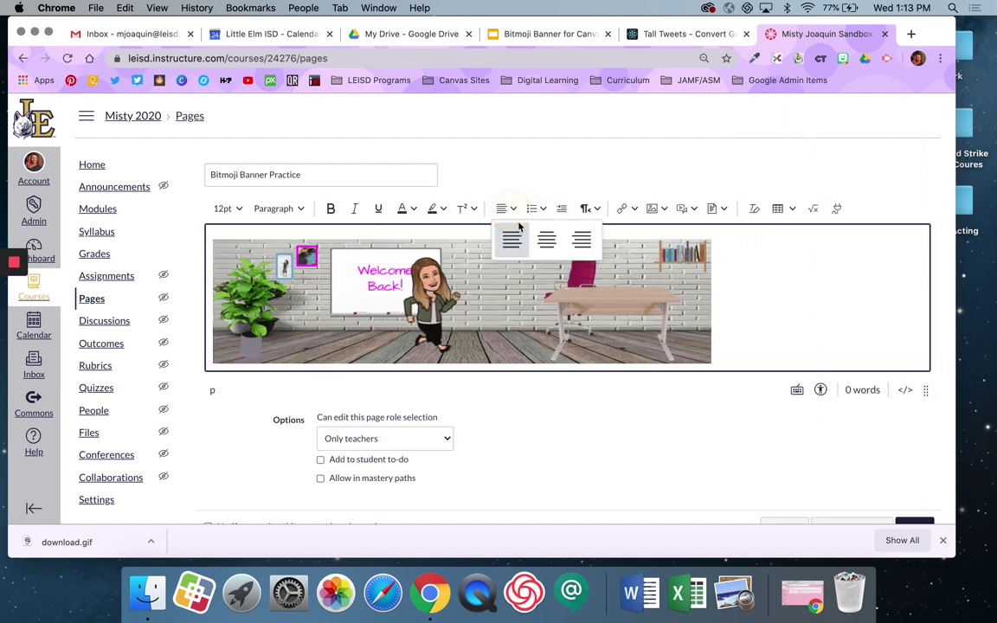
Center-align the banner and save the Bitmoji Banner Practice page
{"action": "left_click", "coordinate": [544, 236]}
{"action": "scroll", "coordinate": [863, 351], "scroll_direction": "down", "scroll_amount": 1}
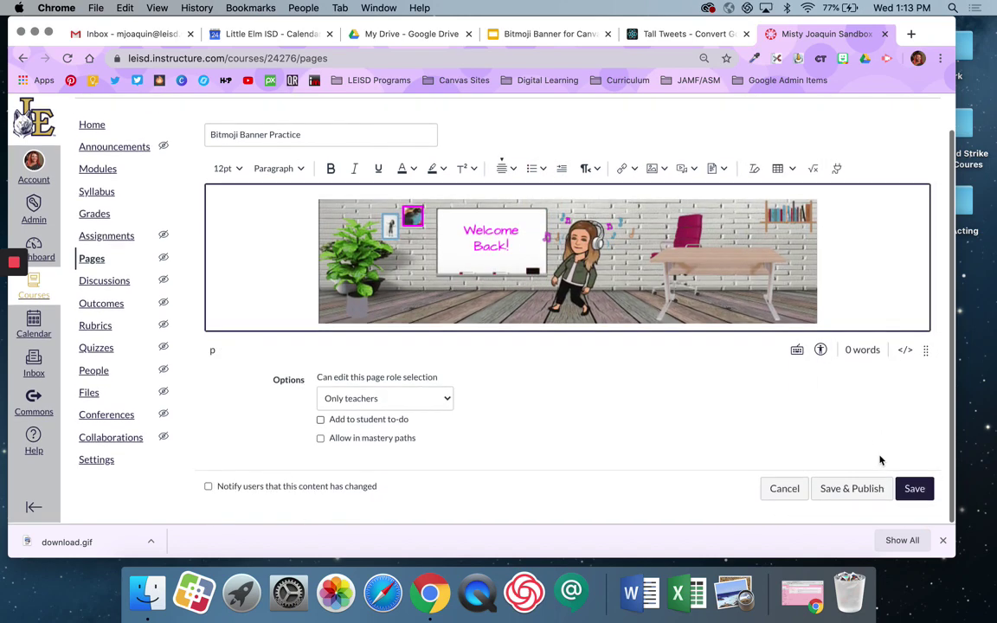
{"action": "left_click", "coordinate": [916, 491]}
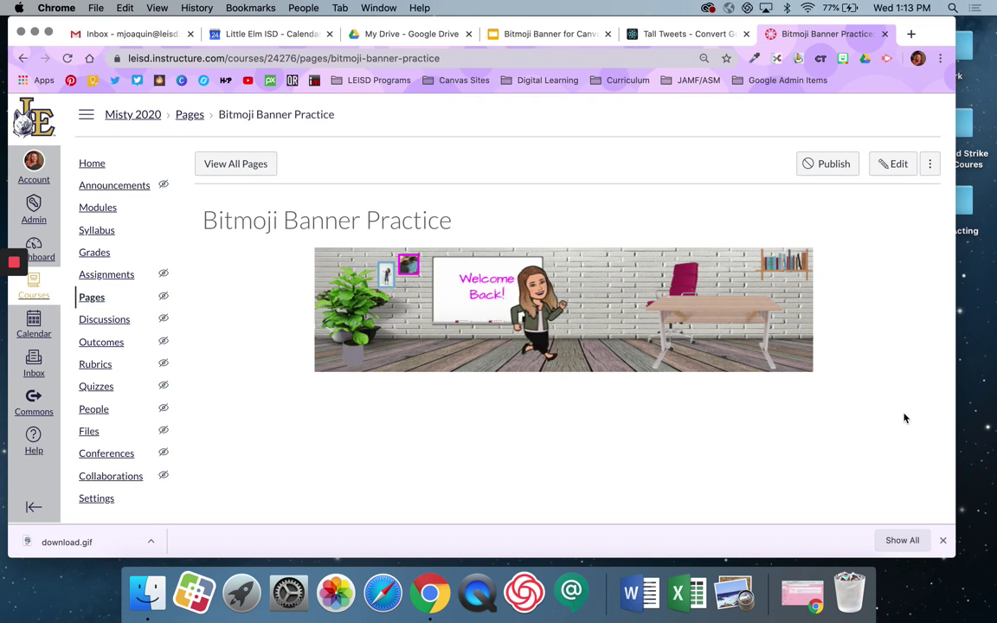
{"action": "scroll", "coordinate": [905, 418], "scroll_direction": "up", "scroll_amount": 1}
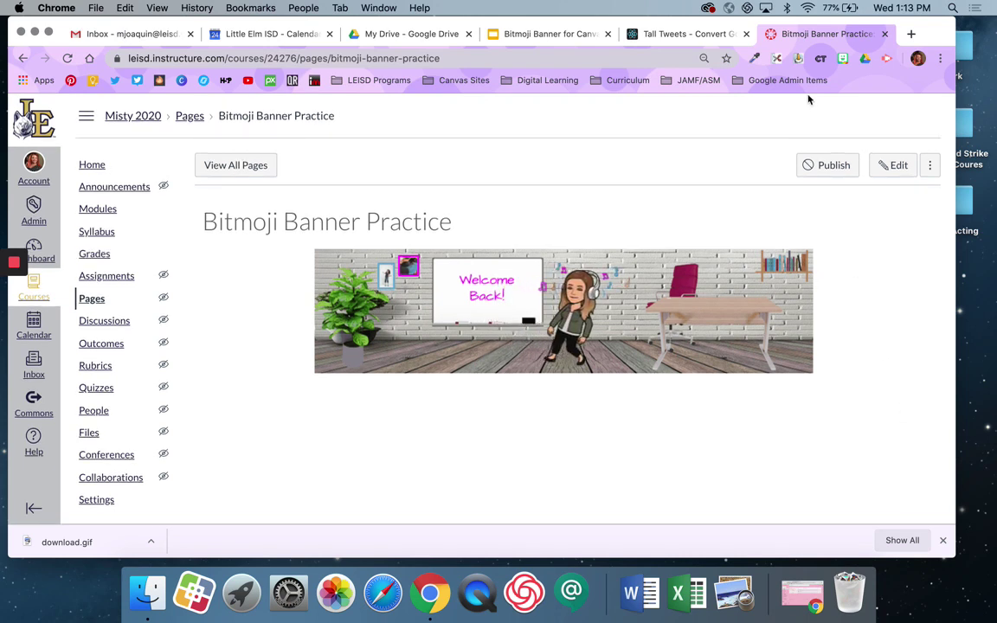